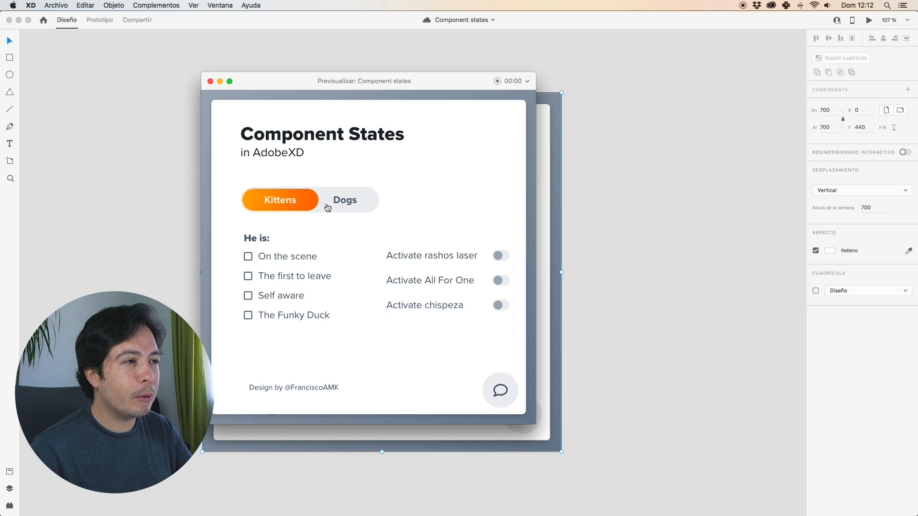
# Step: Test the Kittens/Dogs selector and the "He is" checkboxes in the prototype preview
pyautogui.click(278, 199)
pyautogui.click(286, 259)
pyautogui.click(284, 277)
pyautogui.click(286, 317)
pyautogui.click(276, 277)
pyautogui.click(274, 258)
pyautogui.click(267, 315)
# Step: Test the Activate rashos laser, Activate All For One and Activate chispeza switches by turning them on in the preview
pyautogui.click(433, 256)
pyautogui.click(445, 310)
pyautogui.click(498, 281)
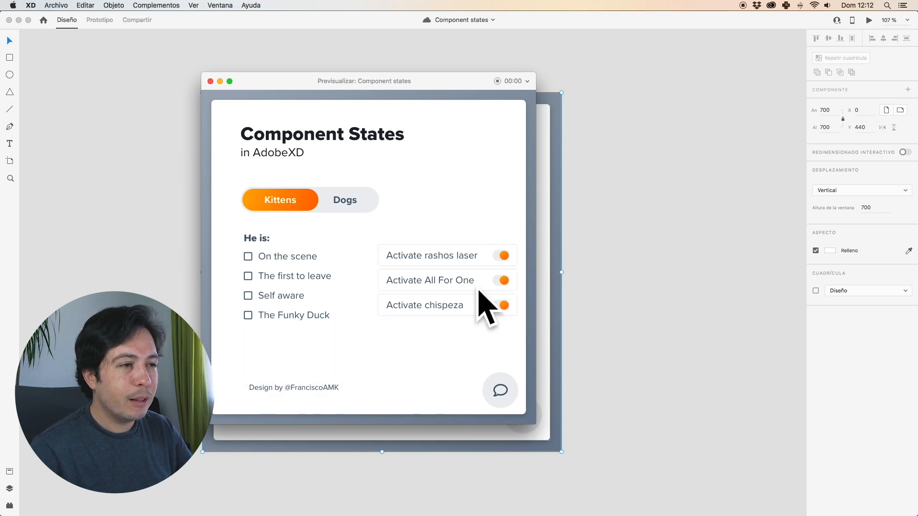
# Step: Test opening and closing the Contact US form, reveal the design credit's tooltip, and close the preview
pyautogui.click(500, 395)
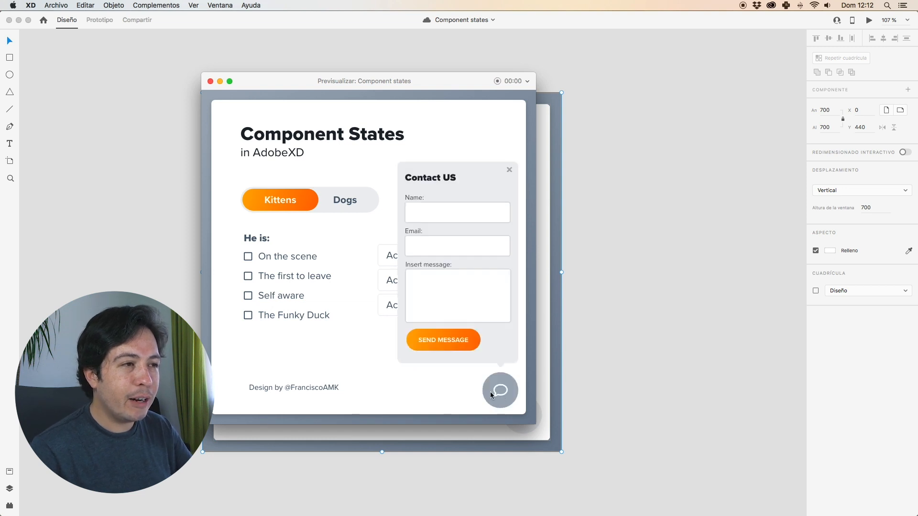
pyautogui.click(511, 171)
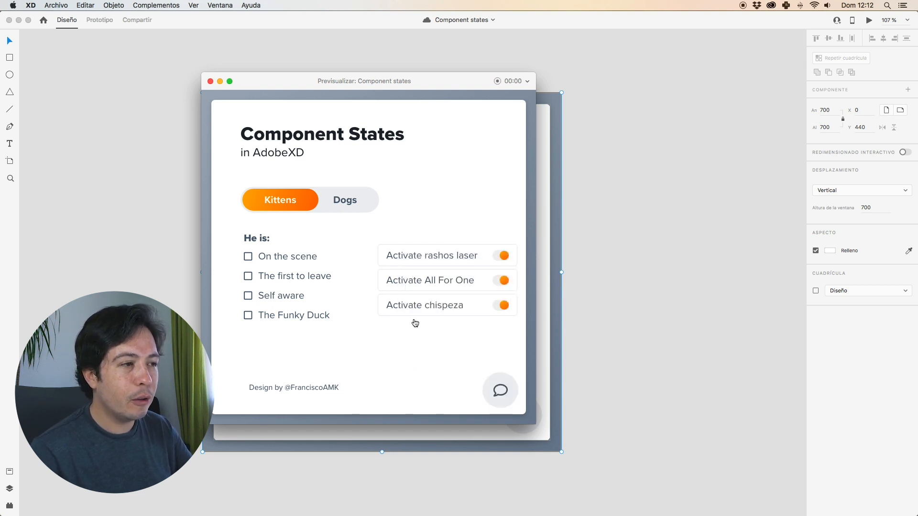
pyautogui.moveTo(301, 388)
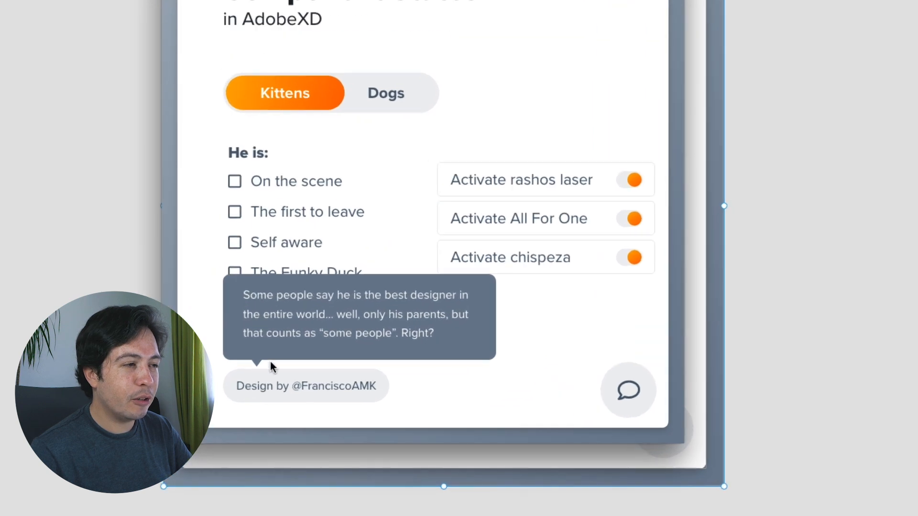
pyautogui.moveTo(321, 391)
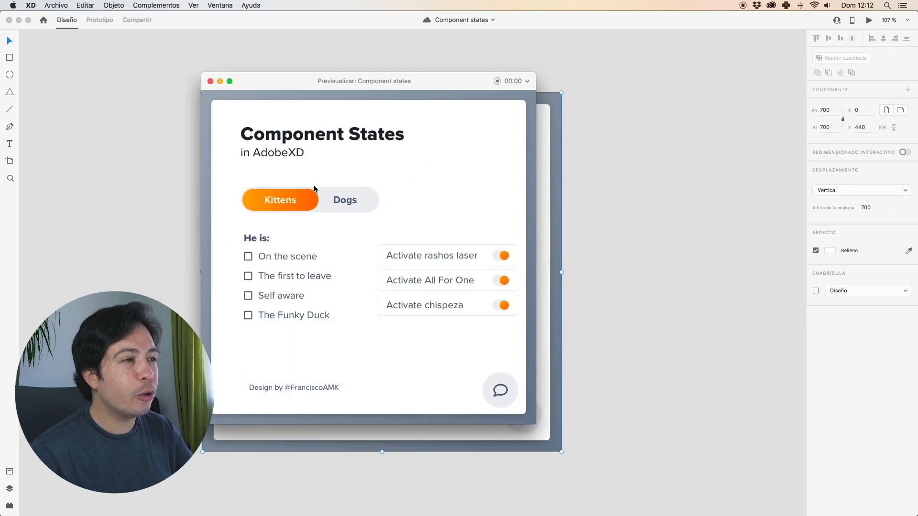
pyautogui.click(307, 188)
pyautogui.click(209, 80)
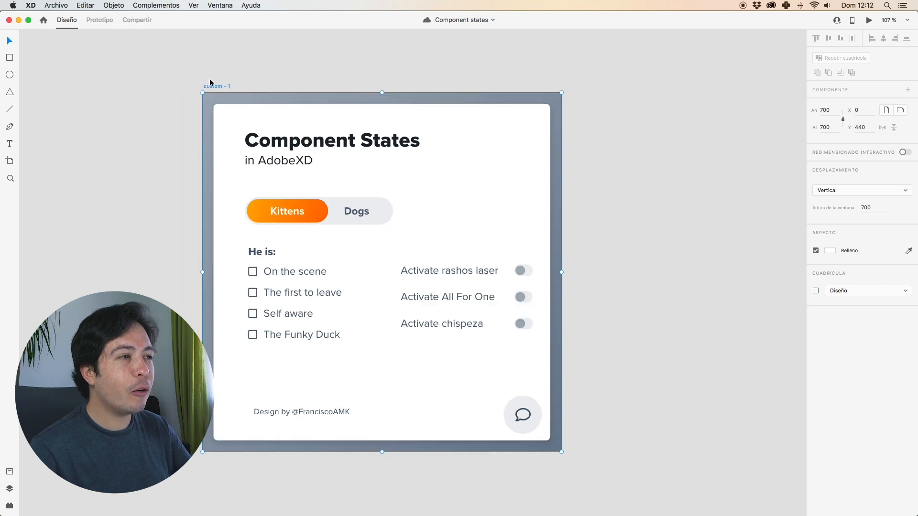
# Step: Preview the prototype again and test the Kittens/Dogs selector and the Activate rashos laser and Activate All For One switches
pyautogui.click(870, 21)
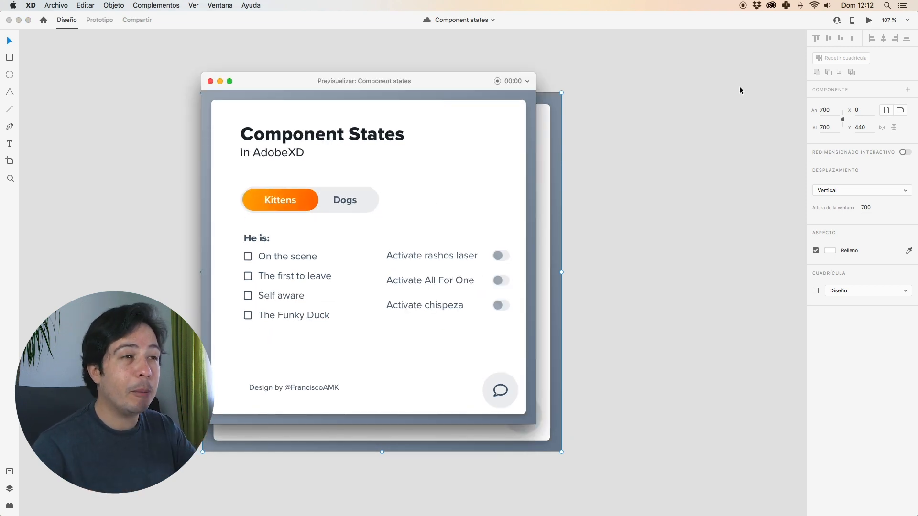
pyautogui.moveTo(478, 84); pyautogui.dragTo(490, 94)
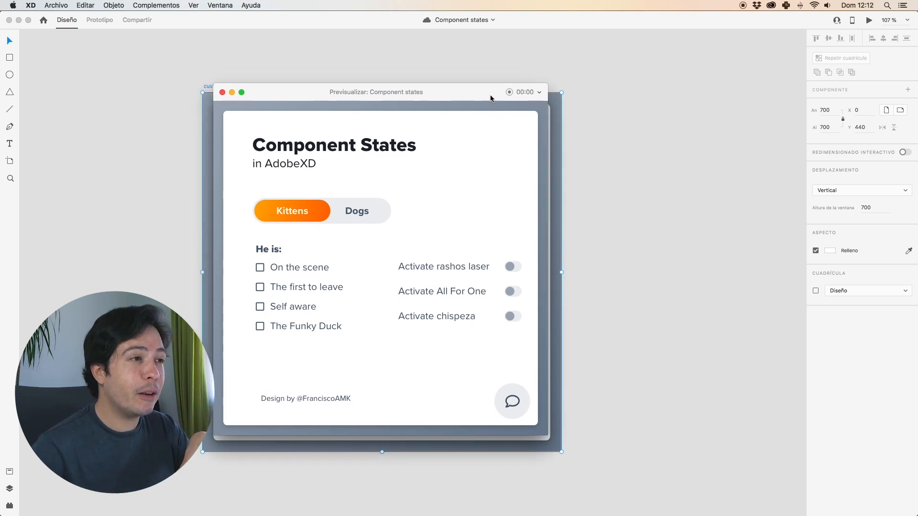
pyautogui.click(349, 216)
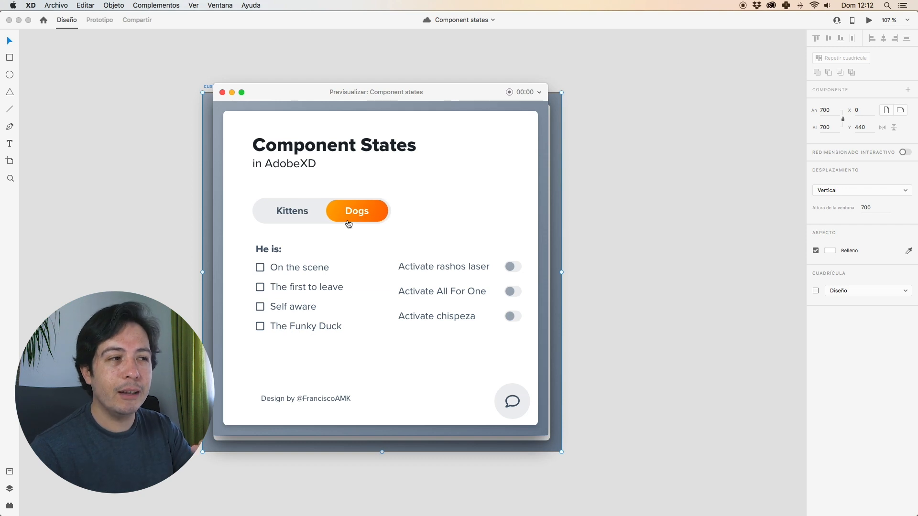
pyautogui.click(353, 214)
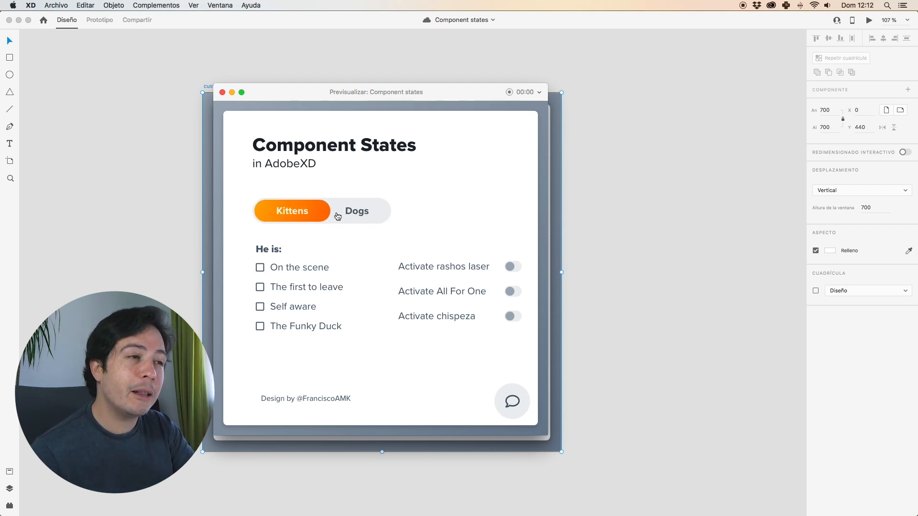
pyautogui.click(469, 266)
pyautogui.click(464, 290)
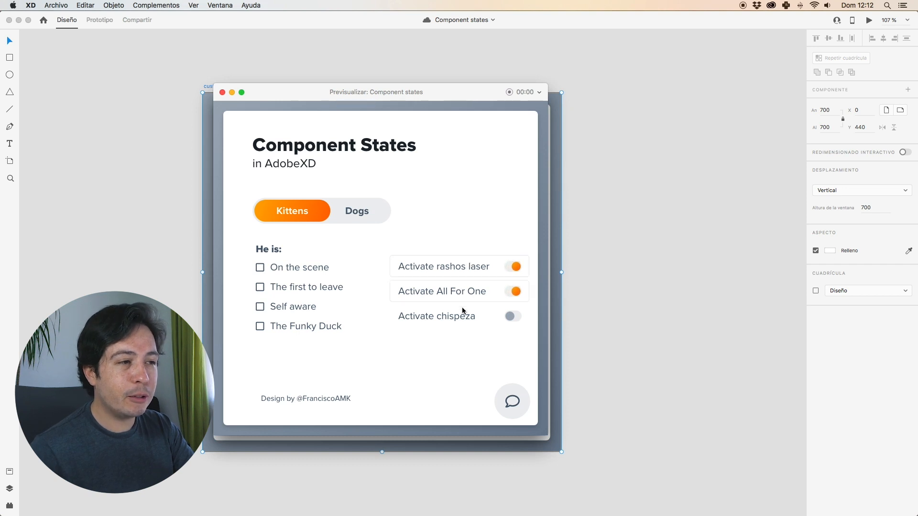
# Step: Test checking and unchecking the On the scene, The first to leave and Self aware checkboxes in the preview
pyautogui.click(295, 290)
pyautogui.click(301, 307)
pyautogui.click(306, 269)
pyautogui.click(307, 269)
pyautogui.click(310, 289)
pyautogui.click(315, 287)
pyautogui.click(314, 273)
pyautogui.click(291, 308)
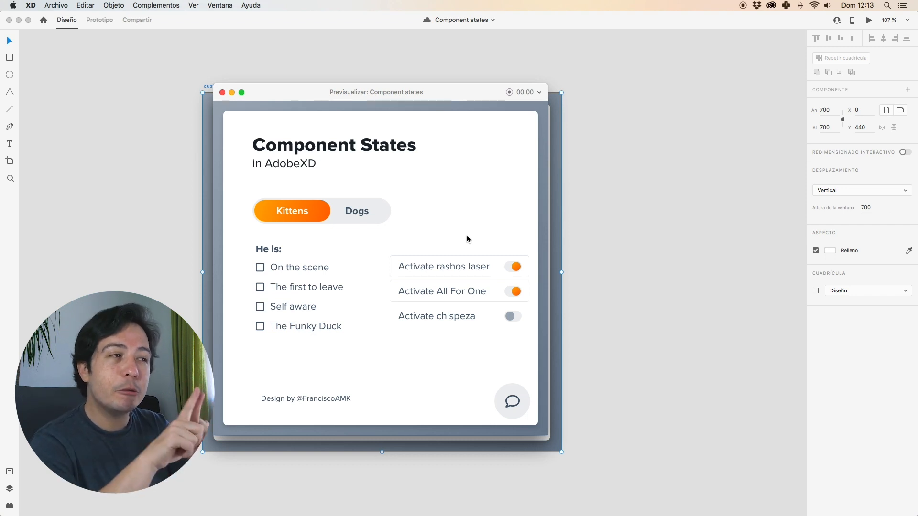
# Step: Close the preview and the Component states document to continue in the Desplegable document
pyautogui.click(223, 93)
pyautogui.click(223, 65)
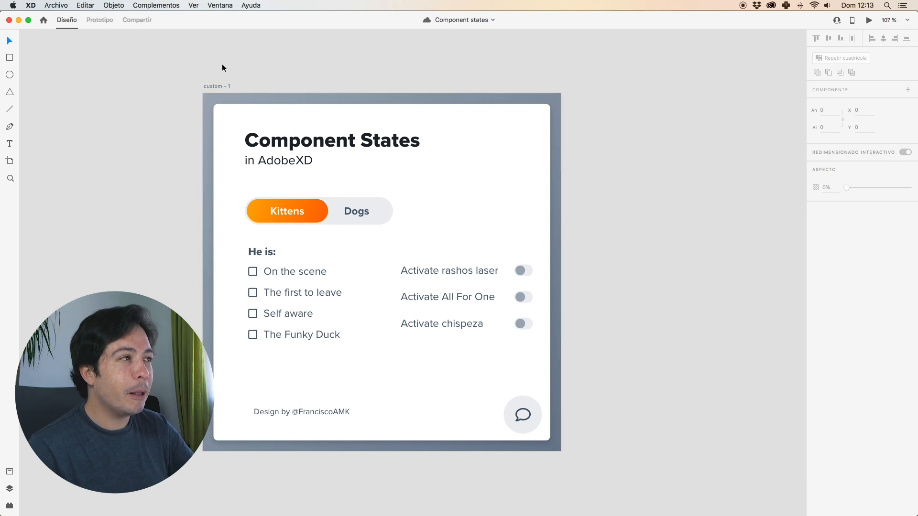
pyautogui.click(9, 20)
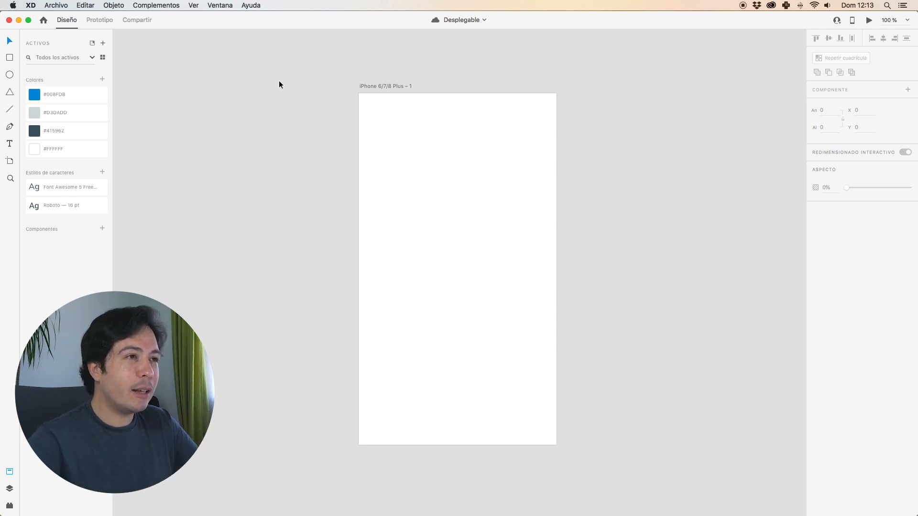
# Step: Move the iPhone 6/7/8 Plus artboard to X -30, Y -6 and deselect it
pyautogui.click(390, 87)
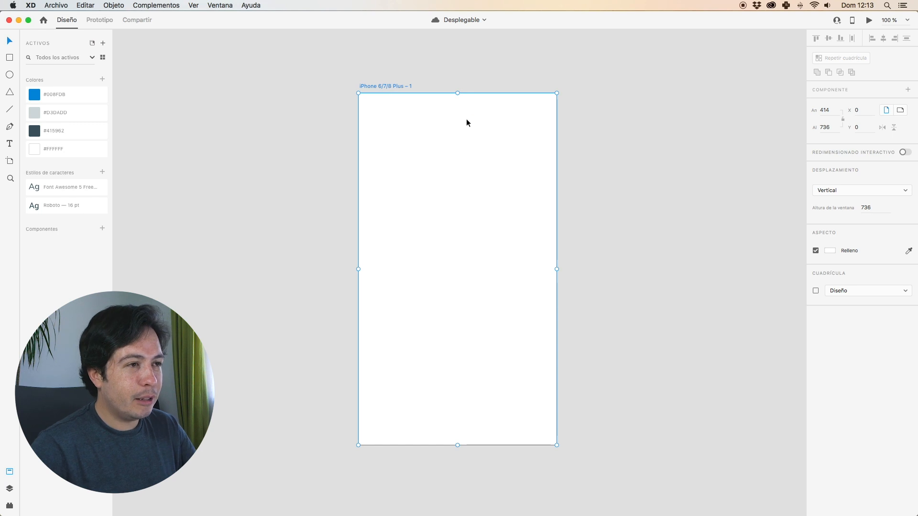
pyautogui.moveTo(473, 152); pyautogui.dragTo(434, 150)
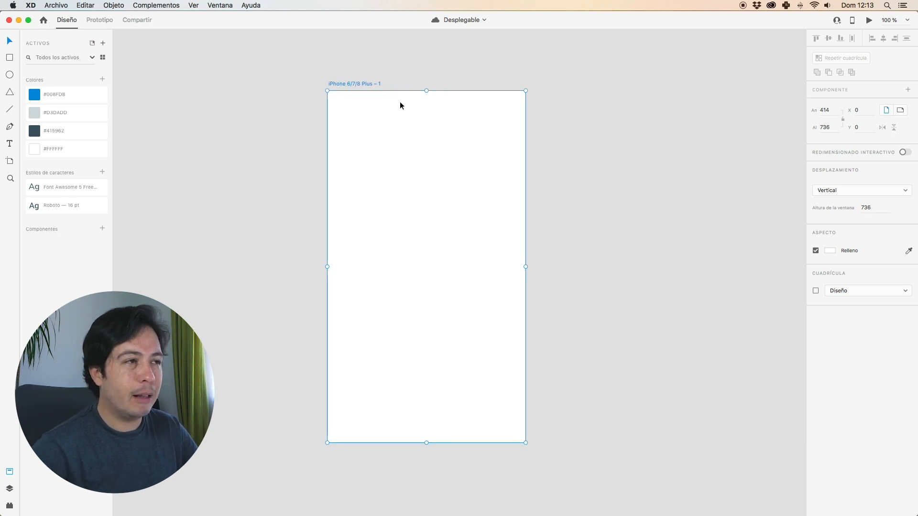
pyautogui.moveTo(370, 85); pyautogui.dragTo(355, 81)
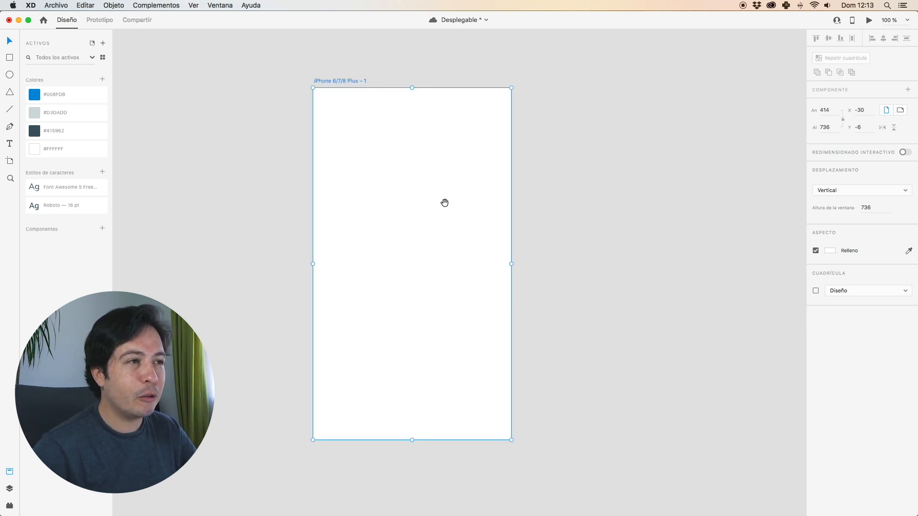
pyautogui.moveTo(448, 209); pyautogui.dragTo(472, 217)
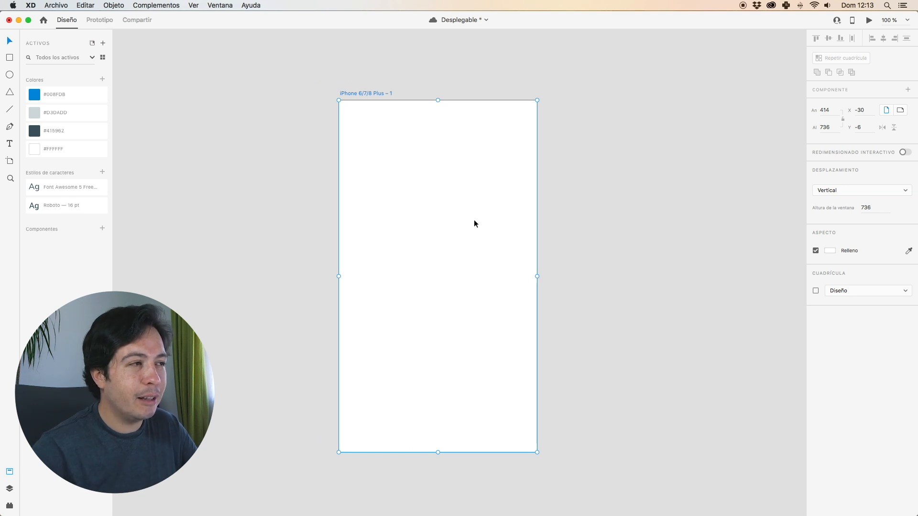
pyautogui.click(592, 160)
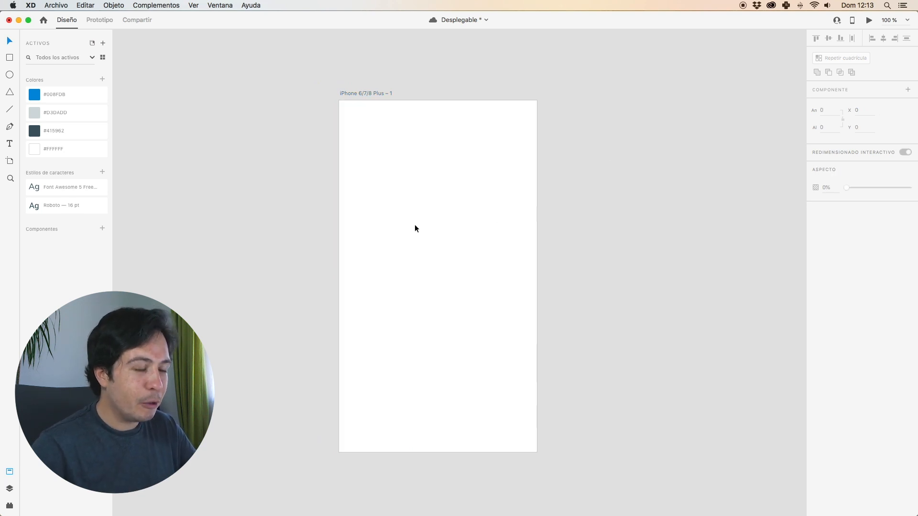
pyautogui.click(396, 208)
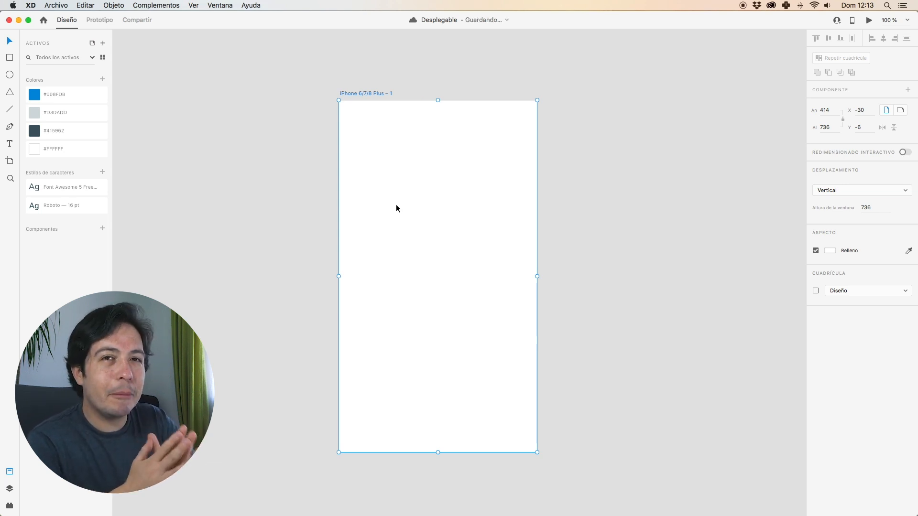
pyautogui.click(606, 238)
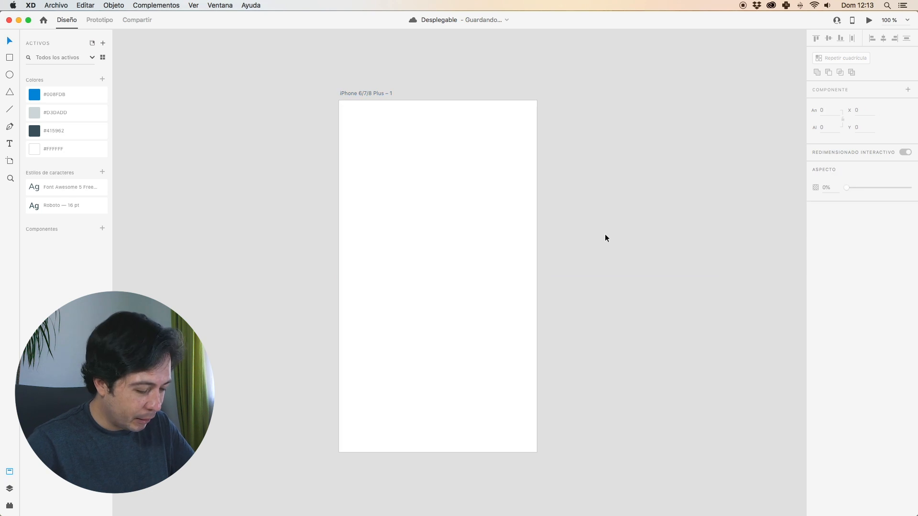
# Step: Add the text "Documentos" in the upper half of the iPhone artboard
pyautogui.click(410, 206)
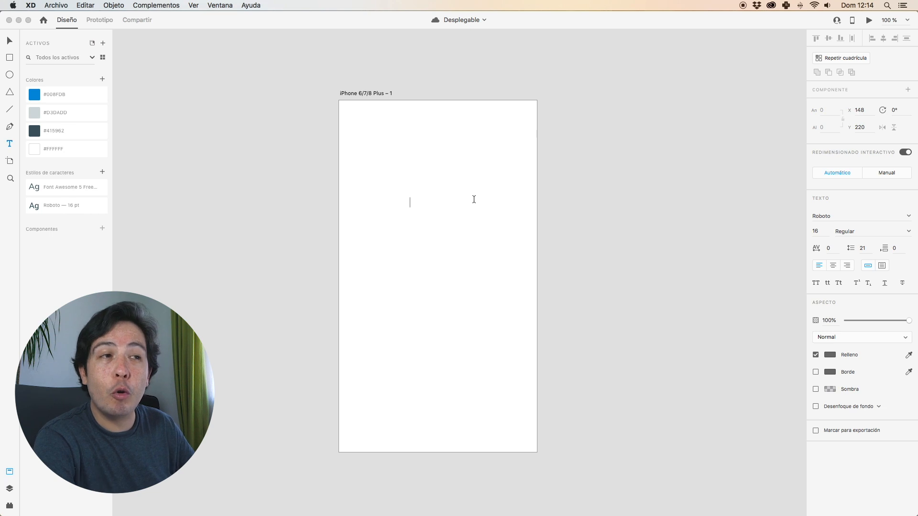
pyautogui.write('cumentos')
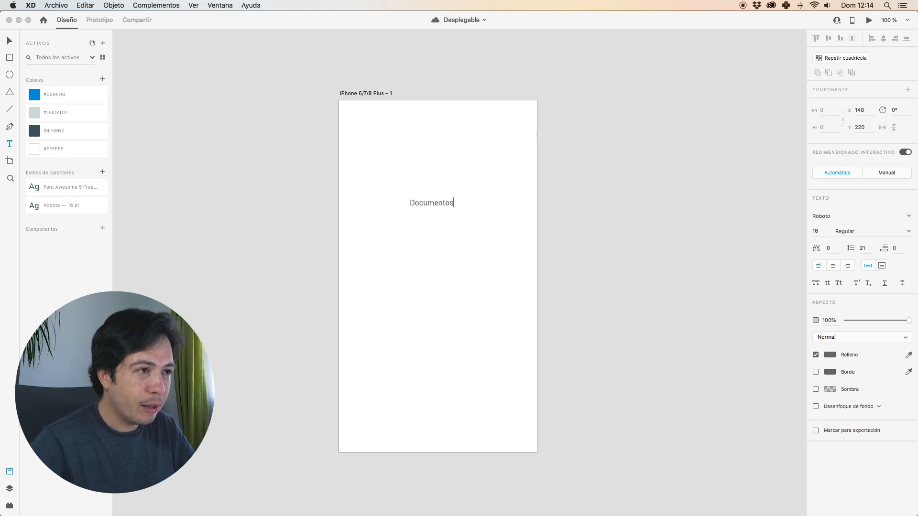
pyautogui.press('Escape')
pyautogui.click(456, 175)
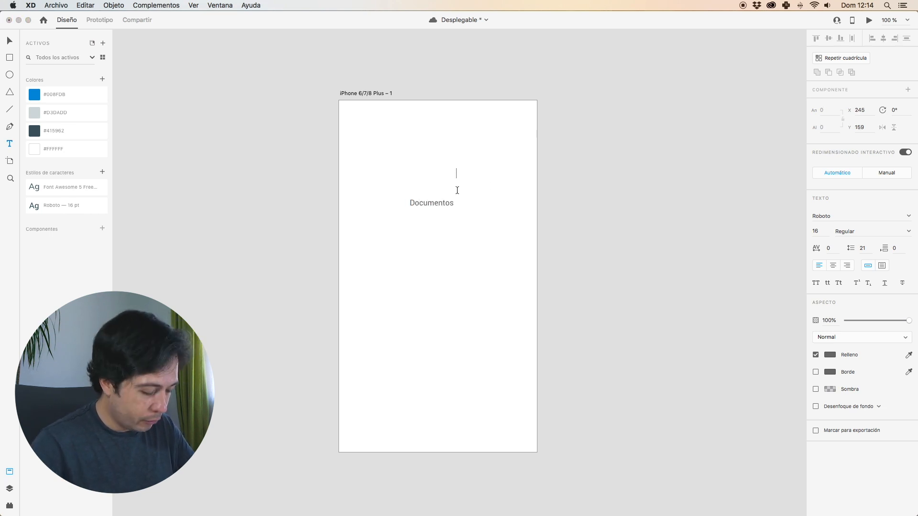
pyautogui.write('v')
pyautogui.press('Escape')
pyautogui.scroll(1, 482, 172)
pyautogui.moveTo(481, 163); pyautogui.dragTo(446, 197)
pyautogui.press('Delete')
# Step: Apply the Roboto 16 pt character style to the "Documentos" text
pyautogui.click(443, 211)
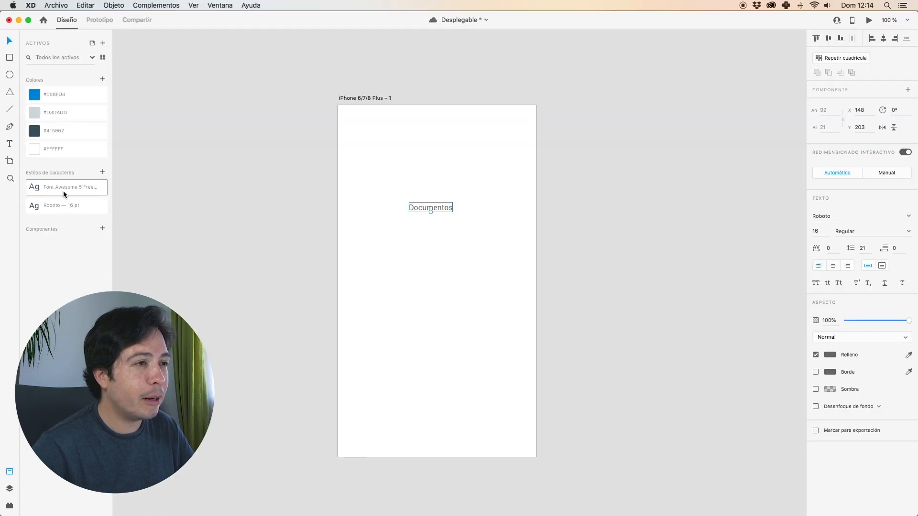
pyautogui.click(418, 191)
pyautogui.click(424, 209)
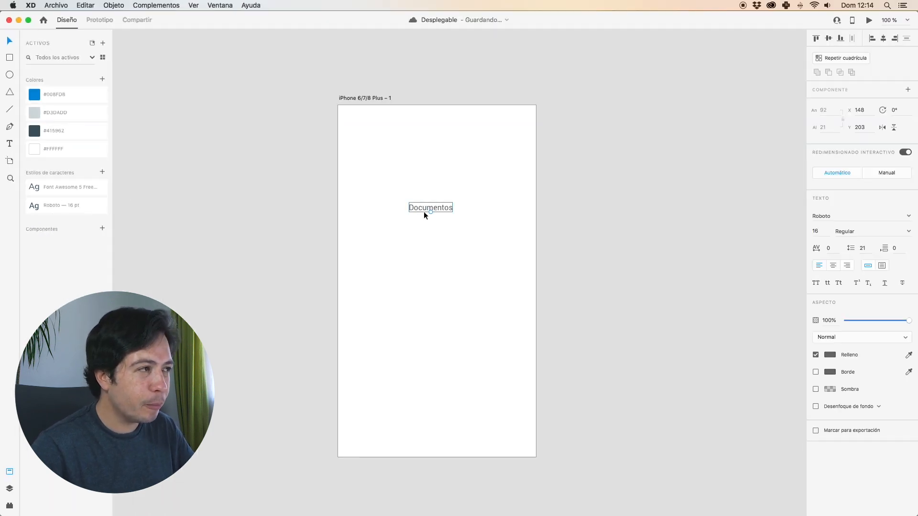
pyautogui.click(73, 205)
pyautogui.click(394, 199)
# Step: Duplicate the "Documentos" text to X 102 on the same line and change the copy's text to "folder-open"
pyautogui.moveTo(435, 208); pyautogui.dragTo(412, 207)
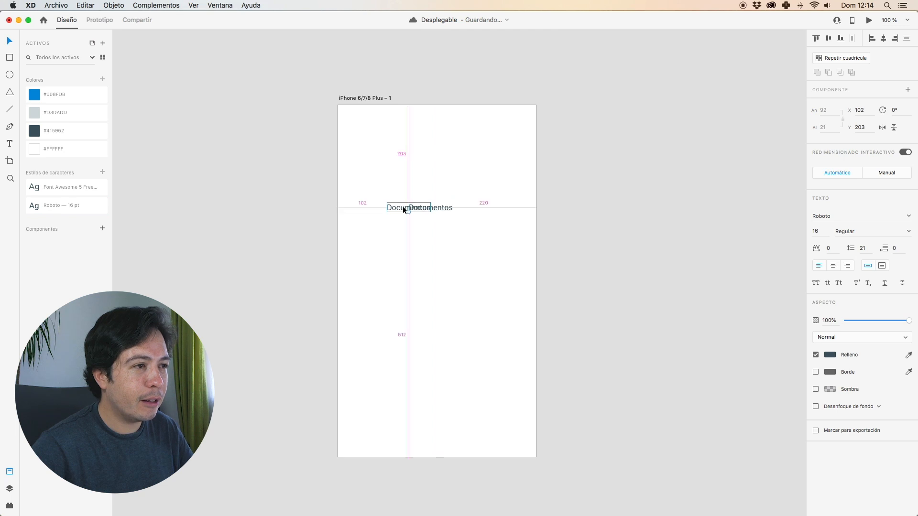
pyautogui.doubleClick(396, 206)
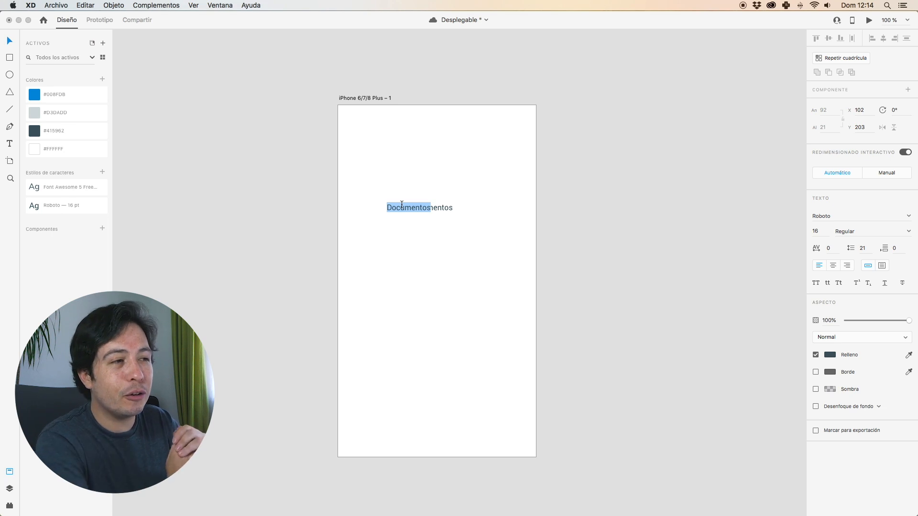
pyautogui.press('super+s')
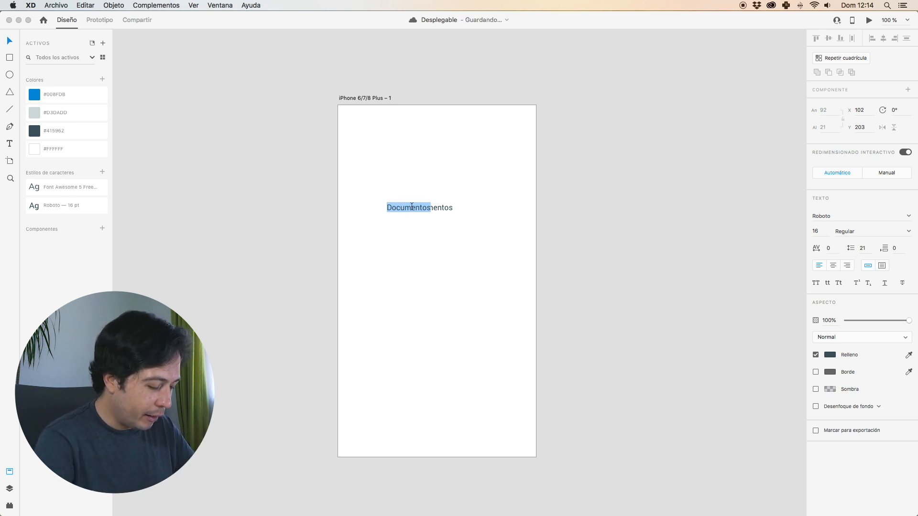
pyautogui.write('folder-open')
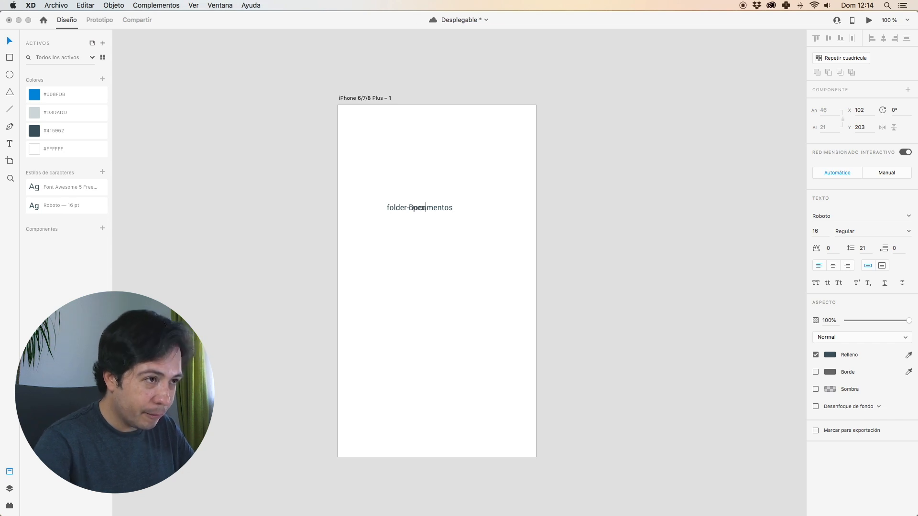
pyautogui.press('Escape')
# Step: Turn the "folder-open" text into an icon with the Font Awesome 5 Free style and place it just left of "Documentos"
pyautogui.moveTo(395, 207); pyautogui.dragTo(370, 206)
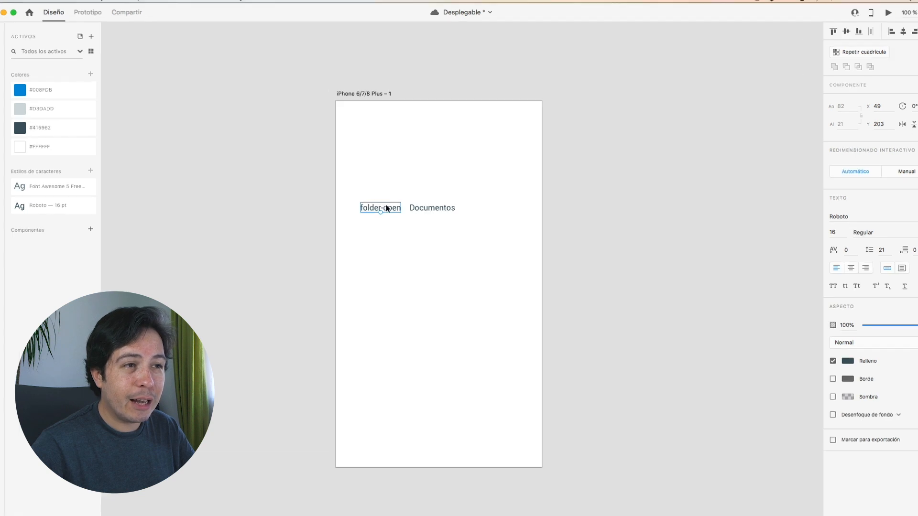
pyautogui.click(64, 187)
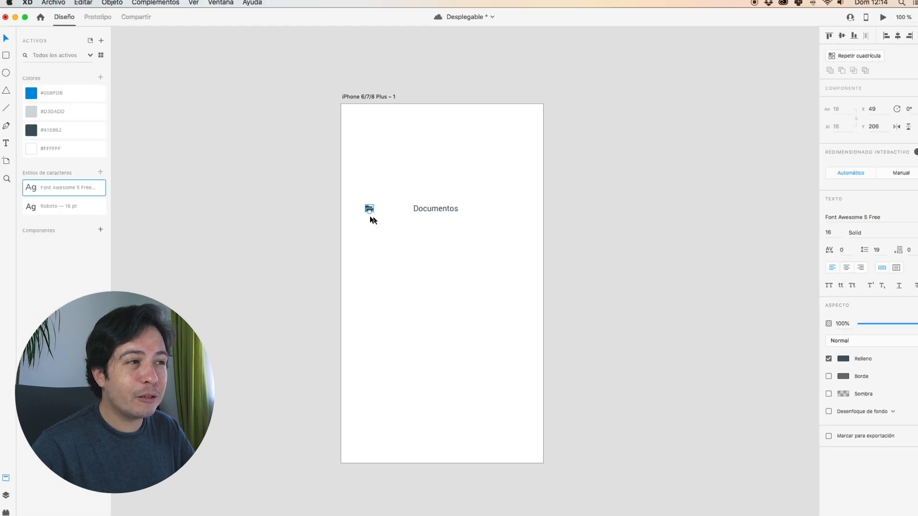
pyautogui.click(373, 216)
pyautogui.moveTo(370, 210); pyautogui.dragTo(372, 210)
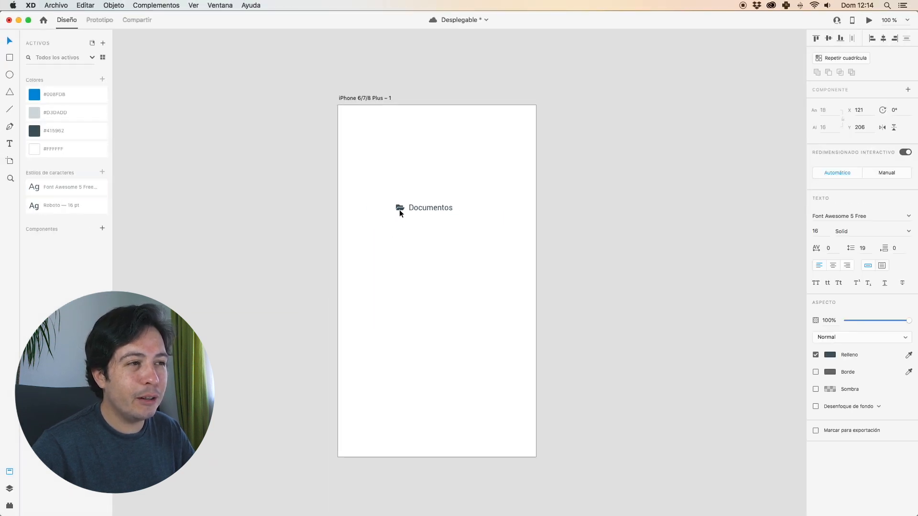
# Step: Duplicate the folder icon just right of "Documentos" at X 247 and change the copy's text to "caret-right"
pyautogui.moveTo(400, 209); pyautogui.dragTo(459, 211)
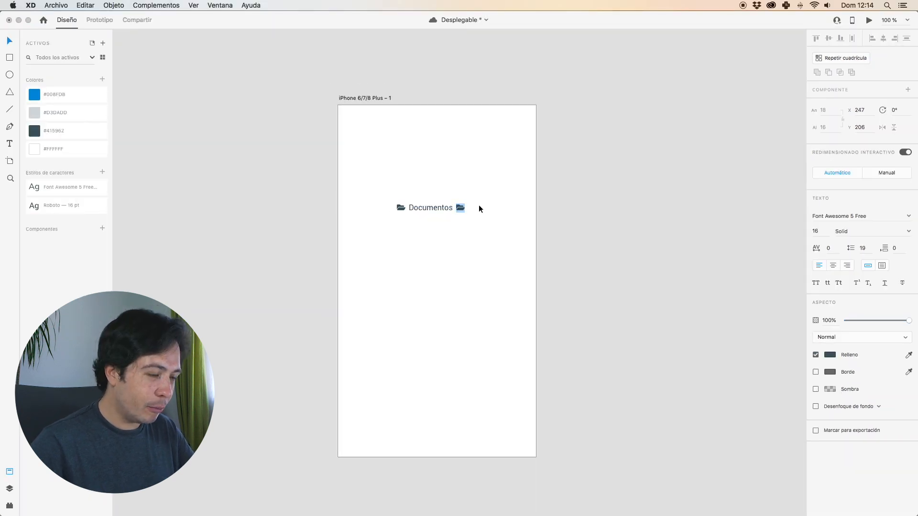
pyautogui.write('caret-right')
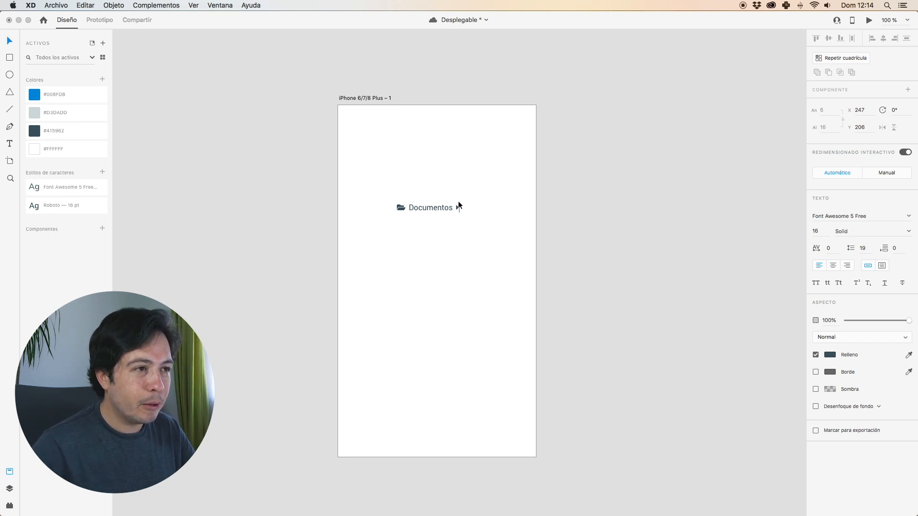
# Step: Replace the copied icon's text with "caret-down" so a downward caret follows "Documentos"
pyautogui.write('cart')
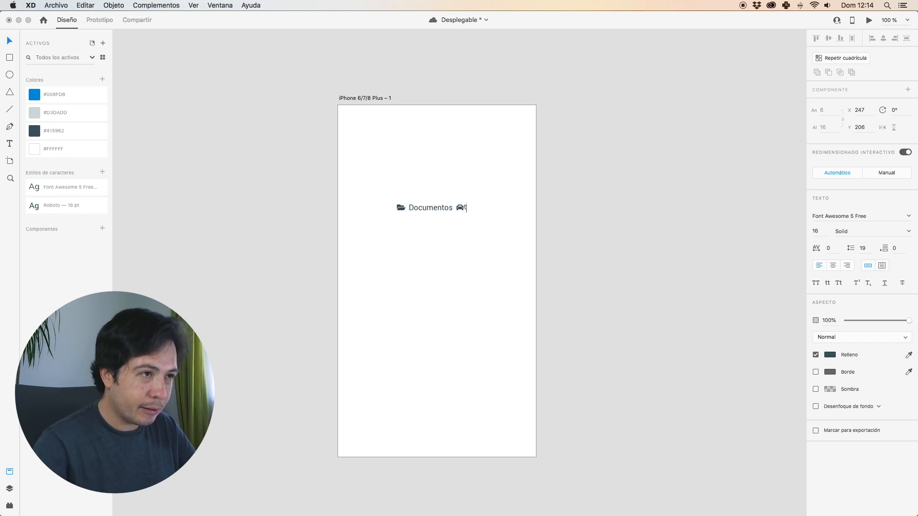
pyautogui.press('BackSpace')
pyautogui.write('et')
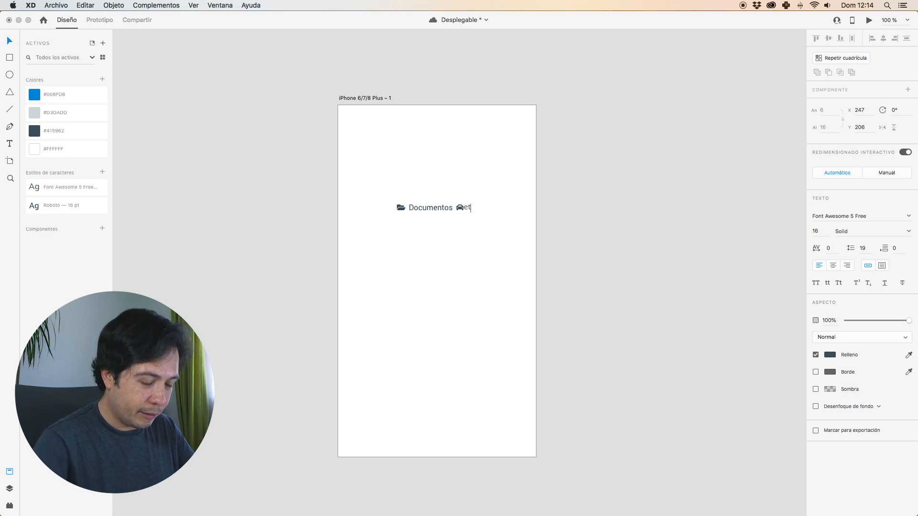
pyautogui.write('-do')
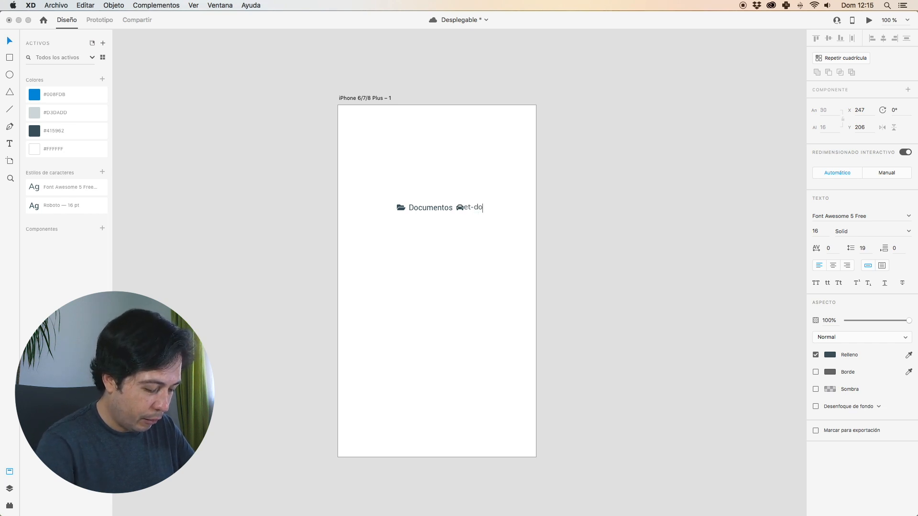
pyautogui.write('wn')
pyautogui.press('Escape')
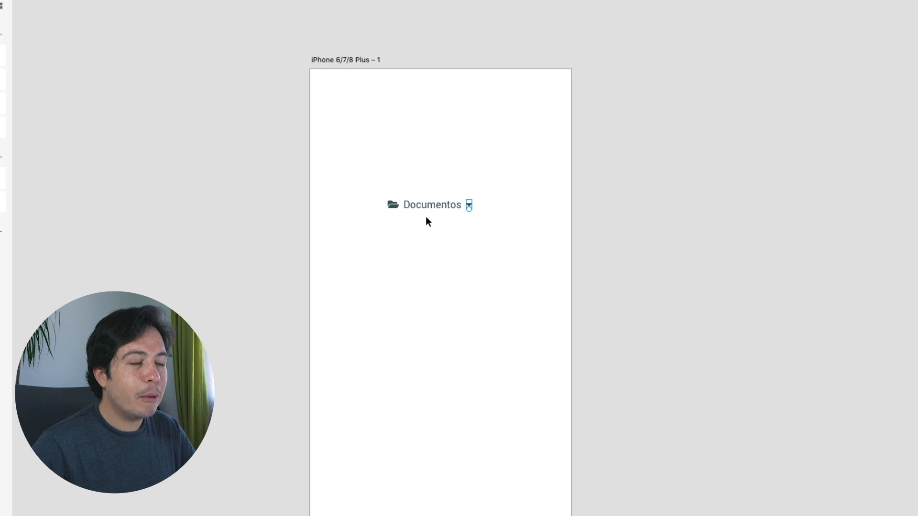
# Step: Make one component from the folder icon, the "Documentos" text and the caret, and name it "Deplegable"
pyautogui.moveTo(362, 187); pyautogui.dragTo(384, 192)
pyautogui.click(505, 240)
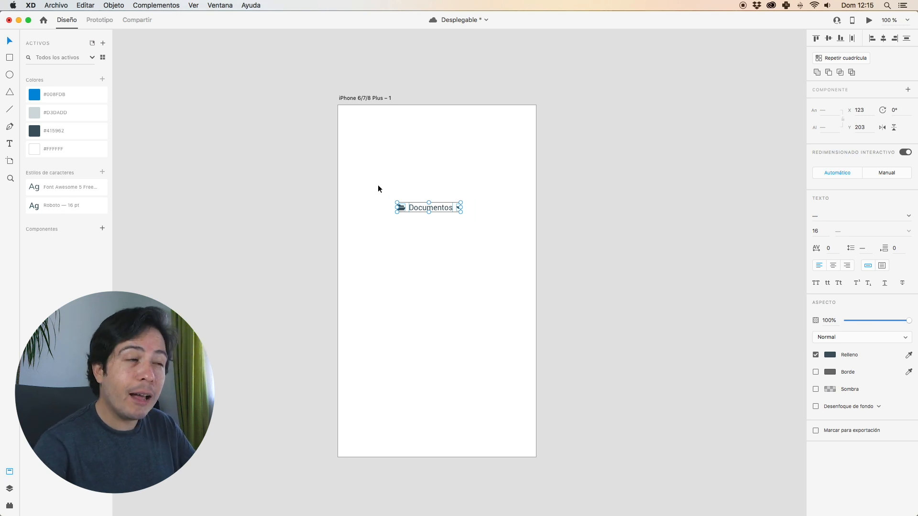
pyautogui.press('super+k')
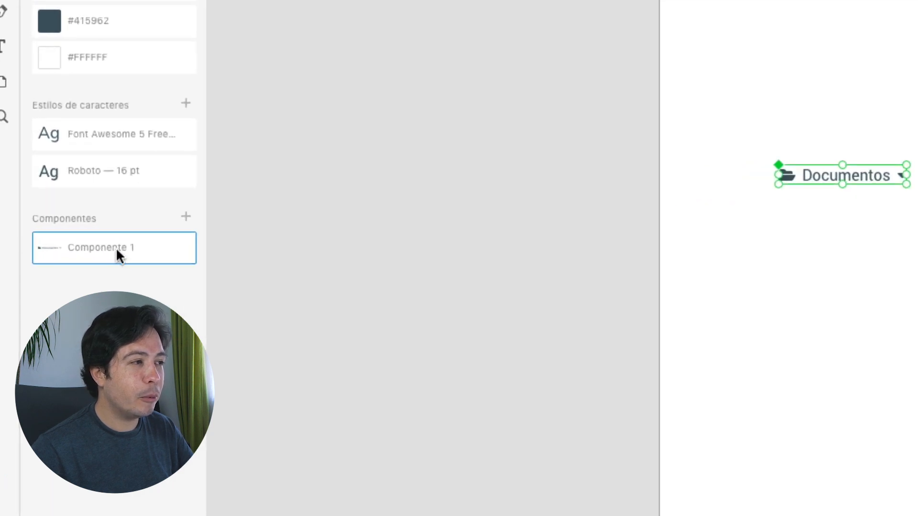
pyautogui.doubleClick(75, 243)
pyautogui.write('Depk')
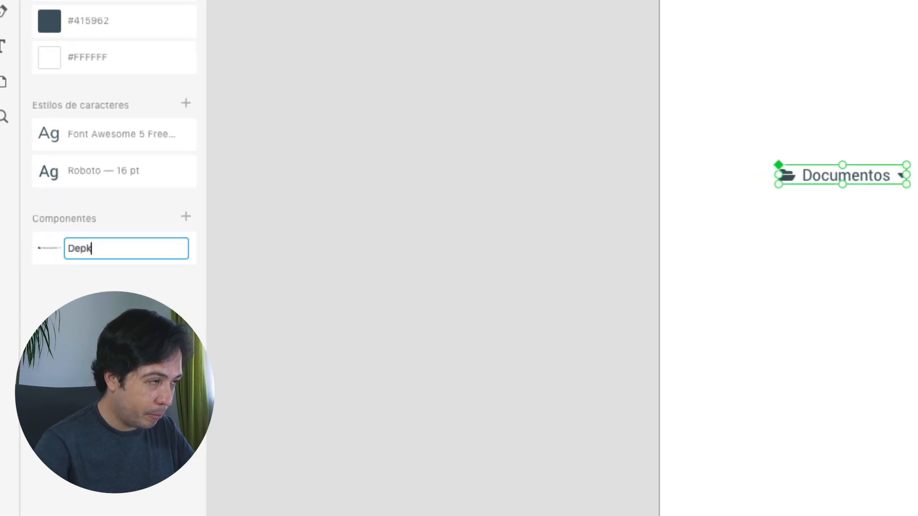
pyautogui.press('BackSpace')
pyautogui.write('legable')
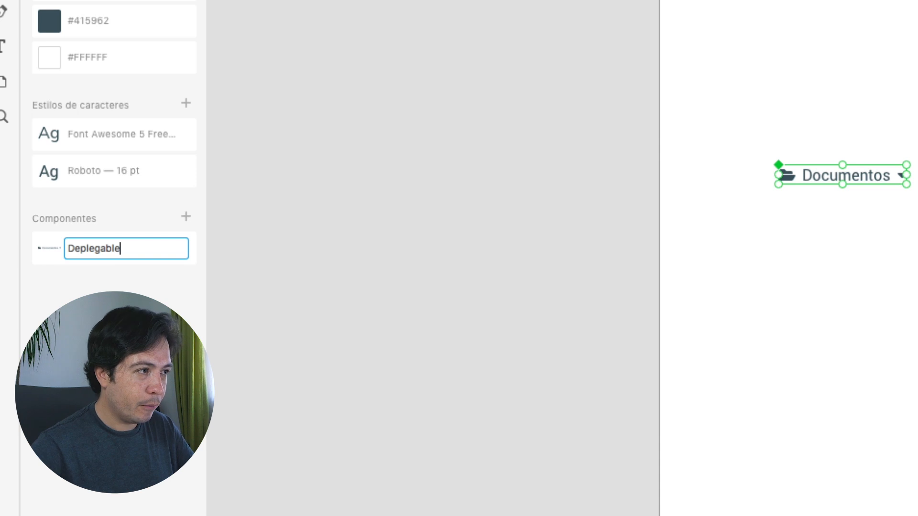
pyautogui.press('Return')
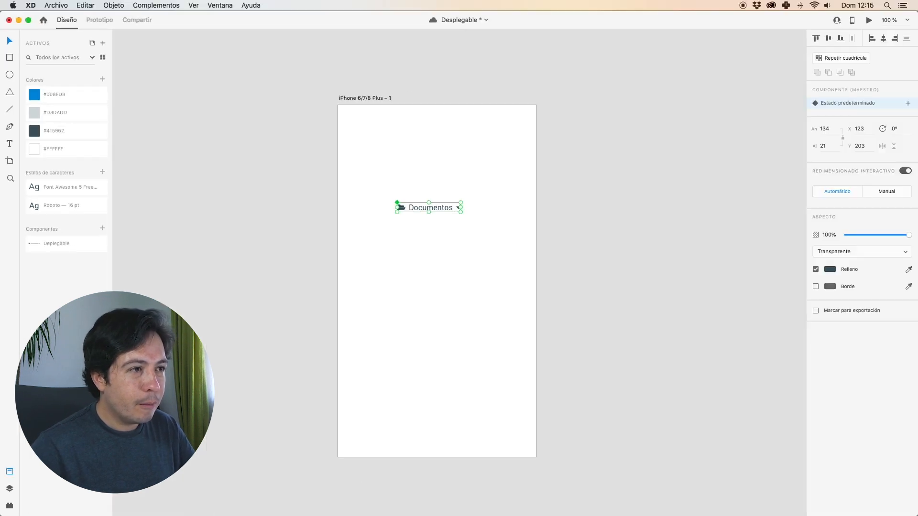
# Step: Inside the component, fill the folder icon with the saved blue and the caret with the saved light grey
pyautogui.doubleClick(399, 205)
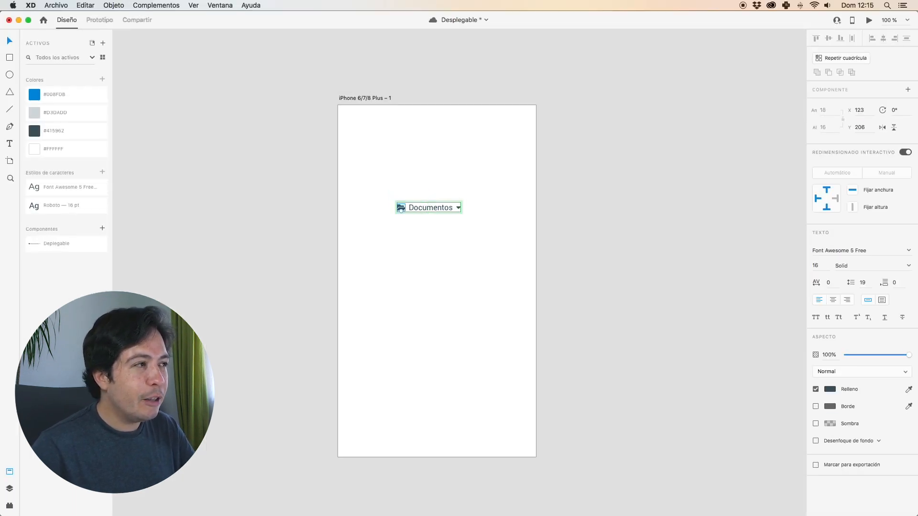
pyautogui.click(66, 95)
pyautogui.click(286, 157)
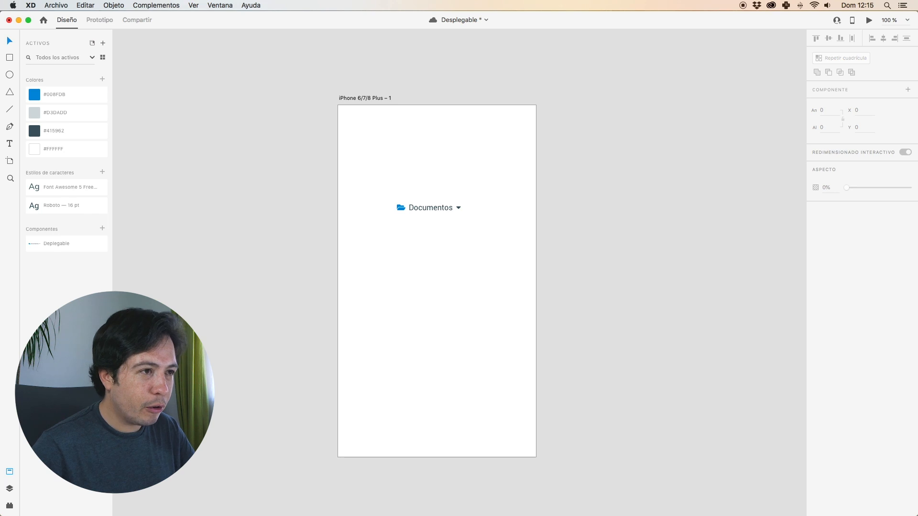
pyautogui.doubleClick(458, 207)
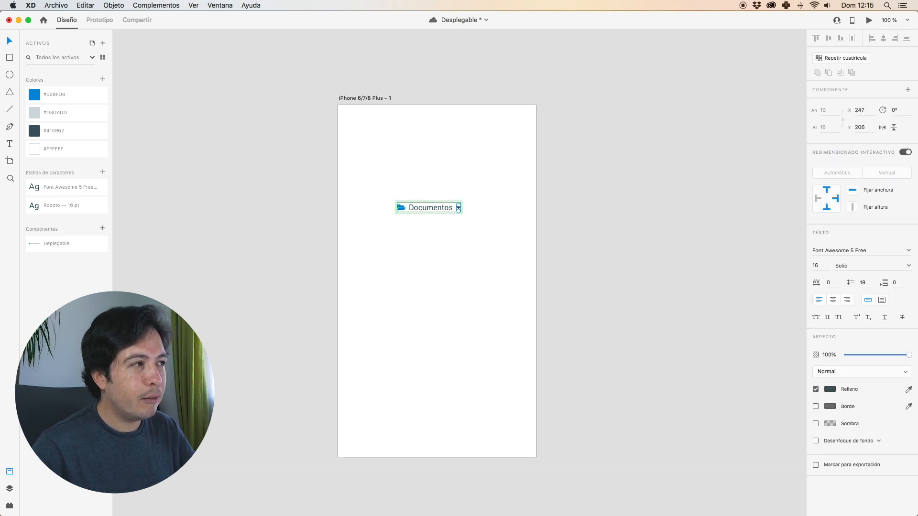
pyautogui.click(66, 113)
pyautogui.click(287, 158)
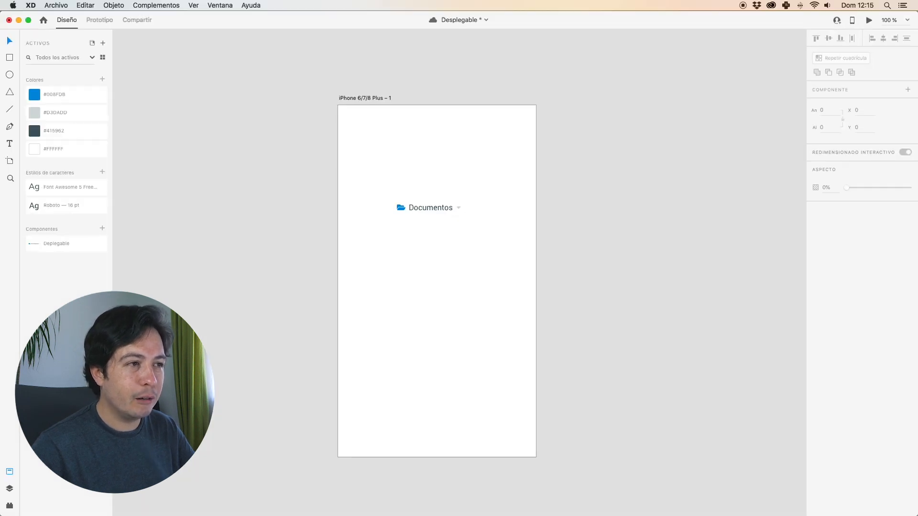
# Step: Save the document with the recoloured "Documentos" component
pyautogui.scroll(-5, 437, 204)
pyautogui.scroll(5, 413, 219)
pyautogui.scroll(-2, 413, 219)
pyautogui.scroll(5, 413, 218)
pyautogui.hscroll(2, 414, 218)
pyautogui.moveTo(414, 218); pyautogui.dragTo(428, 136)
pyautogui.click(445, 191)
pyautogui.click(437, 191)
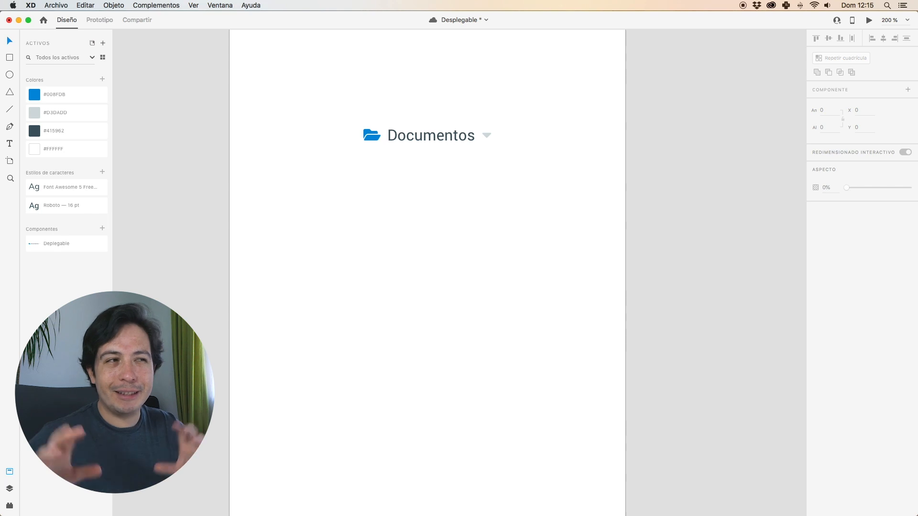
pyautogui.press('super+s')
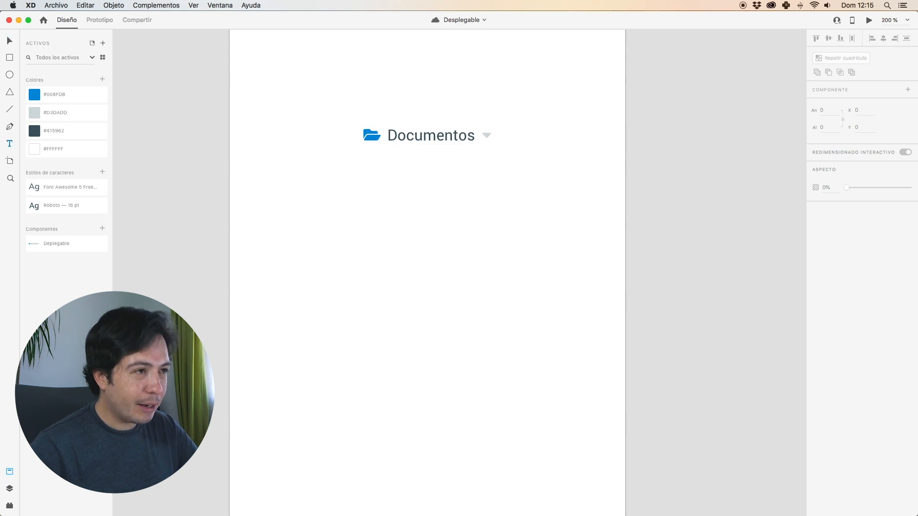
# Step: Add the text "Nombre documento" below the "Documentos" component and apply the Roboto 16 pt character style to it
pyautogui.click(348, 244)
pyautogui.write('No')
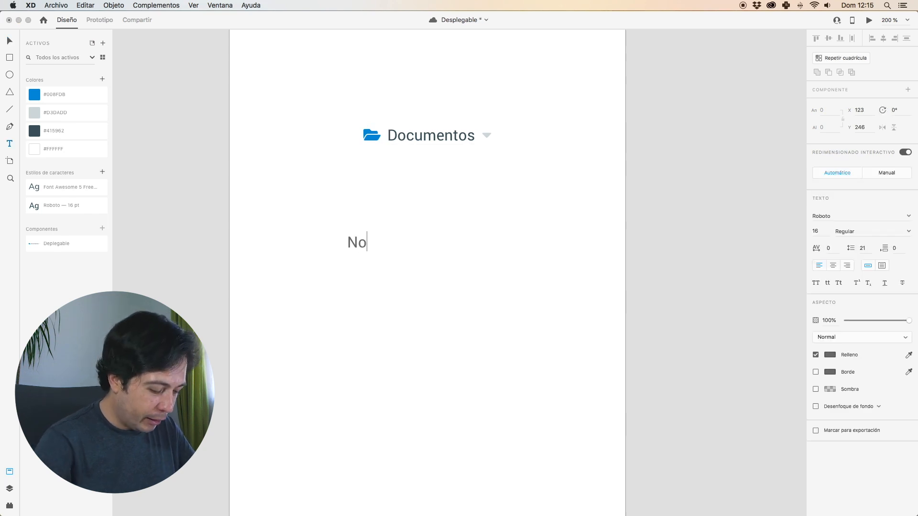
pyautogui.write('mbre del')
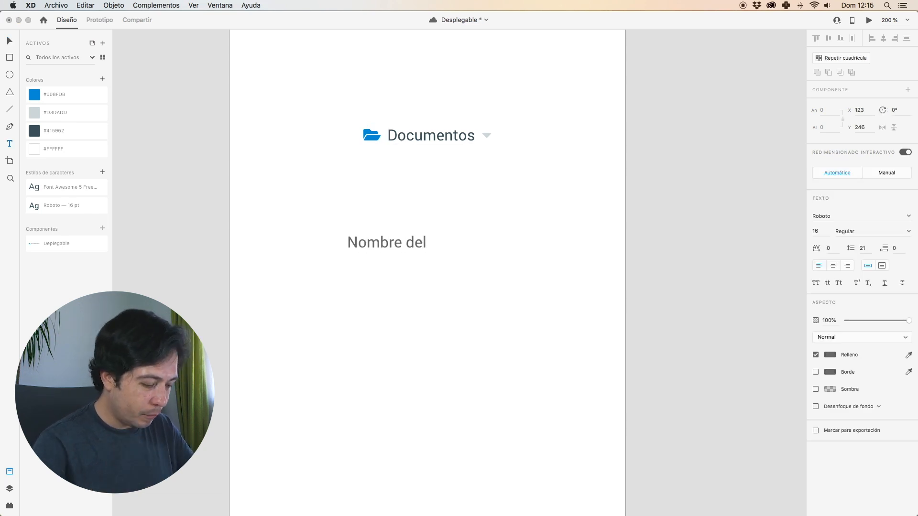
pyautogui.write(' documento')
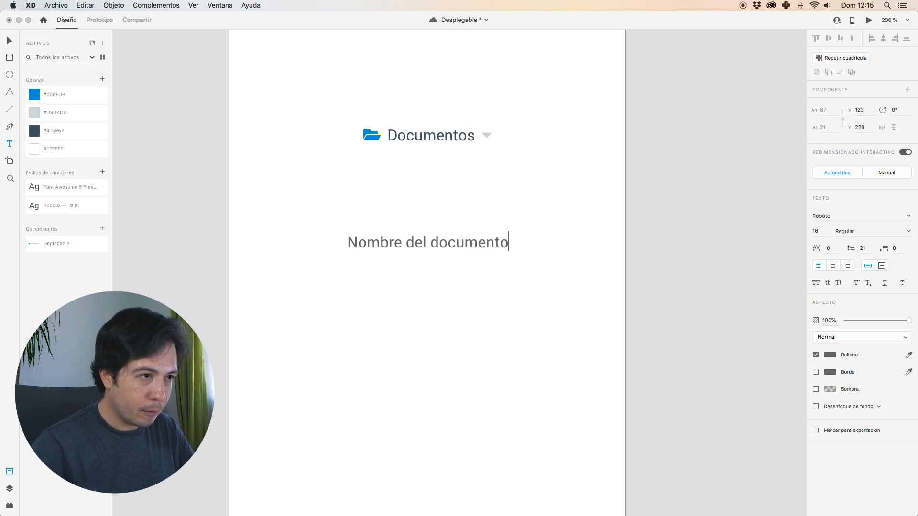
pyautogui.press('BackSpace')
pyautogui.press('BackSpace')
pyautogui.press('BackSpace')
pyautogui.press('BackSpace')
pyautogui.press('Escape')
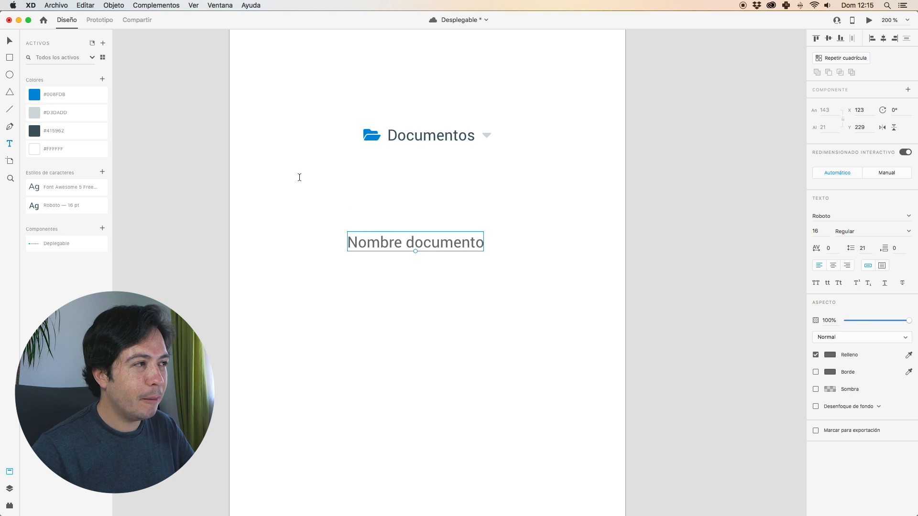
pyautogui.click(65, 205)
pyautogui.click(374, 213)
# Step: Duplicate "Nombre documento" to X 29 on the same line and change the copy's text to "file"
pyautogui.moveTo(364, 246); pyautogui.dragTo(291, 242)
pyautogui.doubleClick(292, 242)
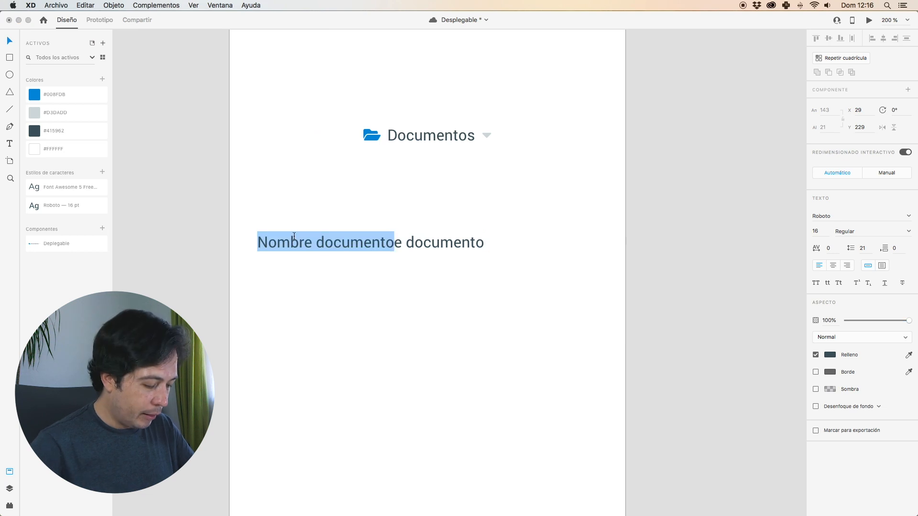
pyautogui.write('file')
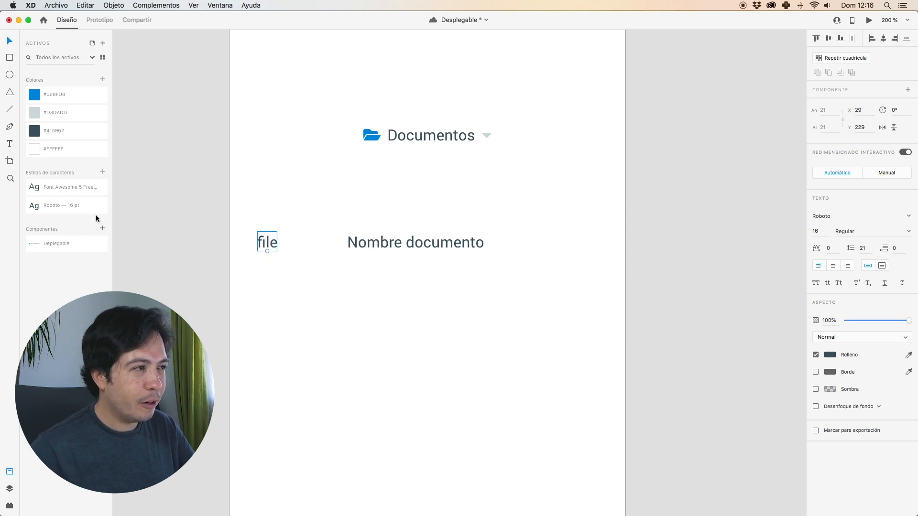
# Step: Try the "file" text as a Font Awesome 5 Free icon placed just left of "Nombre documento"
pyautogui.click(73, 187)
pyautogui.click(229, 211)
pyautogui.moveTo(257, 246); pyautogui.dragTo(321, 246)
pyautogui.click(314, 225)
pyautogui.click(325, 241)
pyautogui.doubleClick(327, 242)
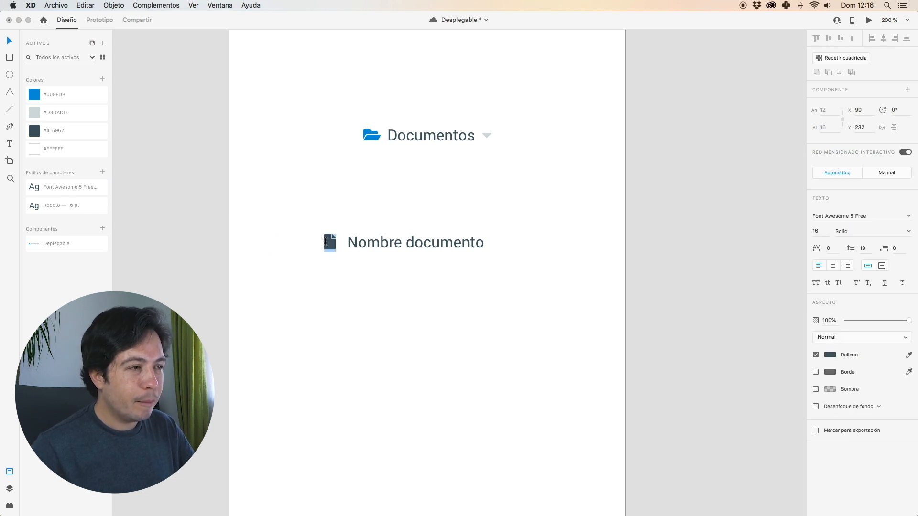
# Step: Undo the file icon's placement and its Font Awesome character style
pyautogui.click(308, 222)
pyautogui.press('super+z')
pyautogui.press('super+z')
pyautogui.press('super+z')
# Step: Change the "file" text to "download" and apply the Font Awesome 5 Free character style to it
pyautogui.doubleClick(264, 243)
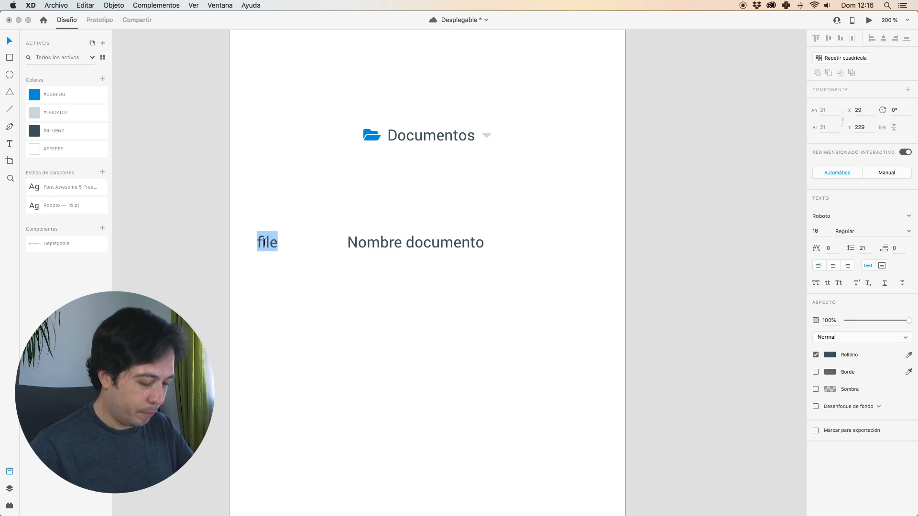
pyautogui.write('download')
pyautogui.press('Escape')
pyautogui.click(72, 186)
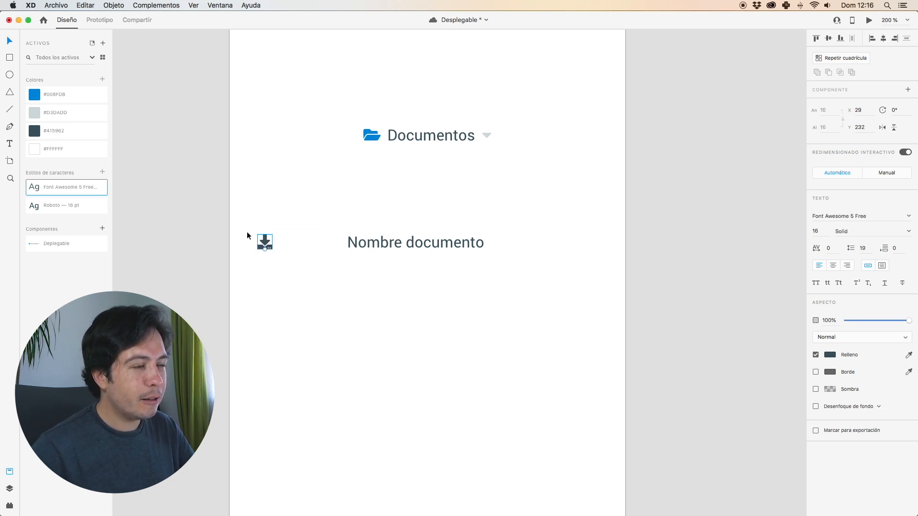
# Step: Place the download icon just left of "Nombre documento", move the row closer to "Documentos" with the icon at X 129, Y 205, and save
pyautogui.moveTo(265, 241); pyautogui.dragTo(418, 222)
pyautogui.click(357, 187)
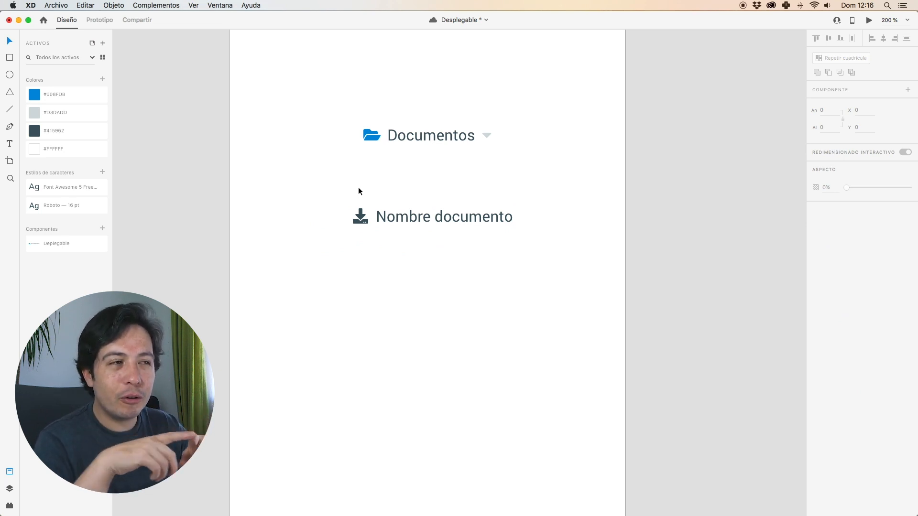
pyautogui.press('super+s')
# Step: Fill the download icon with the saved blue
pyautogui.click(355, 213)
pyautogui.moveTo(336, 196); pyautogui.dragTo(370, 219)
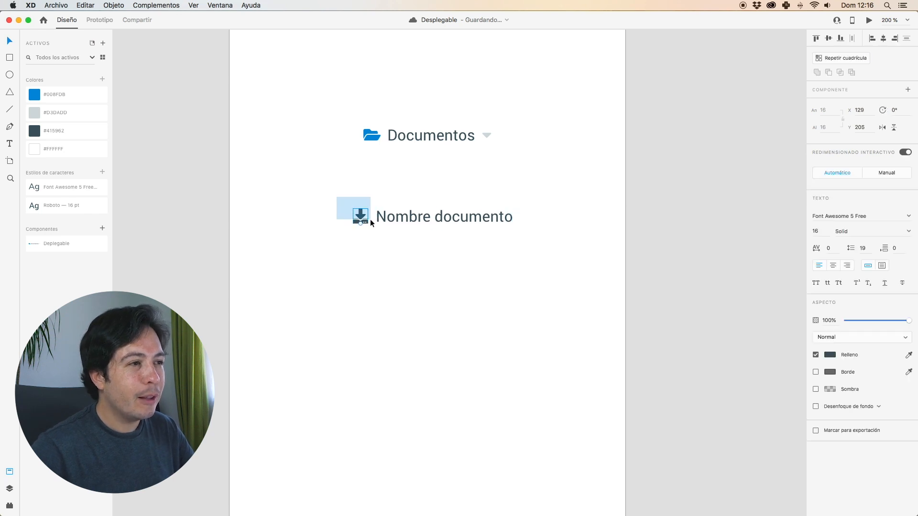
pyautogui.click(52, 95)
pyautogui.click(310, 203)
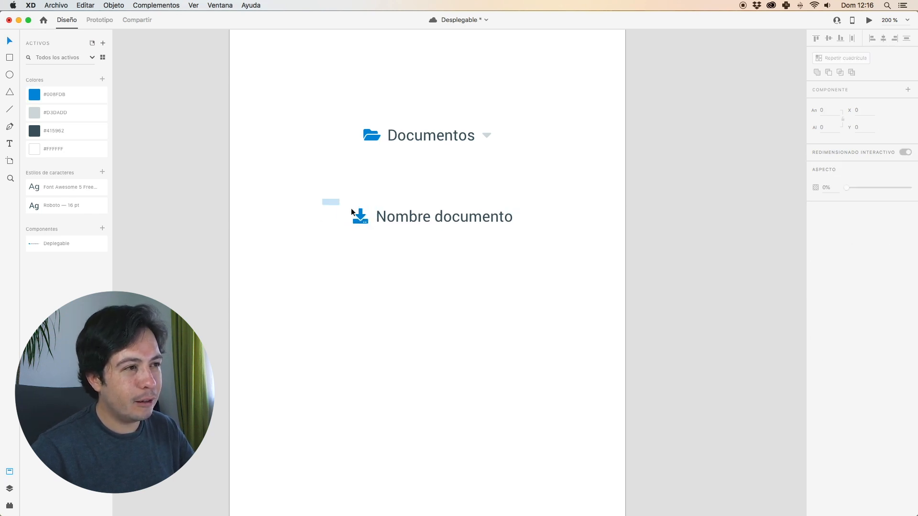
# Step: Nudge the "Nombre documento" text slightly to the right, away from the download icon
pyautogui.moveTo(334, 205); pyautogui.dragTo(439, 233)
pyautogui.click(372, 219)
pyautogui.click(402, 219)
pyautogui.press('Right')
pyautogui.press('Right')
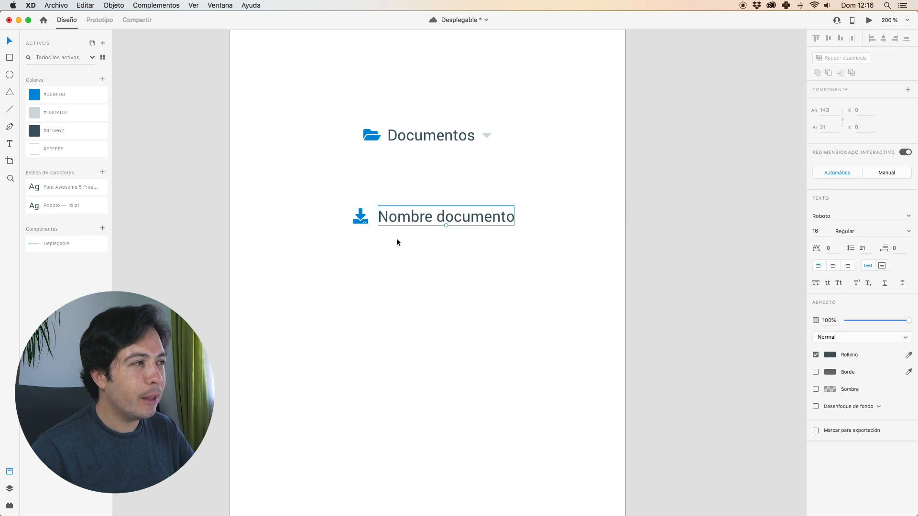
pyautogui.click(397, 242)
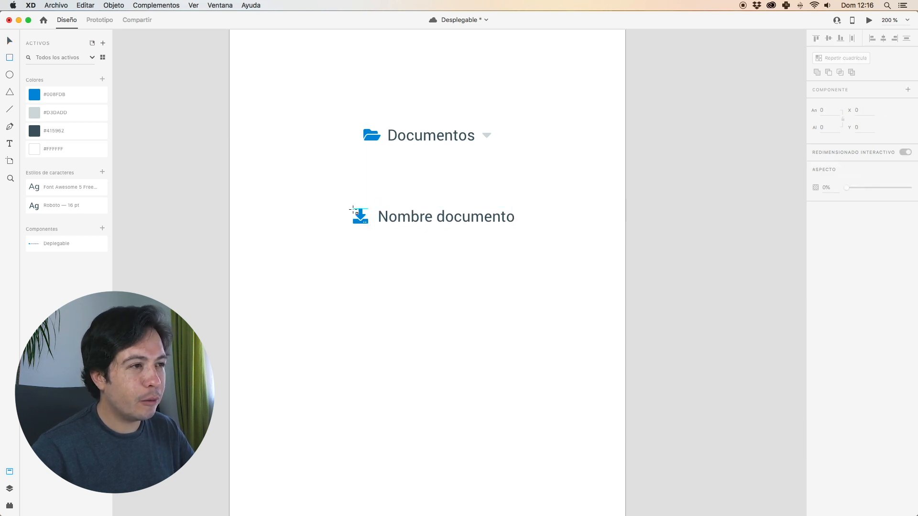
# Step: Draw a rectangle about 233 by 30 at X 115, Y 198 behind the download icon and "Nombre documento"
pyautogui.moveTo(342, 202); pyautogui.dragTo(535, 233)
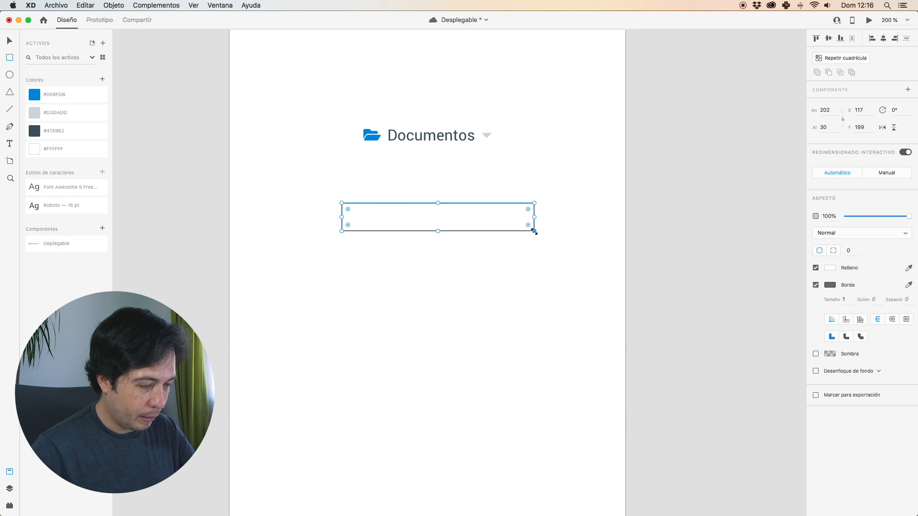
pyautogui.press('super+shift+bracketleft')
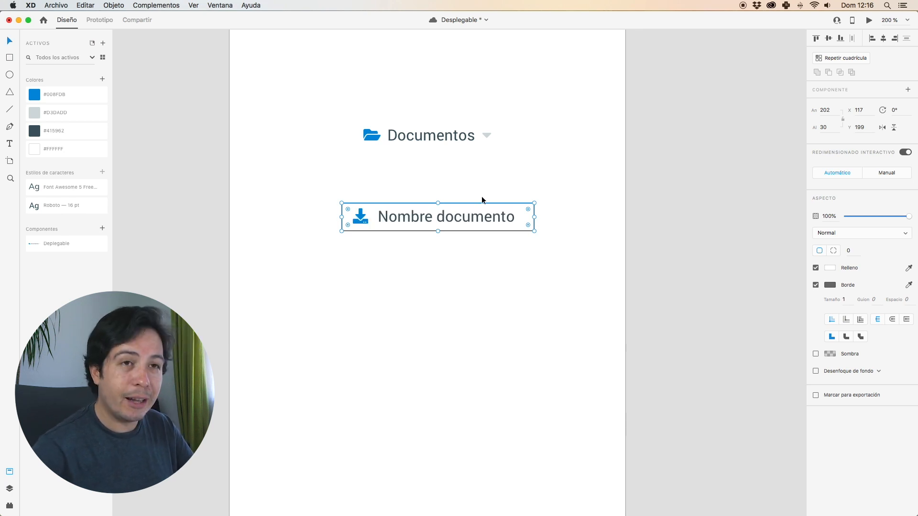
pyautogui.click(263, 157)
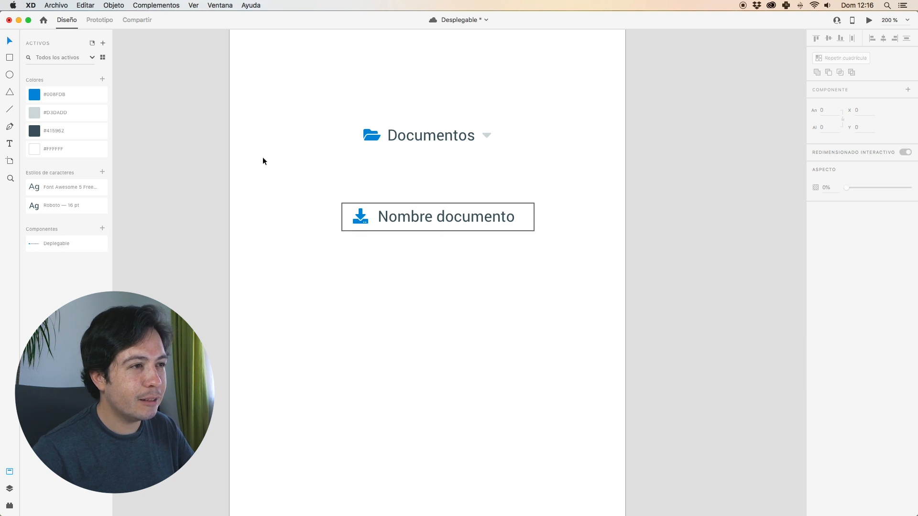
pyautogui.moveTo(380, 203); pyautogui.dragTo(377, 204)
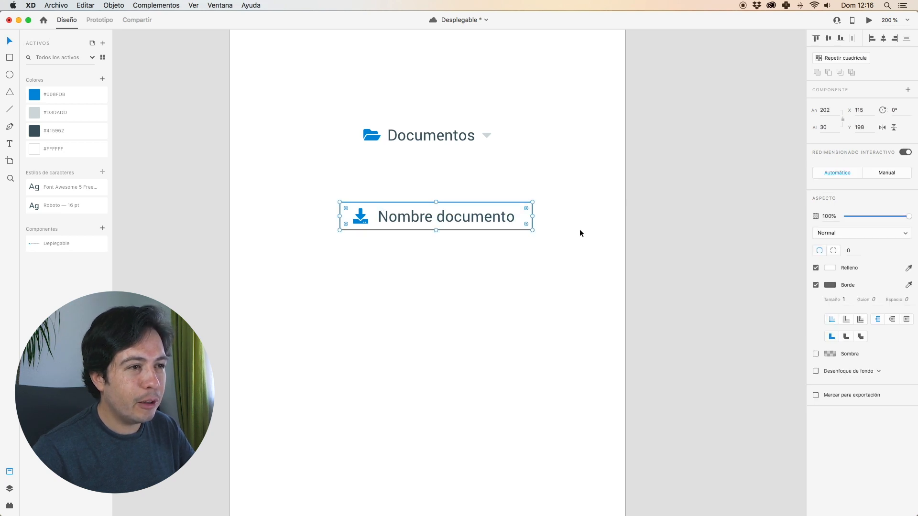
pyautogui.moveTo(533, 216); pyautogui.dragTo(562, 218)
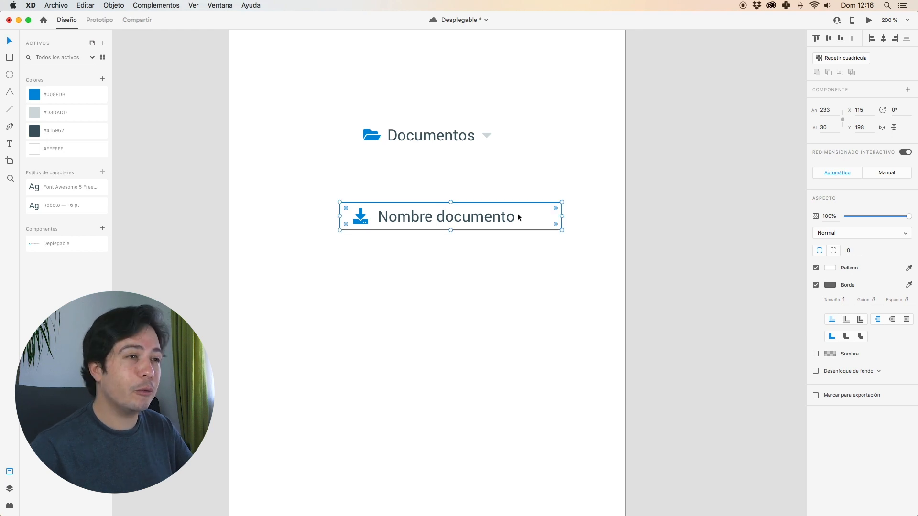
# Step: Shift the download icon to X 124 and the "Nombre documento" text to X 150 inside the rectangle
pyautogui.doubleClick(409, 214)
pyautogui.click(371, 218)
pyautogui.click(361, 217)
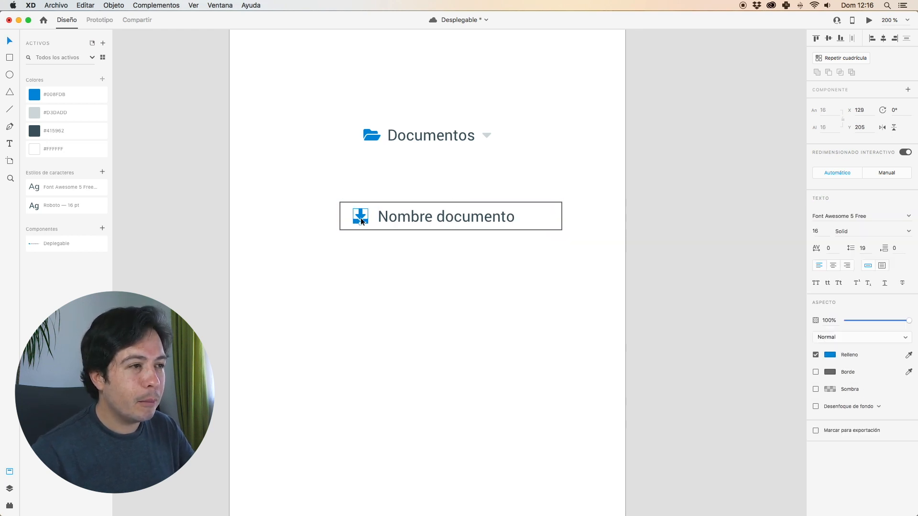
pyautogui.moveTo(362, 218); pyautogui.dragTo(357, 218)
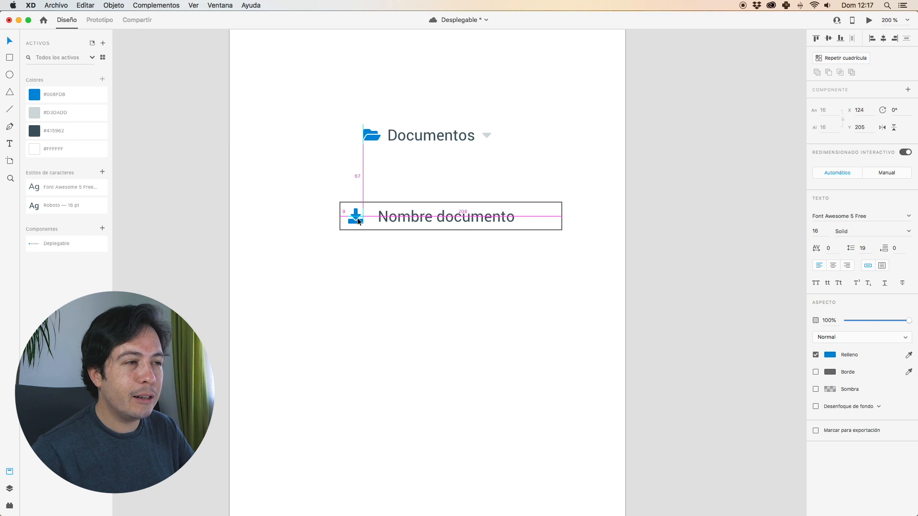
pyautogui.moveTo(402, 216); pyautogui.dragTo(397, 215)
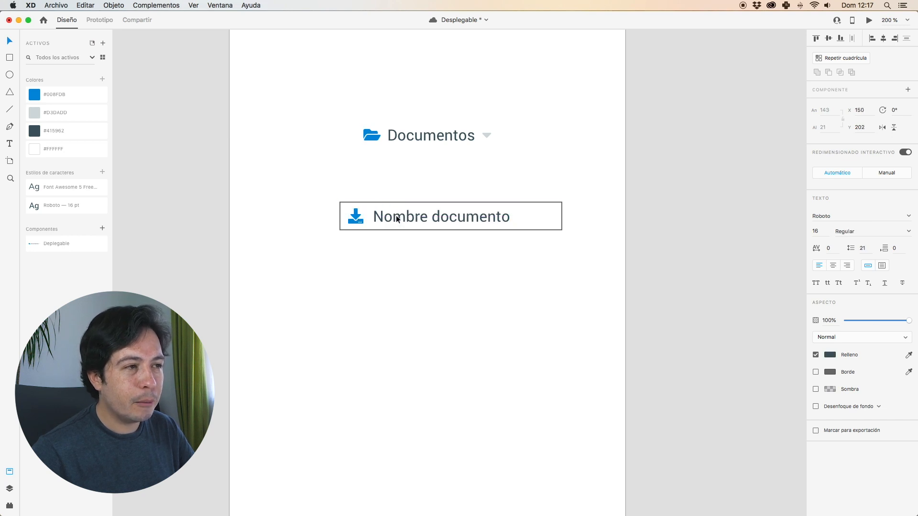
# Step: Convert "Nombre documento" to a fixed-size text box about 192 wide and vertically centre the row's elements on each other
pyautogui.click(882, 267)
pyautogui.moveTo(510, 216); pyautogui.dragTo(540, 217)
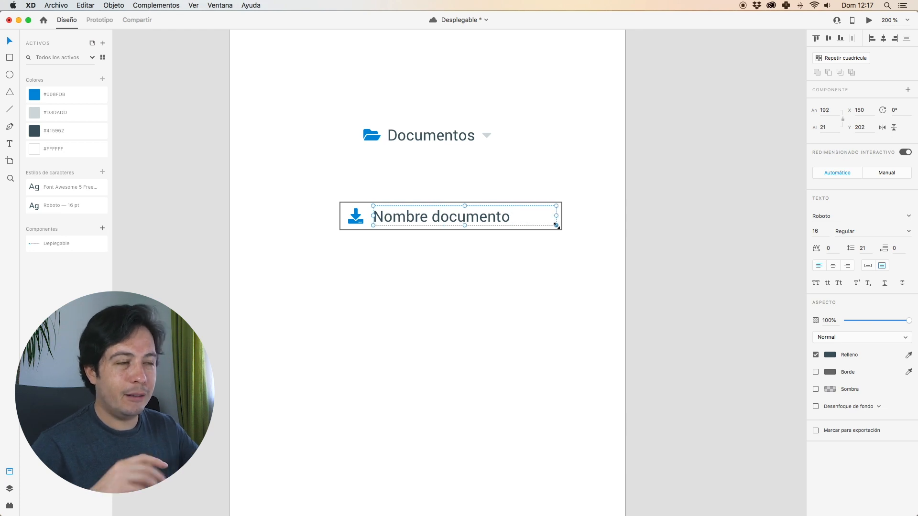
pyautogui.moveTo(446, 258); pyautogui.dragTo(349, 195)
pyautogui.click(829, 40)
pyautogui.click(469, 162)
pyautogui.moveTo(297, 190); pyautogui.dragTo(578, 261)
pyautogui.click(606, 267)
# Step: Remove the rectangle's border and turn the rectangle, download icon and "Nombre documento" text into one component
pyautogui.click(520, 207)
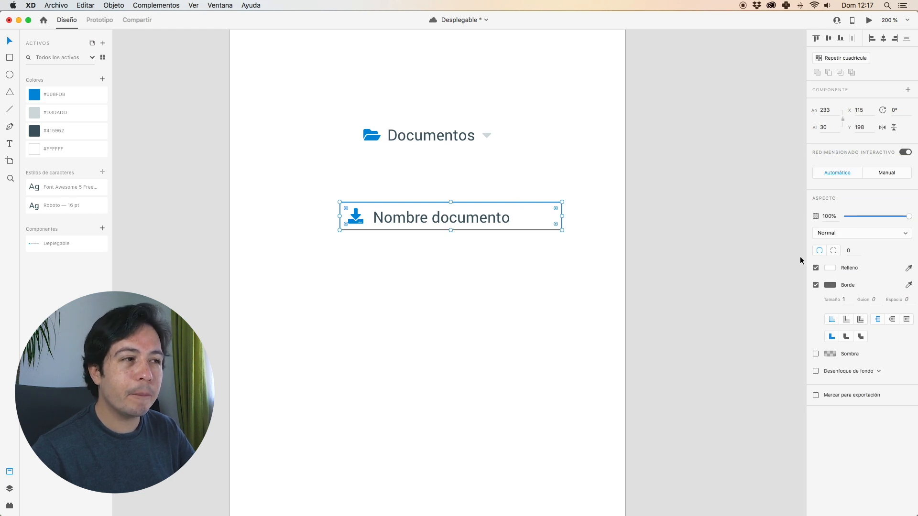
pyautogui.click(816, 285)
pyautogui.moveTo(595, 269); pyautogui.dragTo(305, 178)
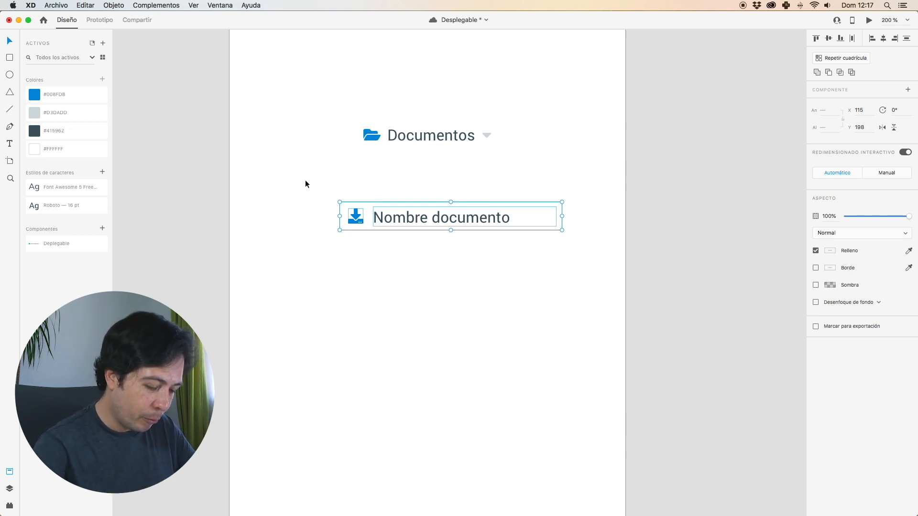
pyautogui.press('super+k')
# Step: Move the document row component down to X 80, Y 260 and the Documentos header slightly up, and save
pyautogui.moveTo(393, 217); pyautogui.dragTo(381, 277)
pyautogui.click(394, 214)
pyautogui.click(416, 123)
pyautogui.moveTo(402, 136); pyautogui.dragTo(407, 128)
pyautogui.moveTo(420, 270); pyautogui.dragTo(396, 282)
pyautogui.click(395, 192)
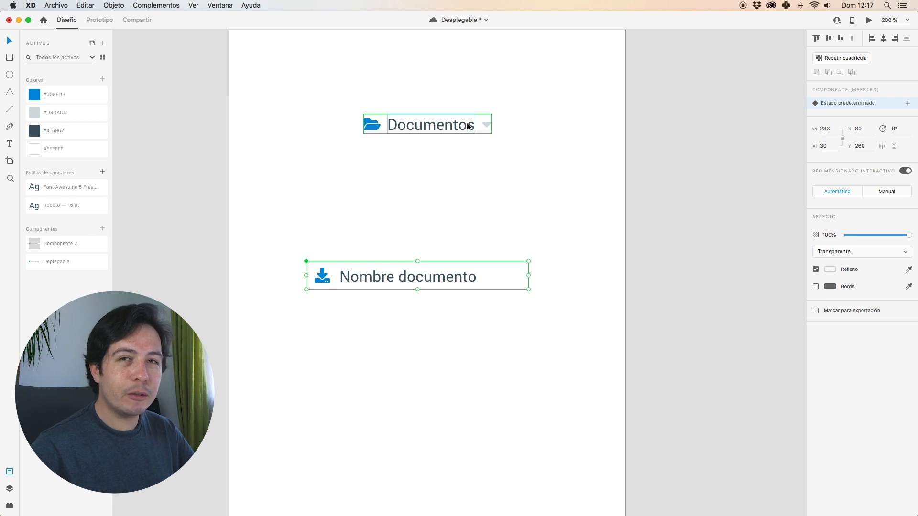
pyautogui.press('super+s')
pyautogui.click(387, 231)
pyautogui.moveTo(387, 273); pyautogui.dragTo(385, 334)
pyautogui.moveTo(385, 333); pyautogui.dragTo(377, 363)
pyautogui.moveTo(579, 415); pyautogui.dragTo(421, 305)
pyautogui.press('Delete')
# Step: Move the document row component to X 109, Y 223 and add a mouse-over state named Hover to it
pyautogui.click(441, 277)
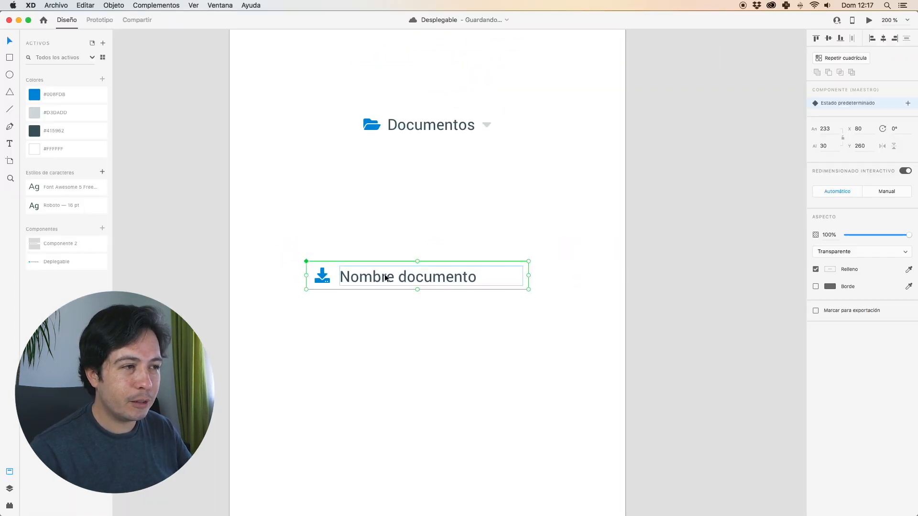
pyautogui.moveTo(369, 258); pyautogui.dragTo(415, 199)
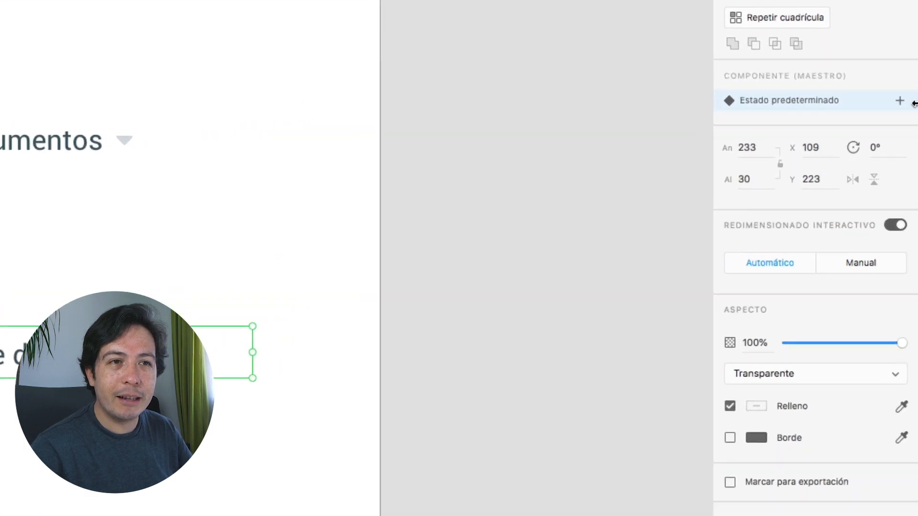
pyautogui.click(897, 103)
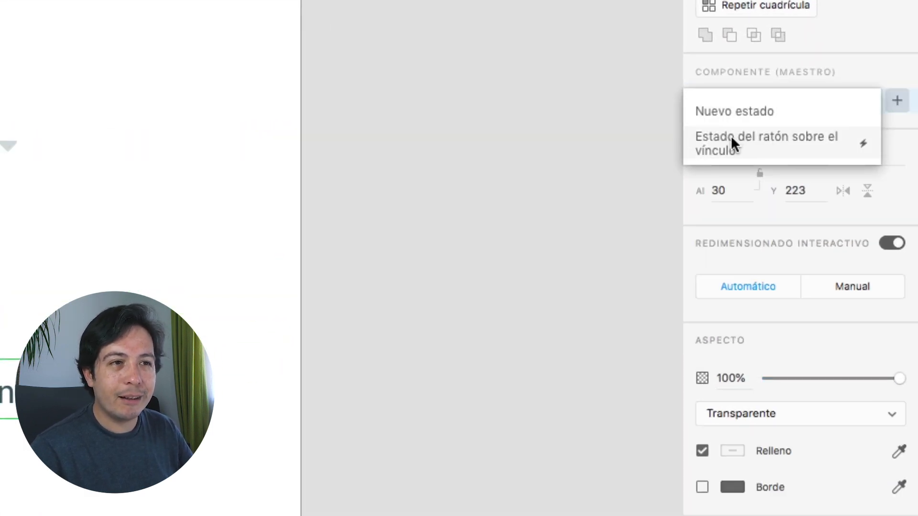
pyautogui.click(799, 146)
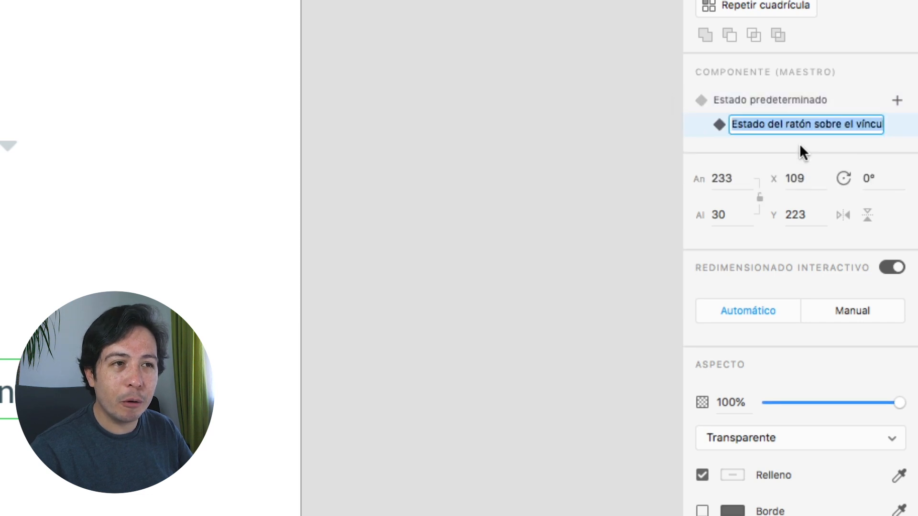
pyautogui.write('H')
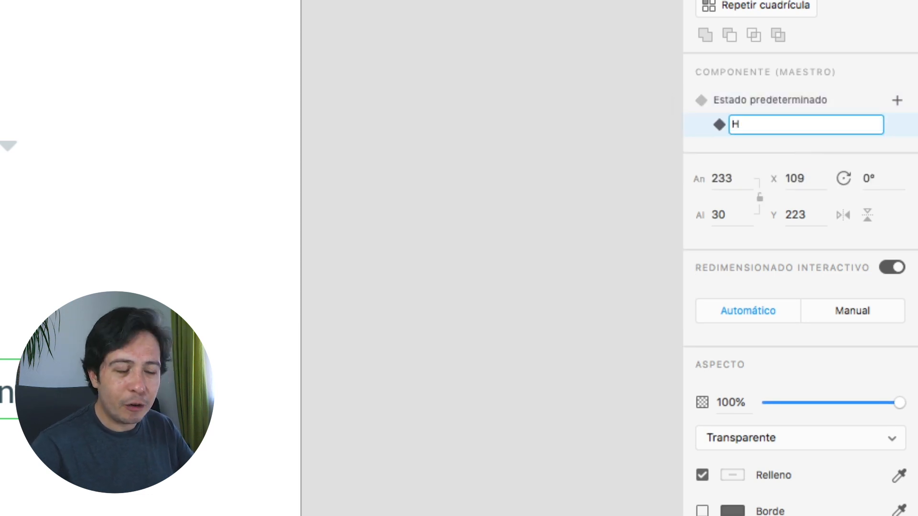
pyautogui.write('over')
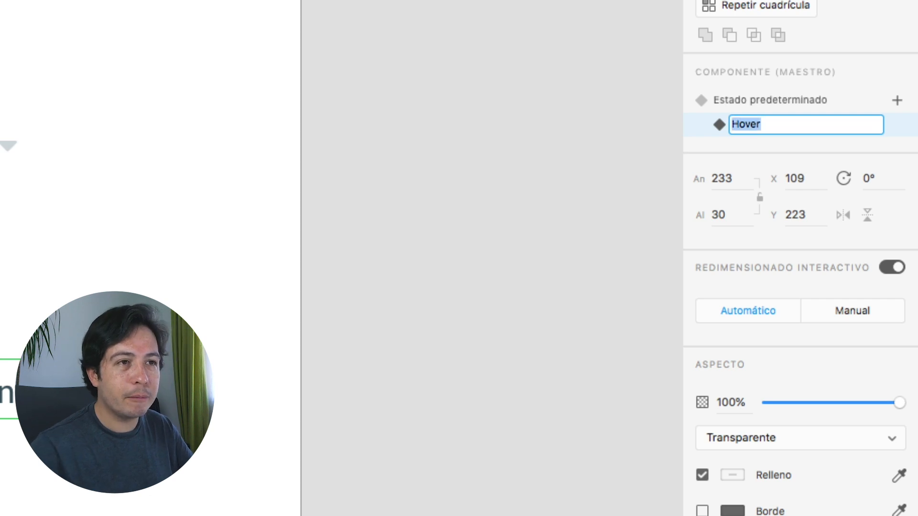
pyautogui.press('Return')
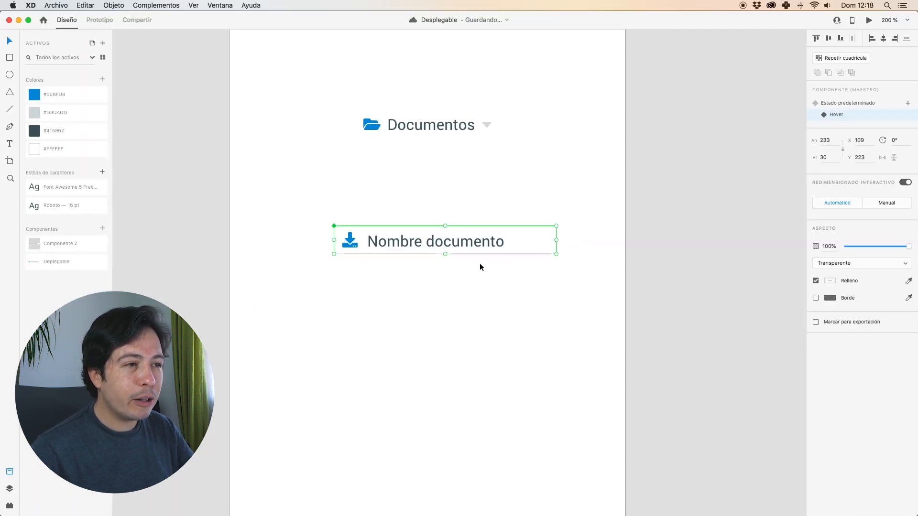
# Step: Fill the background rectangle of the document row's Hover state with the saved light grey
pyautogui.scroll(-3, 533, 254)
pyautogui.scroll(3, 536, 229)
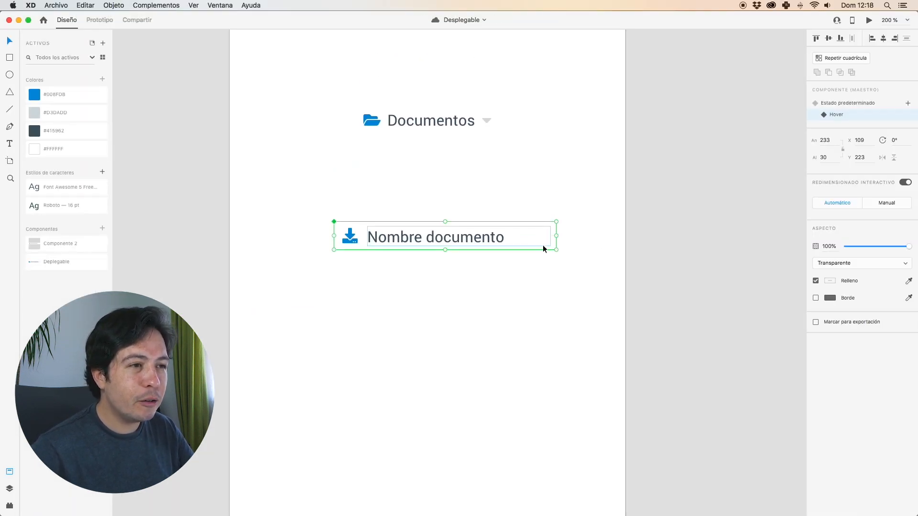
pyautogui.click(541, 249)
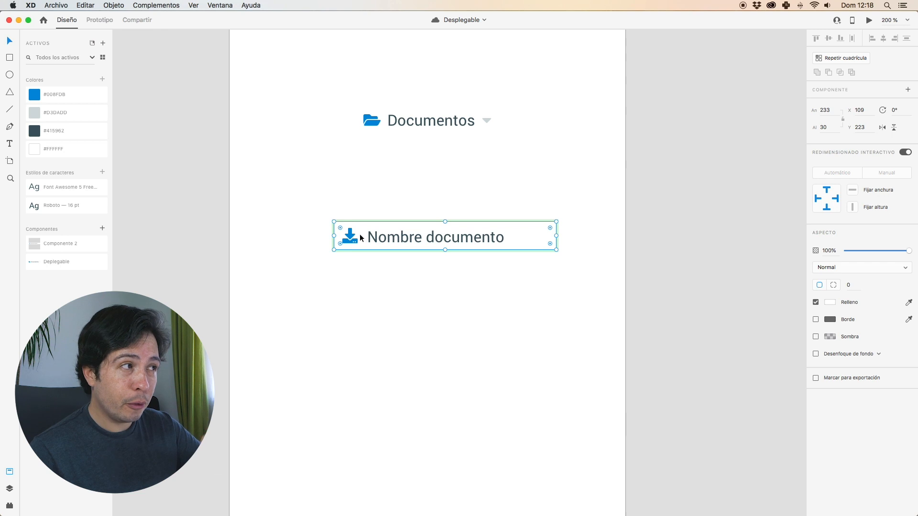
pyautogui.click(62, 116)
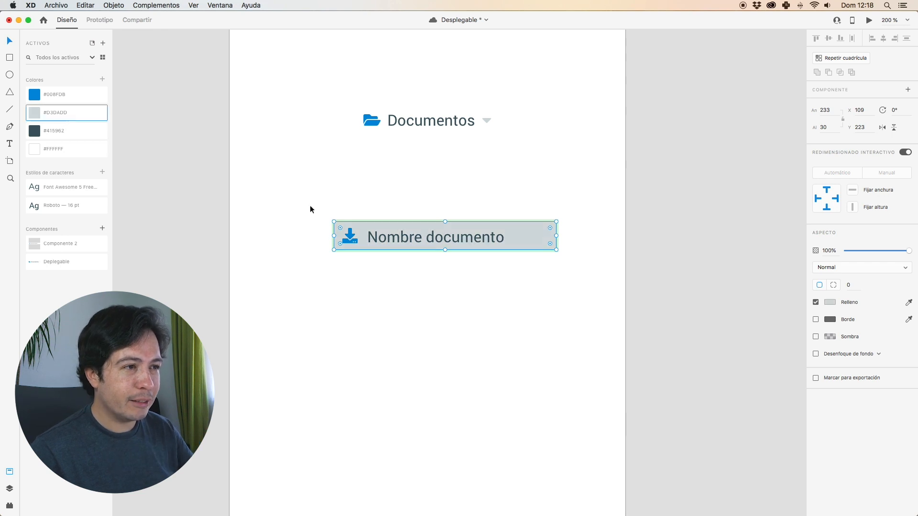
pyautogui.click(275, 206)
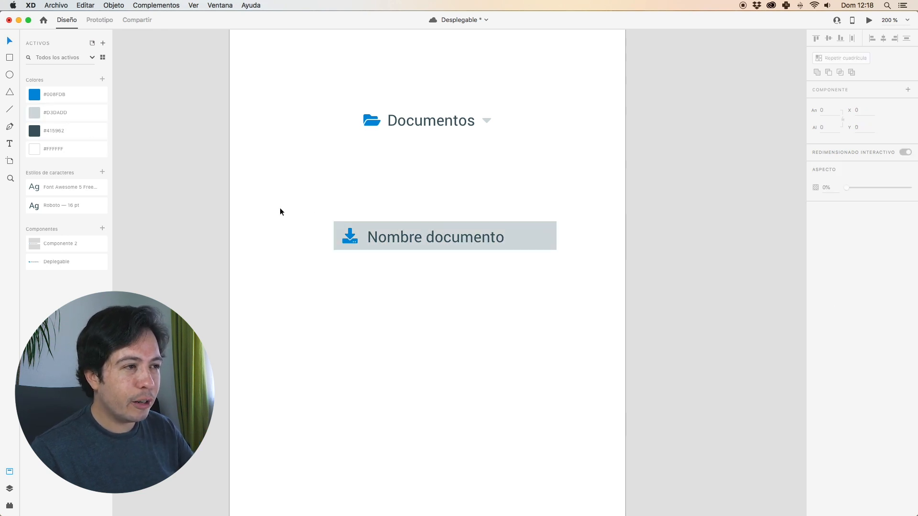
# Step: Set the fill of the Hover state's background rectangle to the very light grey #EDF1F2
pyautogui.doubleClick(337, 223)
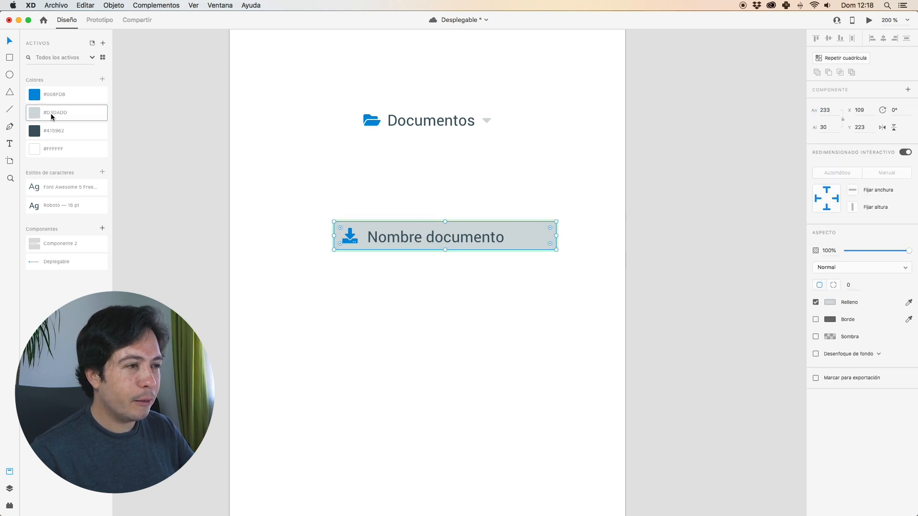
pyautogui.click(833, 300)
pyautogui.moveTo(718, 263); pyautogui.dragTo(717, 258)
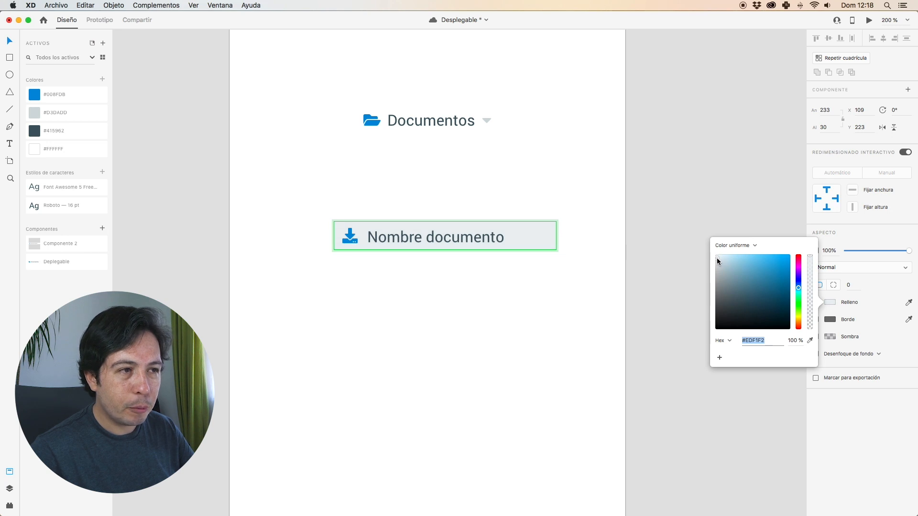
pyautogui.click(636, 240)
# Step: Add the Hover background's #EDF1F2 fill to the saved colours and place it directly below the blue
pyautogui.doubleClick(549, 227)
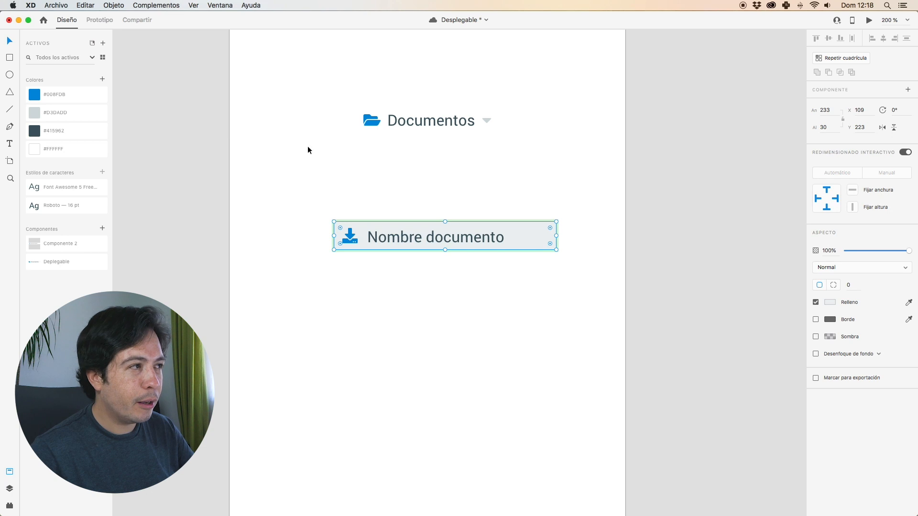
pyautogui.click(102, 78)
pyautogui.click(155, 138)
pyautogui.moveTo(70, 94); pyautogui.dragTo(68, 127)
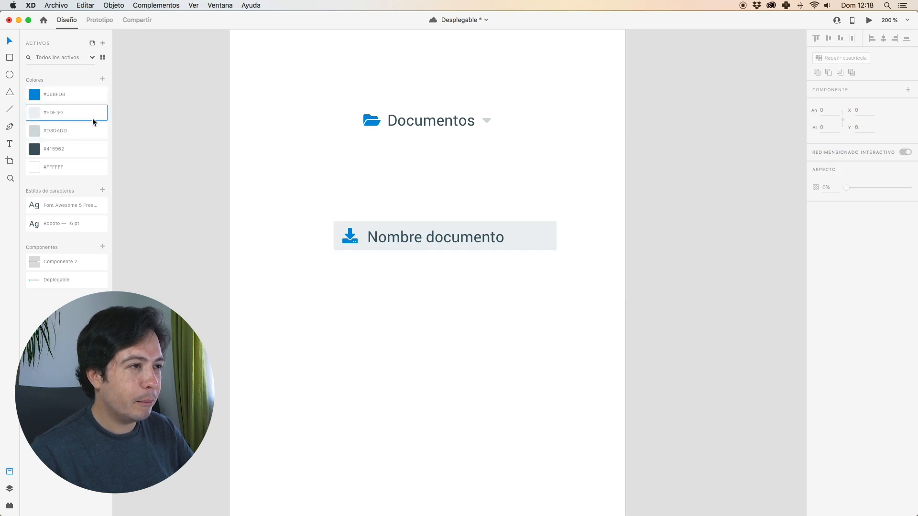
# Step: Return the document row component to its default state, comparing it with the Hover state
pyautogui.click(512, 231)
pyautogui.click(571, 193)
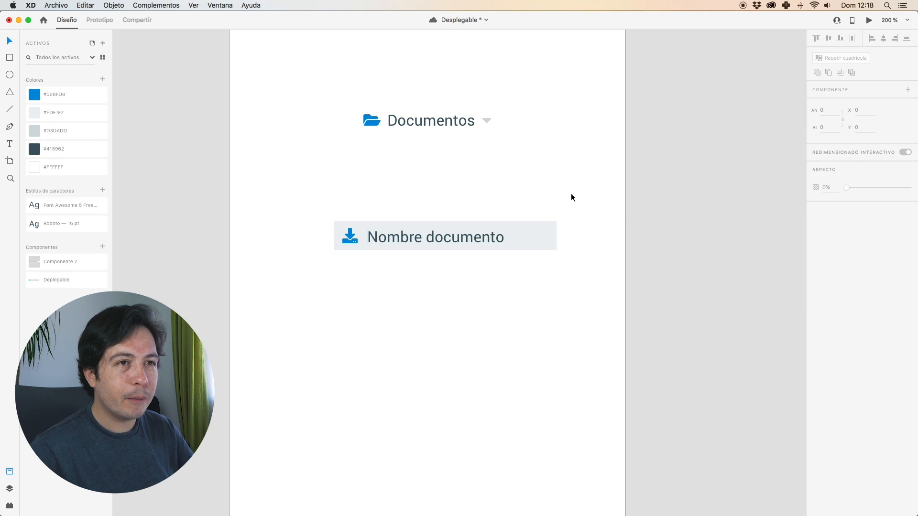
pyautogui.click(550, 233)
pyautogui.click(841, 104)
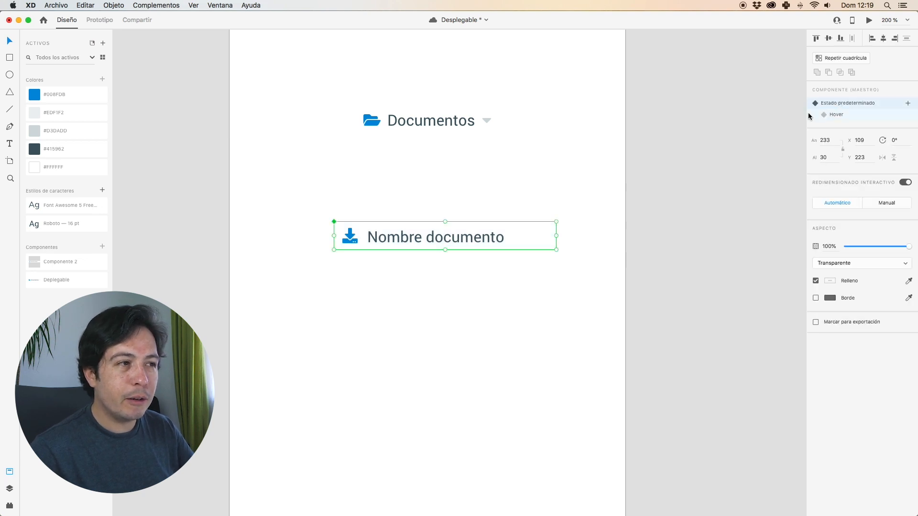
pyautogui.click(620, 209)
pyautogui.click(514, 242)
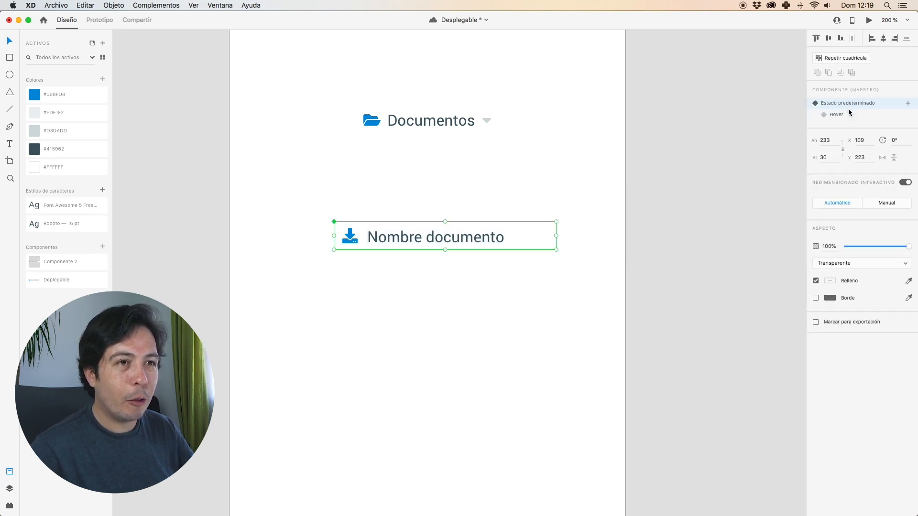
pyautogui.click(845, 115)
pyautogui.click(850, 103)
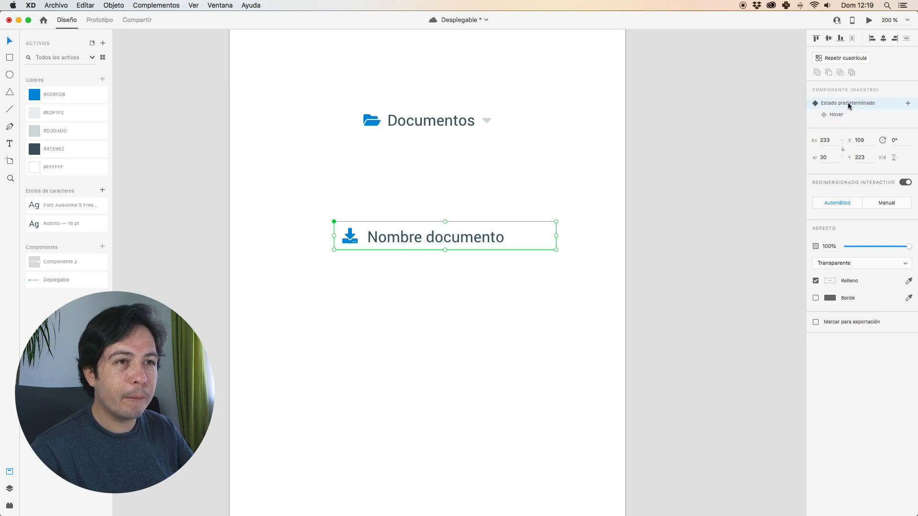
pyautogui.click(446, 196)
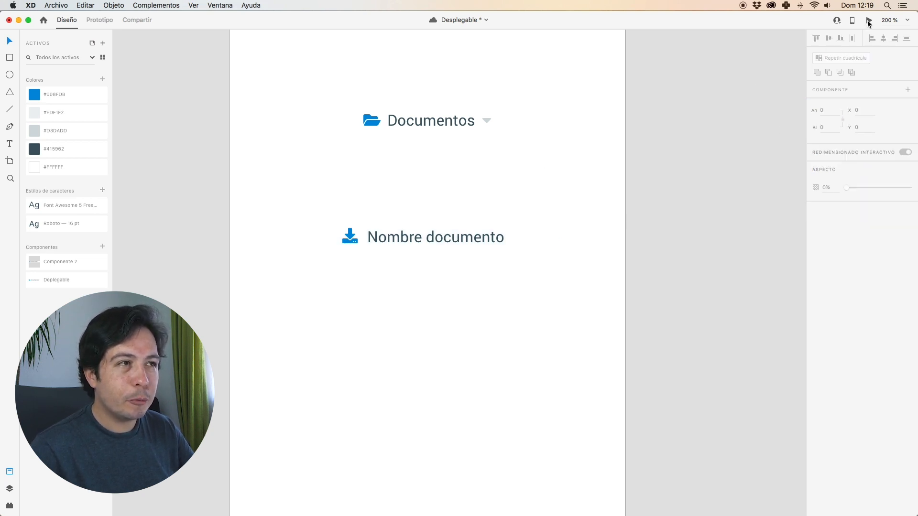
# Step: Preview the artboard to test the document row's Hover state, and close the preview
pyautogui.click(869, 21)
pyautogui.moveTo(322, 73); pyautogui.dragTo(421, 68)
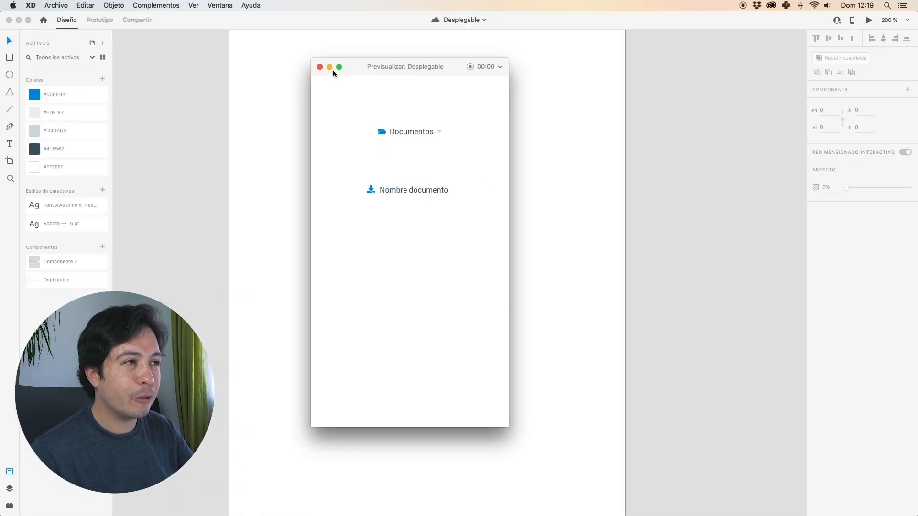
pyautogui.click(320, 68)
# Step: Add another new state named Active to the document row component
pyautogui.click(496, 237)
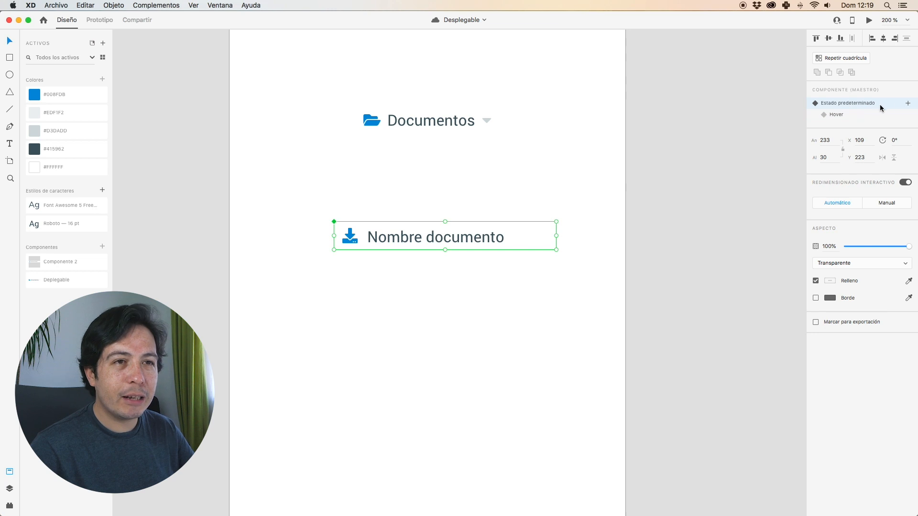
pyautogui.click(908, 104)
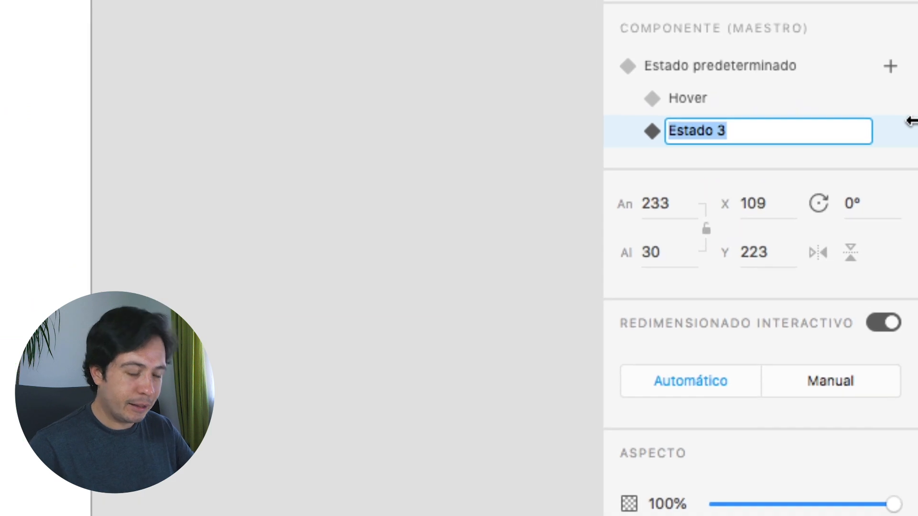
pyautogui.write('Act')
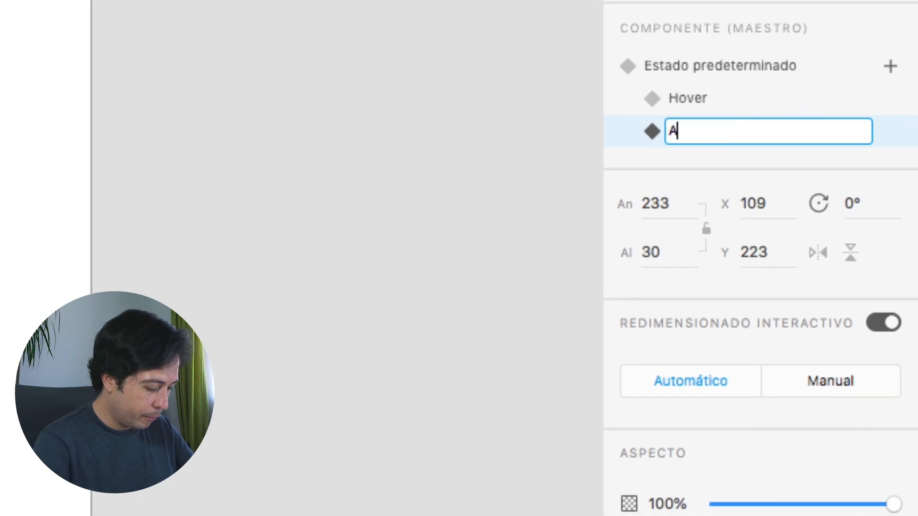
pyautogui.write('ive')
pyautogui.press('Return')
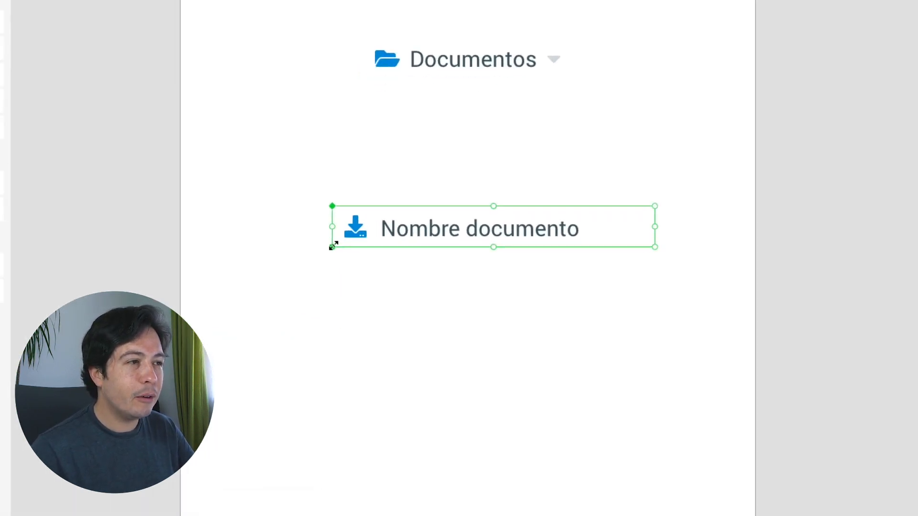
# Step: In the Active state, fill the document row's background with the saved blue and its download icon and text with white #FFFFFF
pyautogui.doubleClick(334, 211)
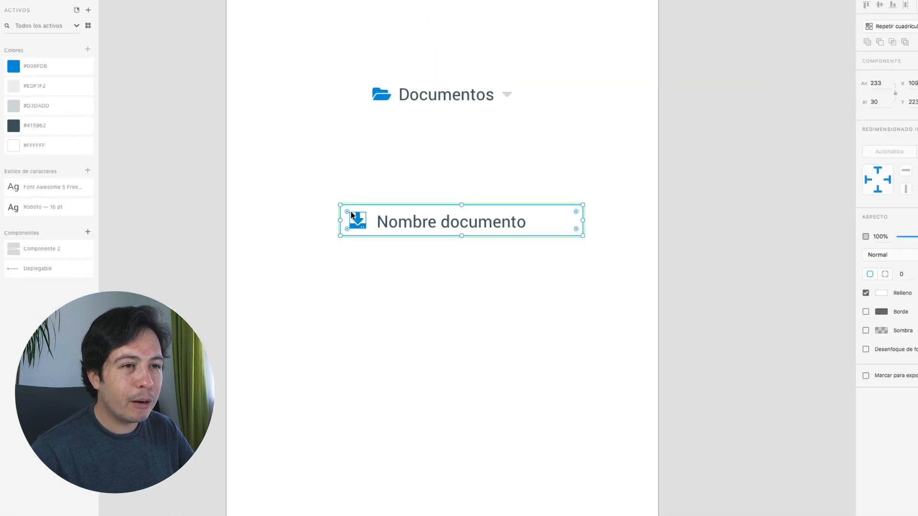
pyautogui.click(59, 66)
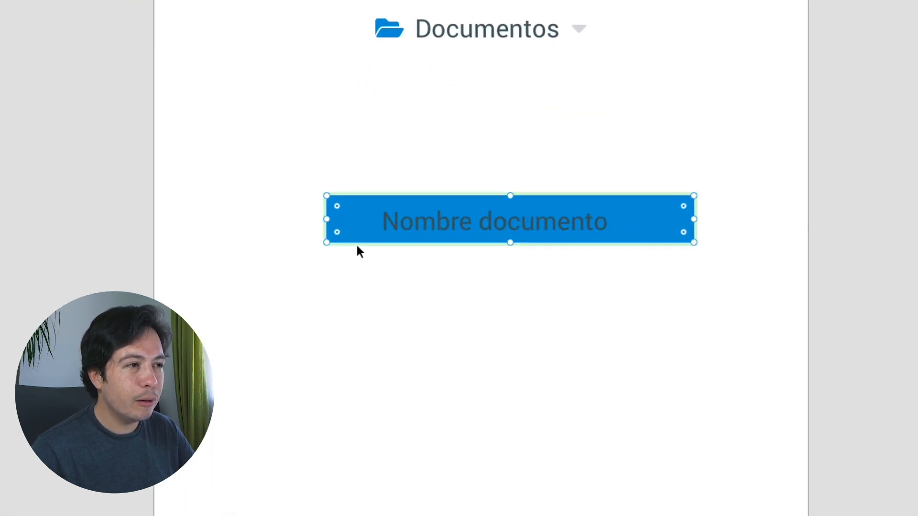
pyautogui.doubleClick(379, 240)
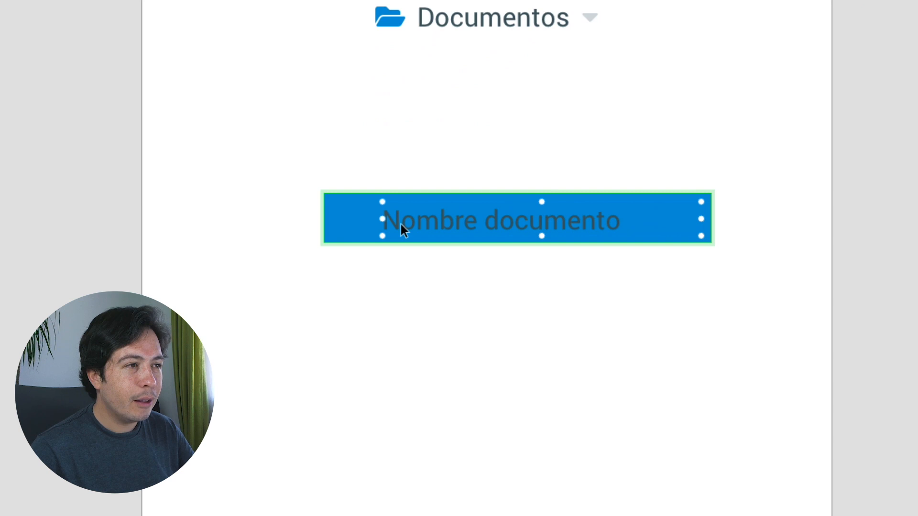
pyautogui.moveTo(350, 220); pyautogui.dragTo(344, 218)
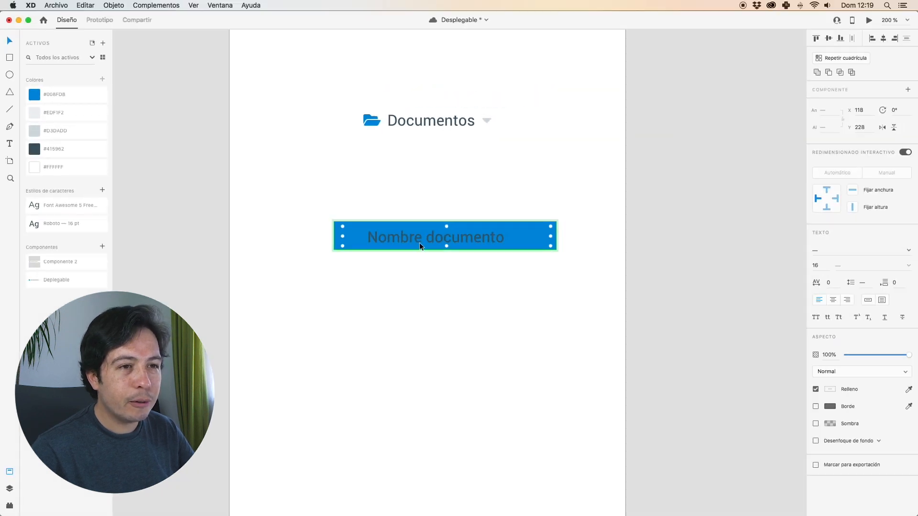
pyautogui.click(830, 392)
pyautogui.moveTo(755, 364); pyautogui.dragTo(673, 297)
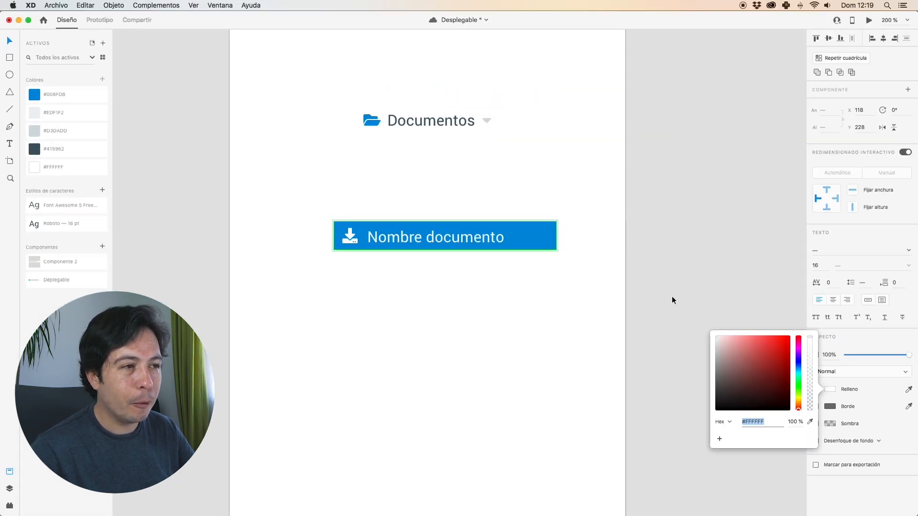
pyautogui.click(722, 239)
pyautogui.click(493, 233)
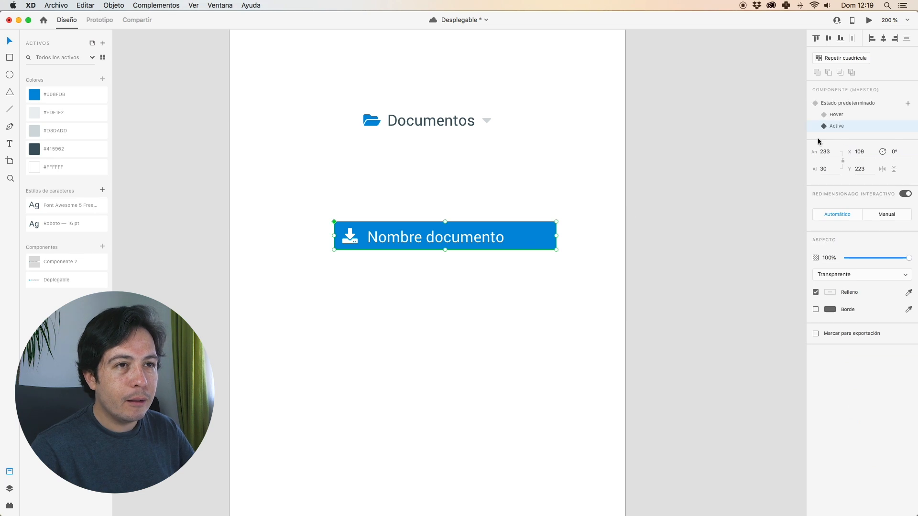
# Step: Return the document row component to its default state, preview the artboard to test the row, and close the preview
pyautogui.click(826, 102)
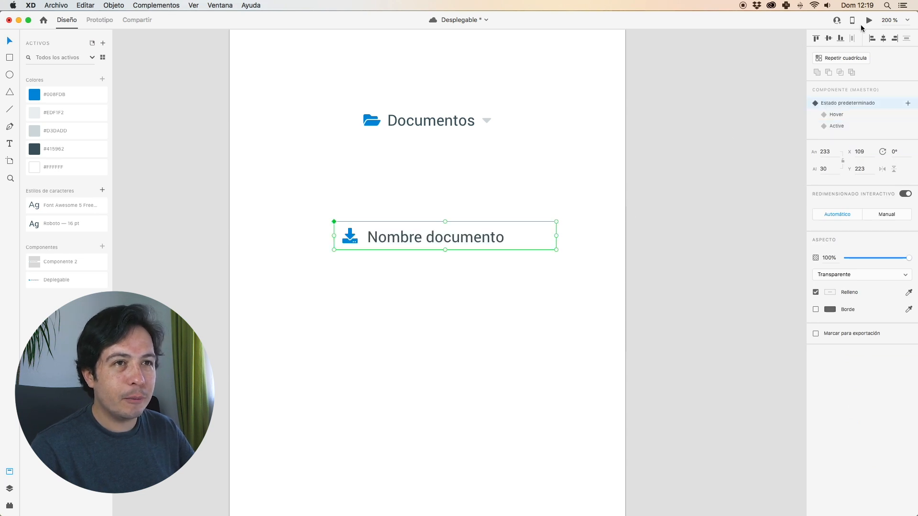
pyautogui.click(869, 20)
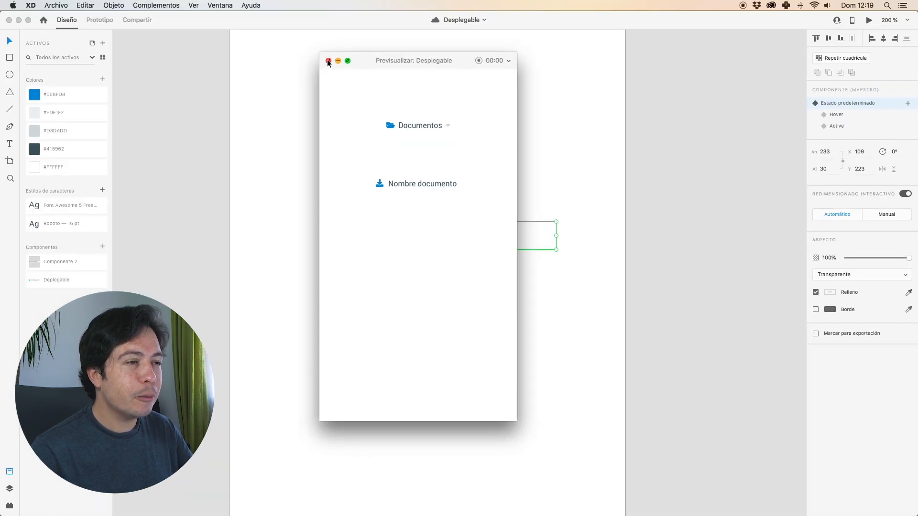
pyautogui.click(328, 61)
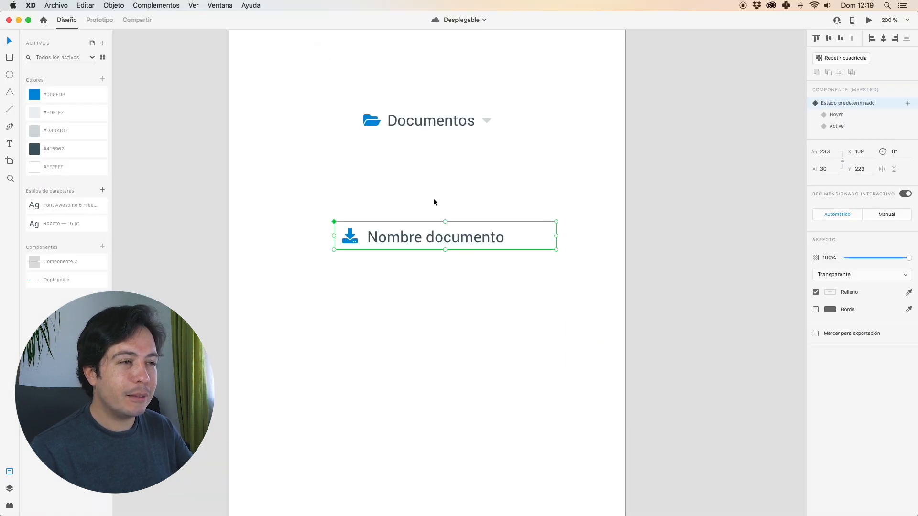
# Step: In Prototype mode, add a second interaction to the row's default state, with trigger Tocar, action Animación automática and destination Active
pyautogui.click(594, 248)
pyautogui.click(475, 227)
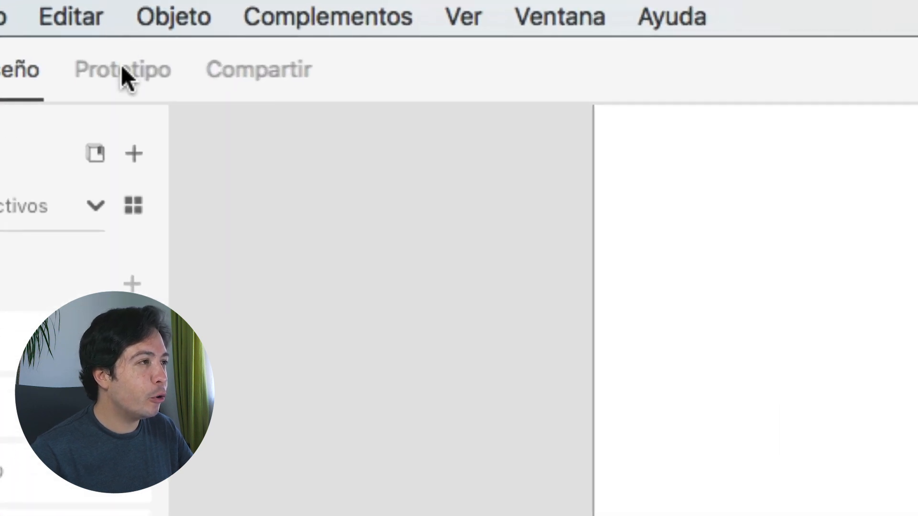
pyautogui.click(99, 19)
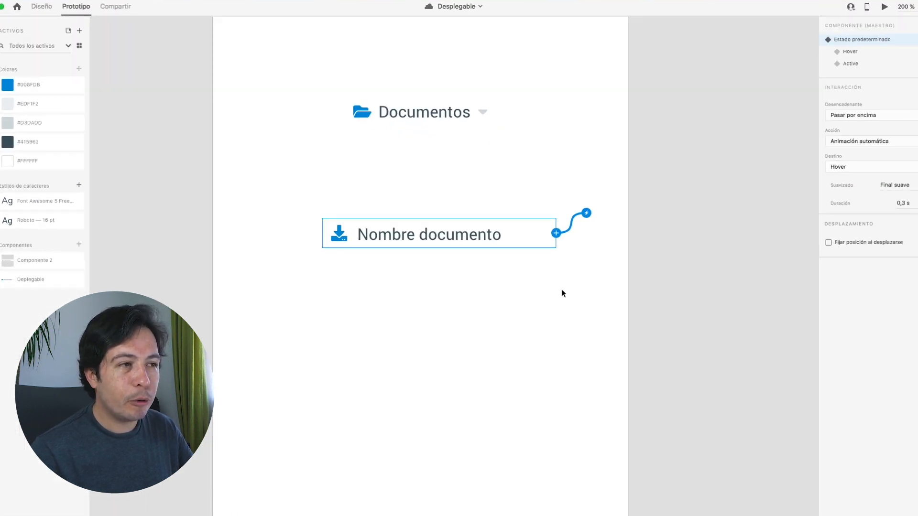
pyautogui.click(711, 370)
pyautogui.click(445, 224)
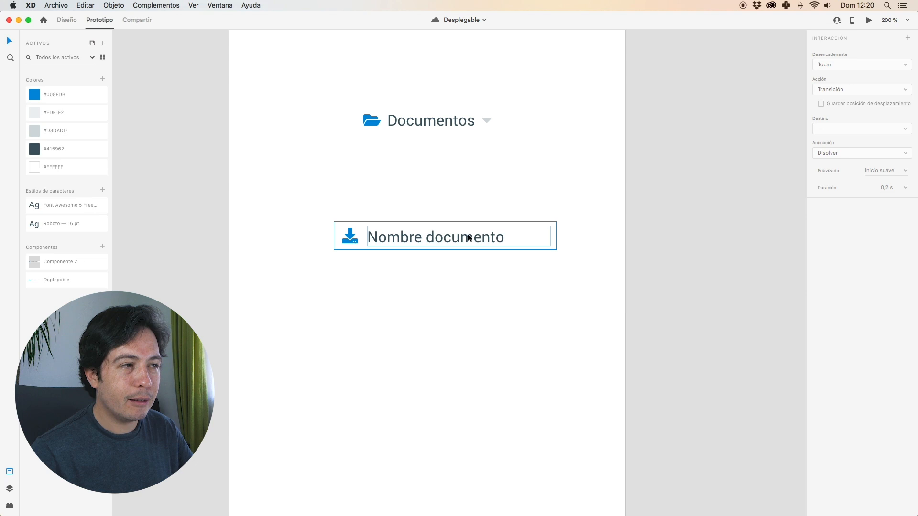
pyautogui.scroll(1, 491, 228)
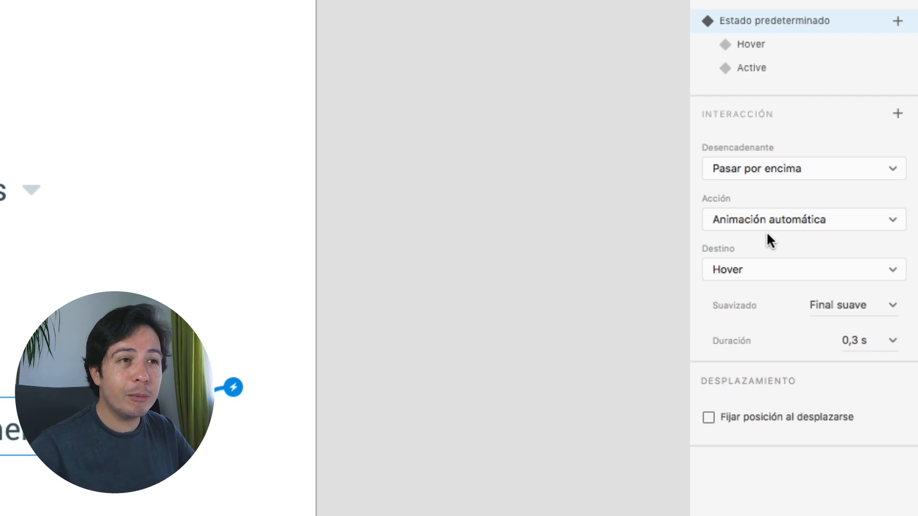
pyautogui.click(898, 114)
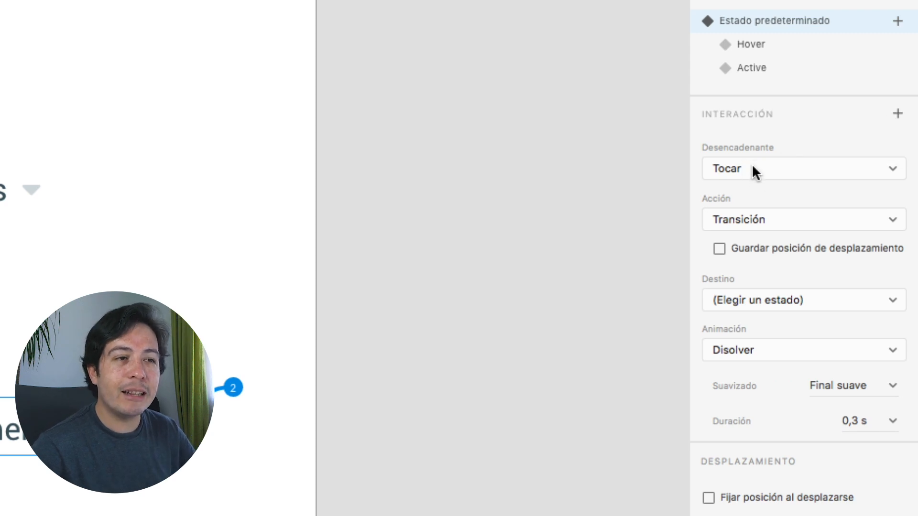
pyautogui.click(786, 299)
pyautogui.click(776, 343)
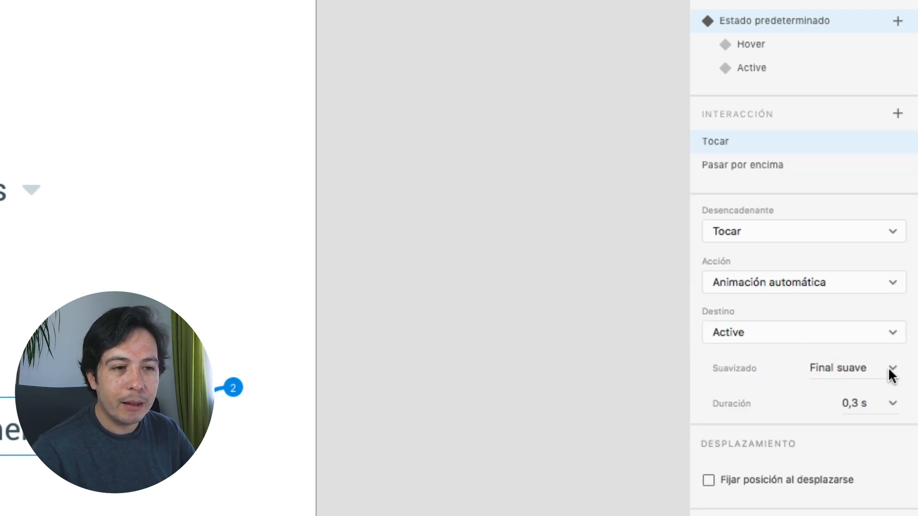
# Step: Set the easing of the default state's Tocar interaction to Ninguno
pyautogui.click(890, 368)
pyautogui.click(890, 367)
pyautogui.click(889, 369)
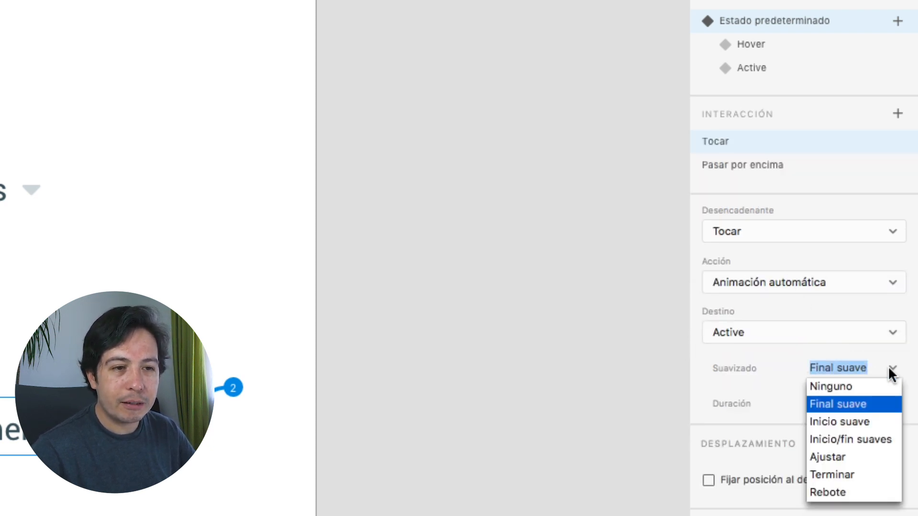
pyautogui.click(874, 386)
# Step: Try a duration of 0,2 s for the default state's Tocar interaction
pyautogui.click(889, 405)
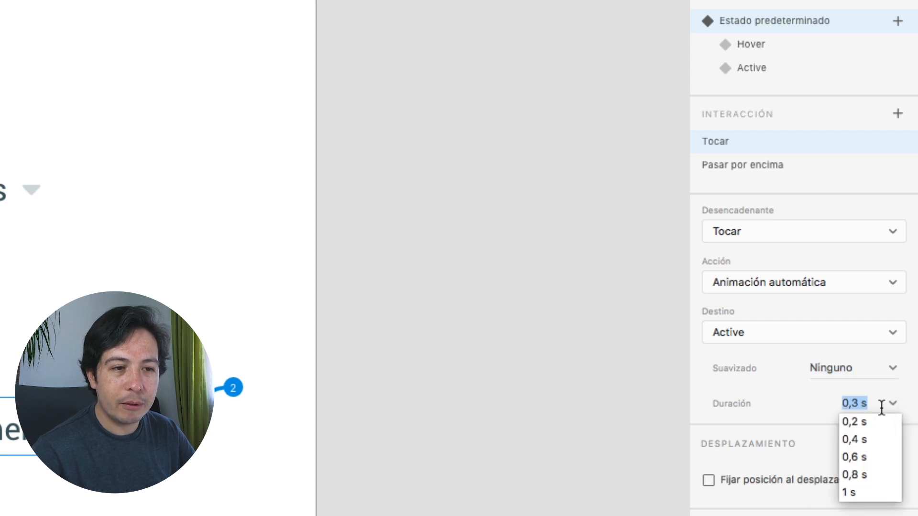
pyautogui.press('Up')
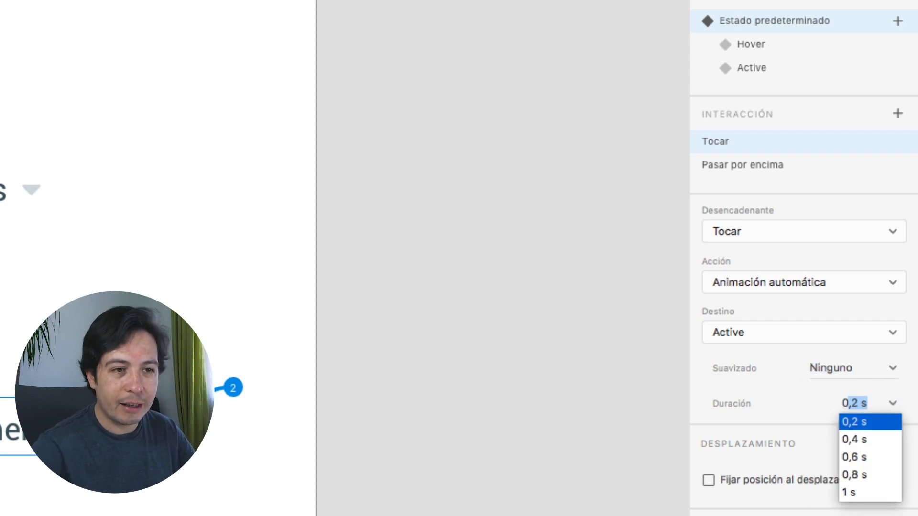
pyautogui.press('Return')
pyautogui.moveTo(862, 403); pyautogui.dragTo(846, 400)
pyautogui.press('BackSpace')
pyautogui.write('0,2')
pyautogui.press('Return')
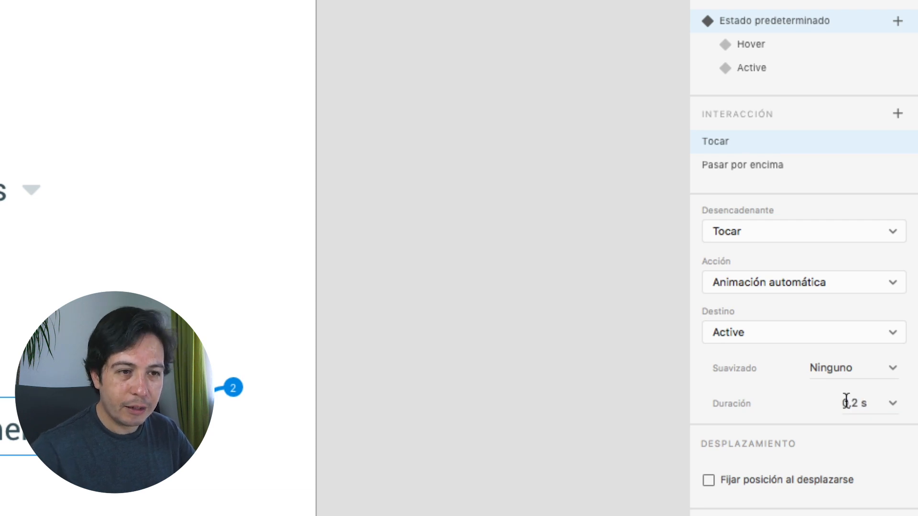
# Step: Set the duration of the default state's Tocar interaction to 0 s
pyautogui.doubleClick(851, 403)
pyautogui.write('0')
pyautogui.press('Return')
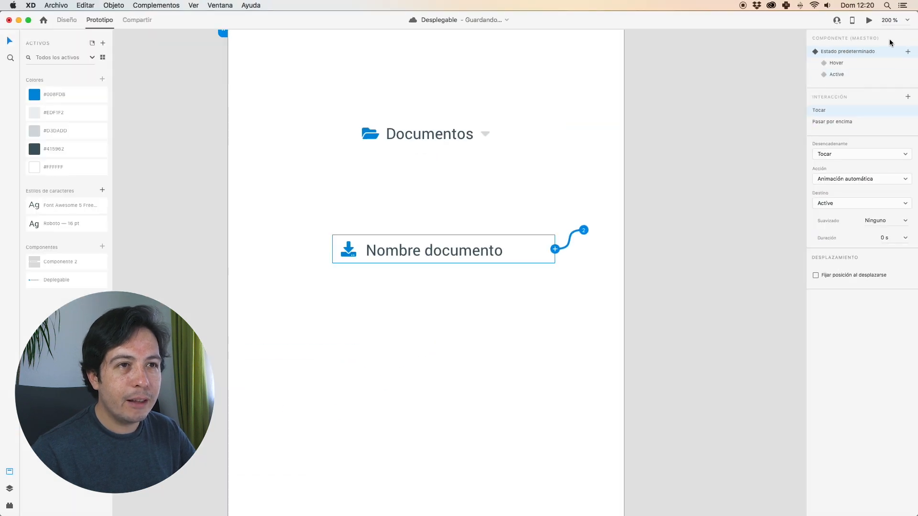
# Step: Add a Tocar interaction to the Active state that auto-animates to Estado predeterminado, and return the row component to its default state
pyautogui.click(843, 74)
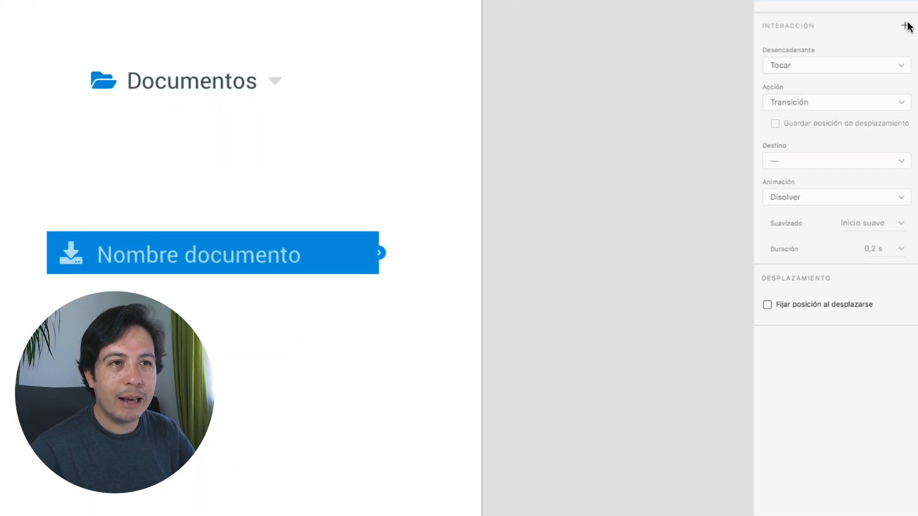
pyautogui.click(905, 26)
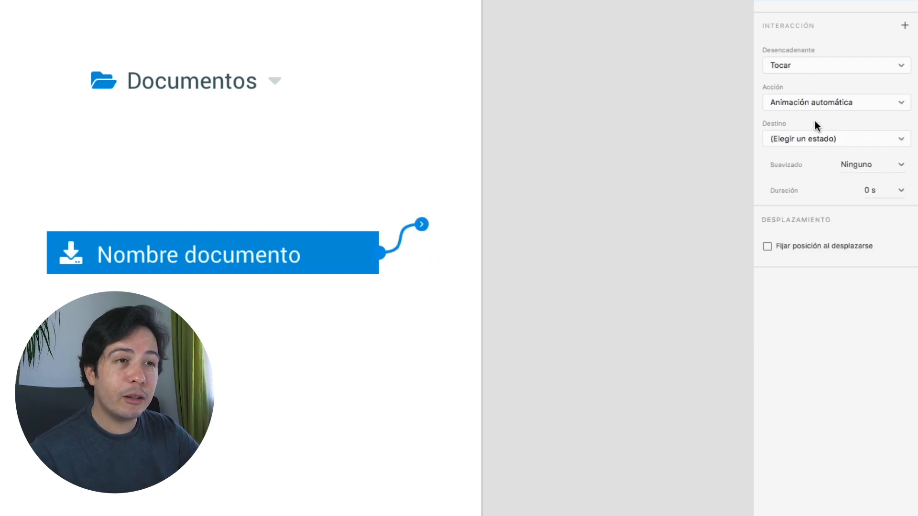
pyautogui.click(828, 139)
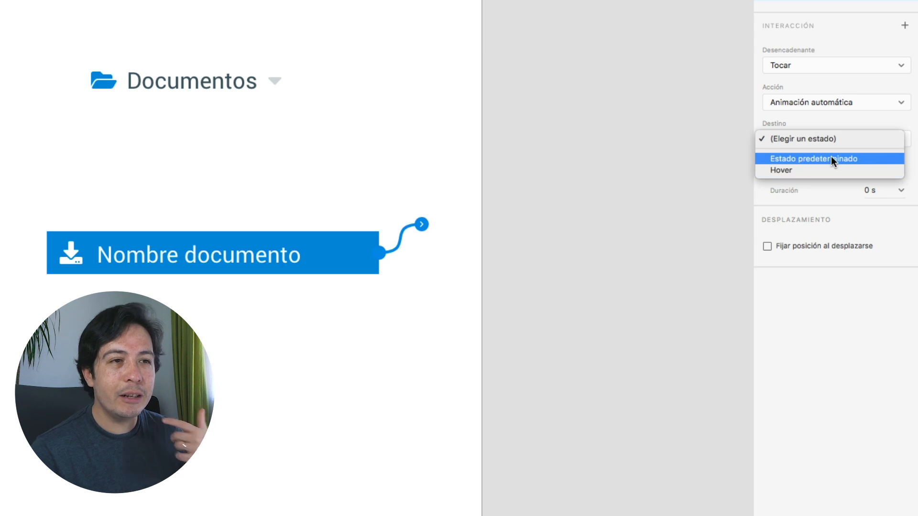
pyautogui.click(831, 159)
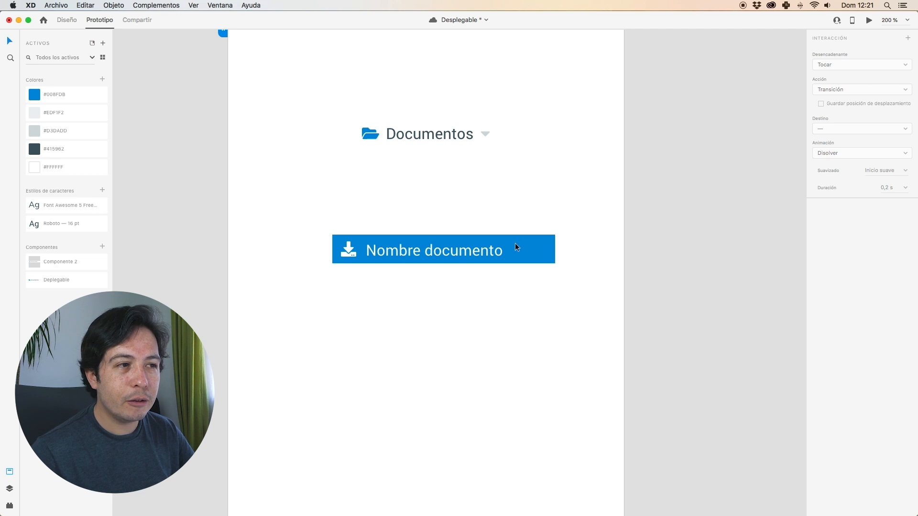
pyautogui.click(516, 247)
pyautogui.click(827, 54)
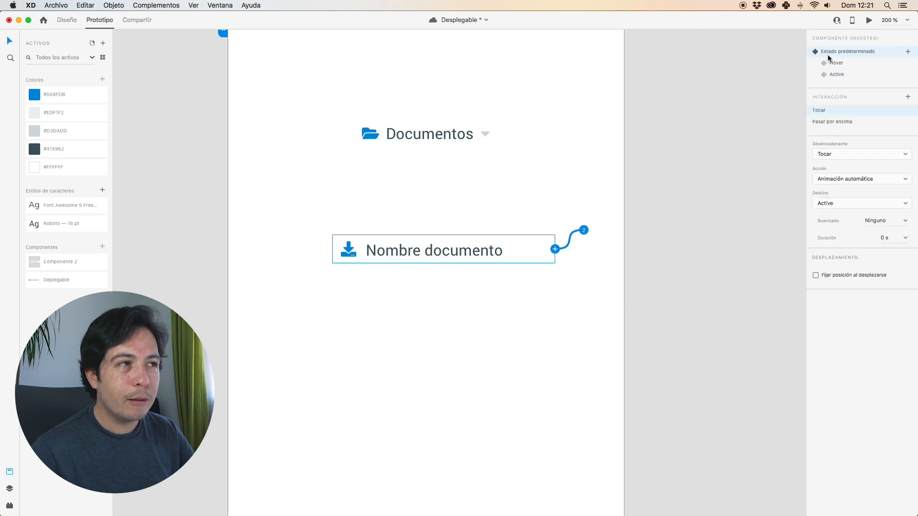
# Step: Preview the artboard, test switching the document row between its Active and other states by tapping it, and close the preview
pyautogui.click(869, 21)
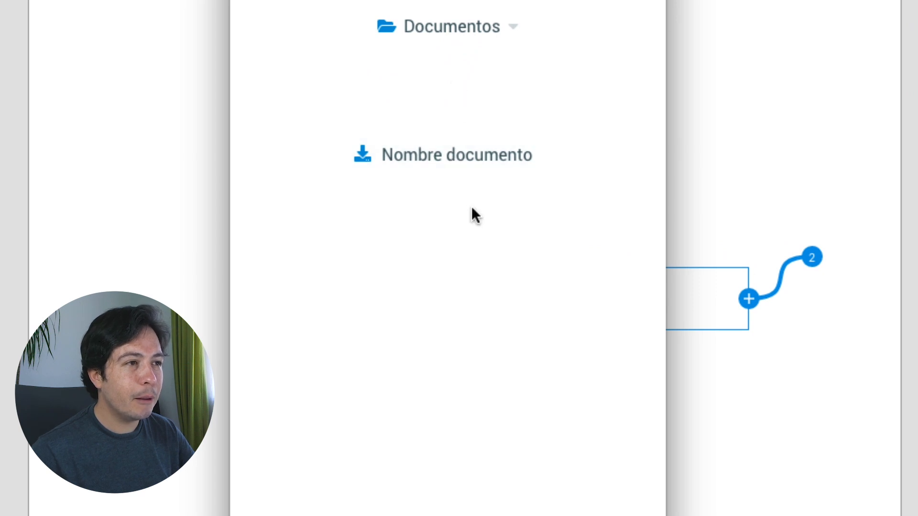
pyautogui.click(489, 165)
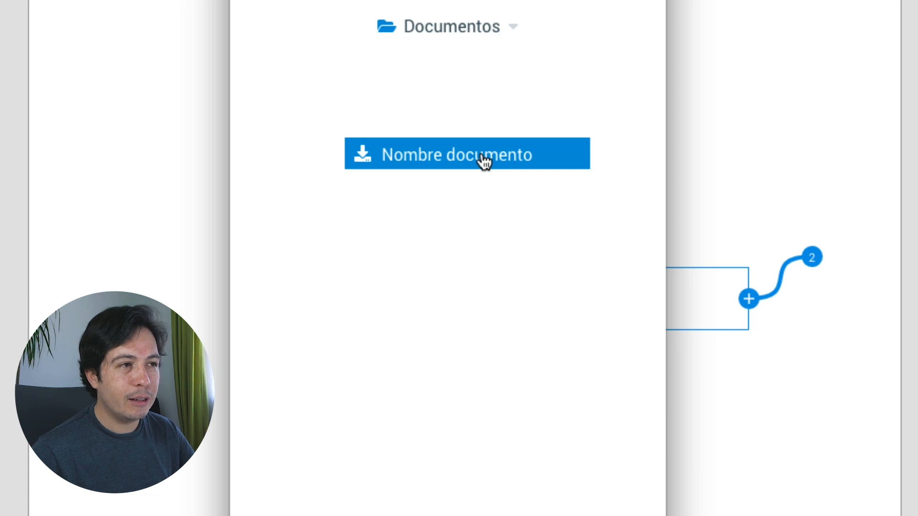
pyautogui.click(485, 227)
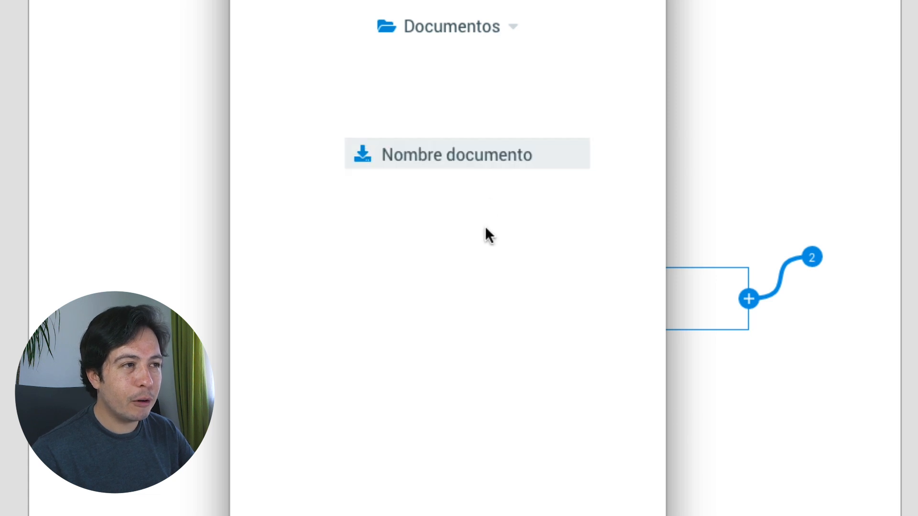
pyautogui.click(481, 153)
pyautogui.click(482, 157)
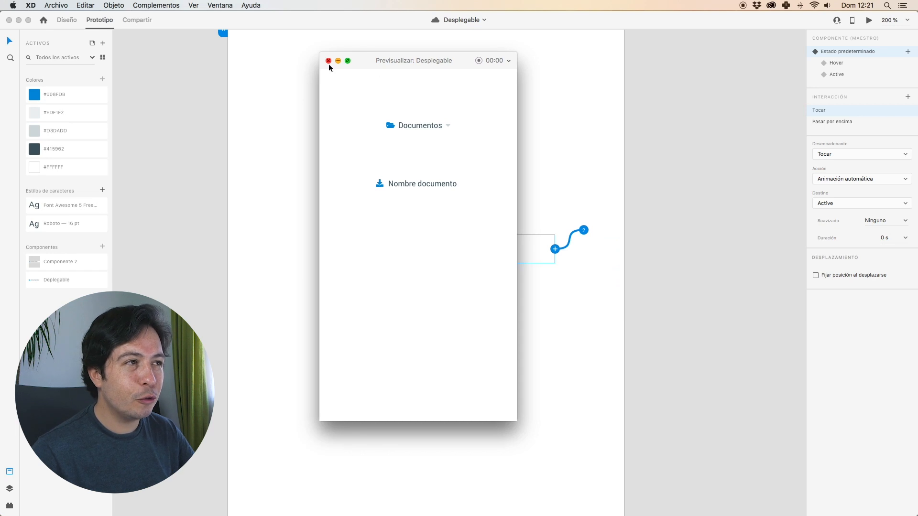
pyautogui.click(328, 61)
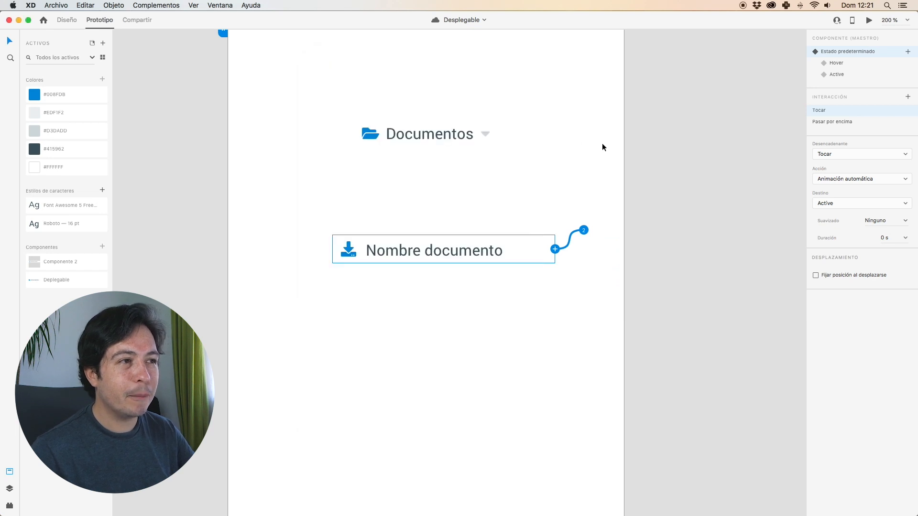
# Step: Return to Design mode and move the Nombre documento row component off the artboard, onto the empty pasteboard beside it
pyautogui.click(602, 143)
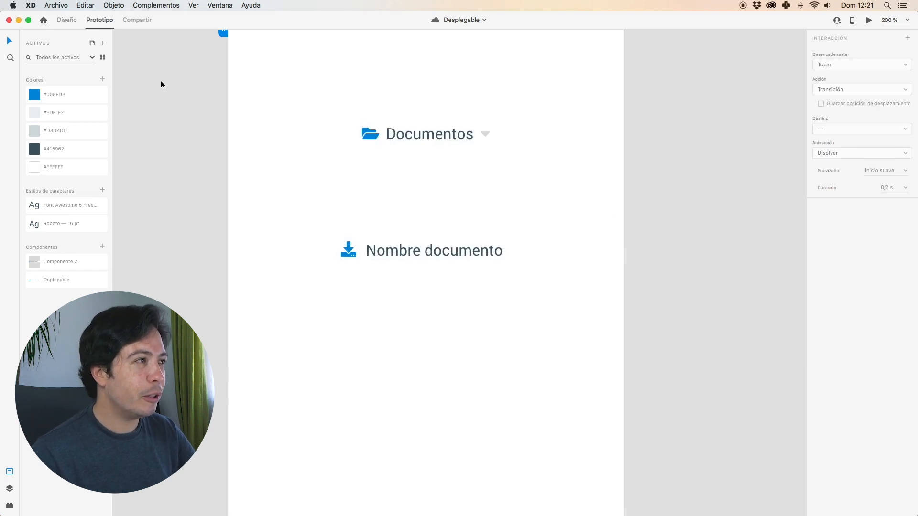
pyautogui.click(67, 21)
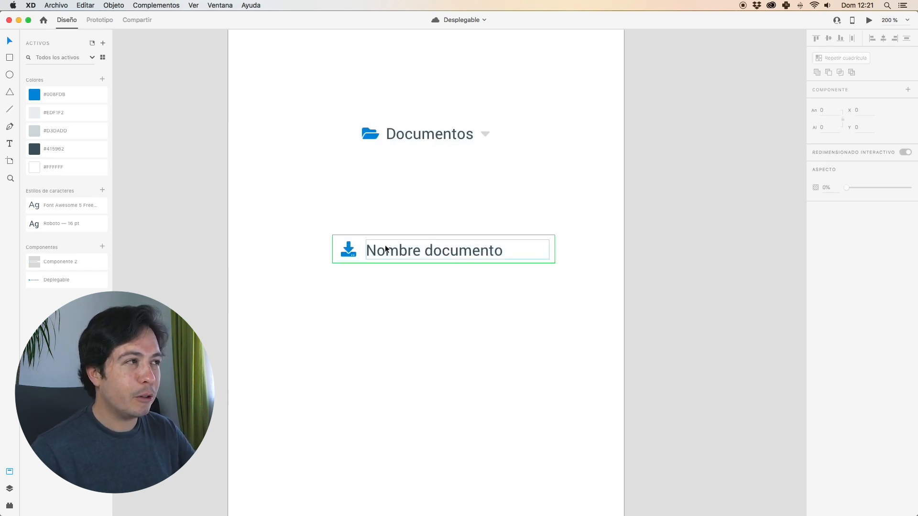
pyautogui.click(365, 250)
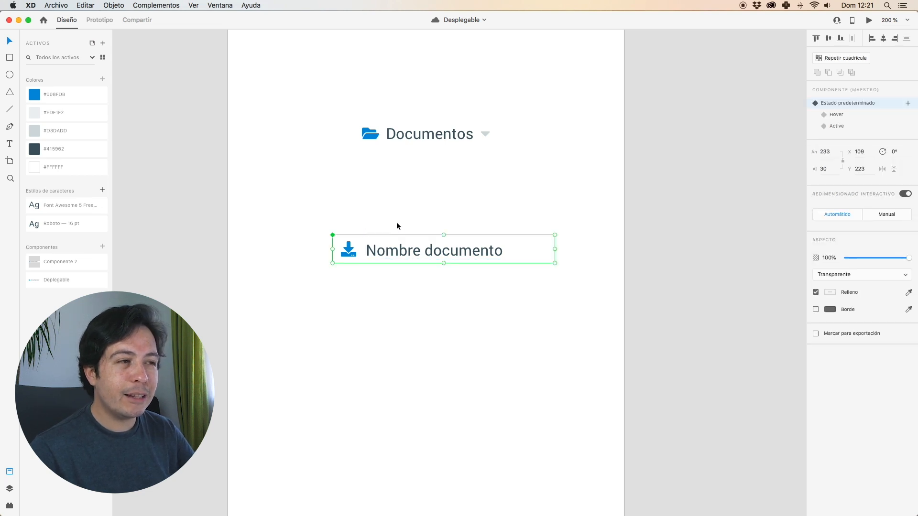
pyautogui.moveTo(372, 254); pyautogui.dragTo(724, 275)
pyautogui.moveTo(714, 215); pyautogui.dragTo(527, 254)
pyautogui.moveTo(584, 309); pyautogui.dragTo(653, 276)
pyautogui.click(639, 249)
pyautogui.moveTo(282, 235); pyautogui.dragTo(430, 249)
# Step: Add a new state named Open to the Documentos header component
pyautogui.click(378, 193)
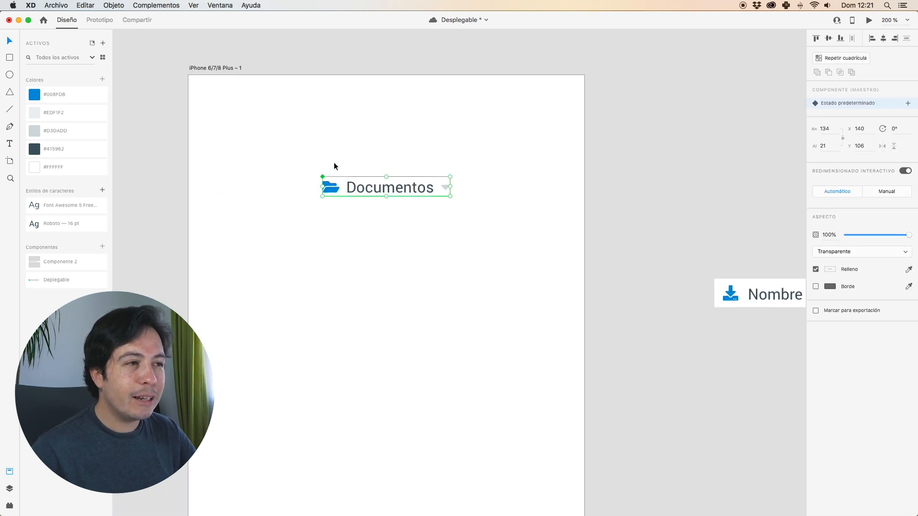
pyautogui.click(328, 157)
pyautogui.click(372, 190)
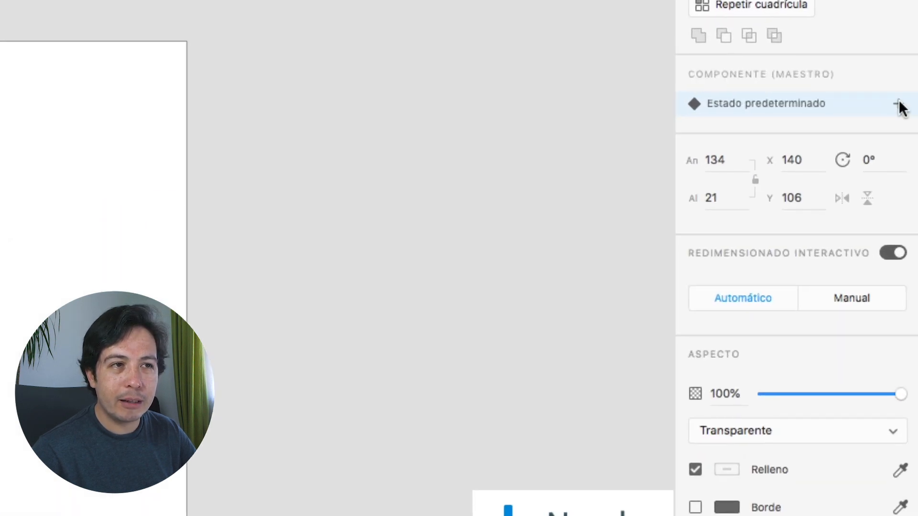
pyautogui.click(899, 105)
pyautogui.click(753, 115)
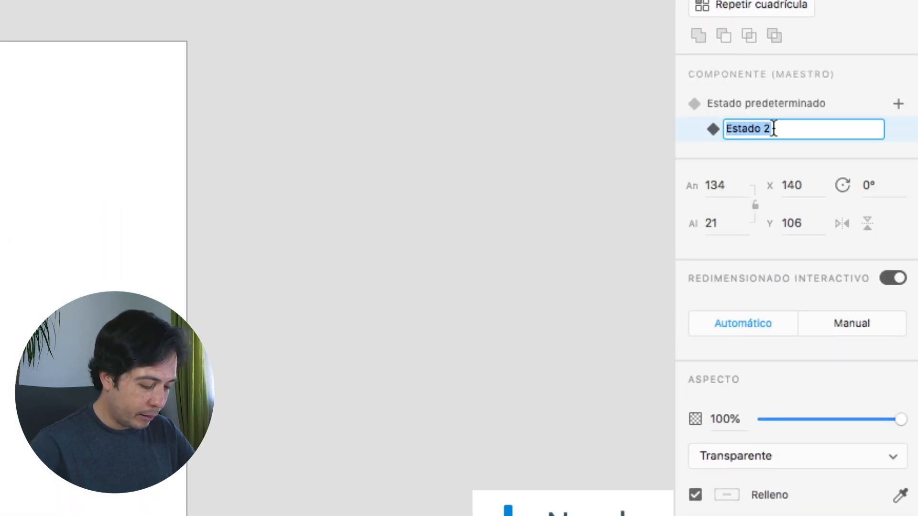
pyautogui.write('Open')
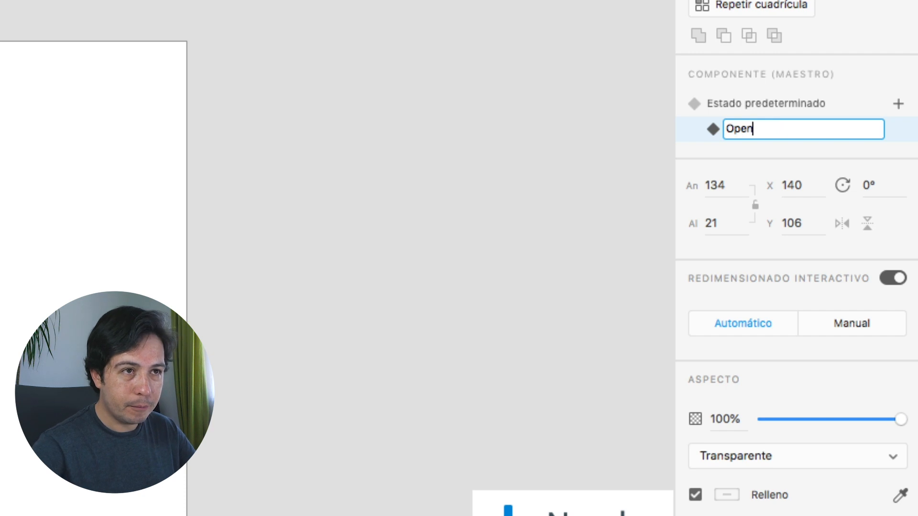
pyautogui.press('Return')
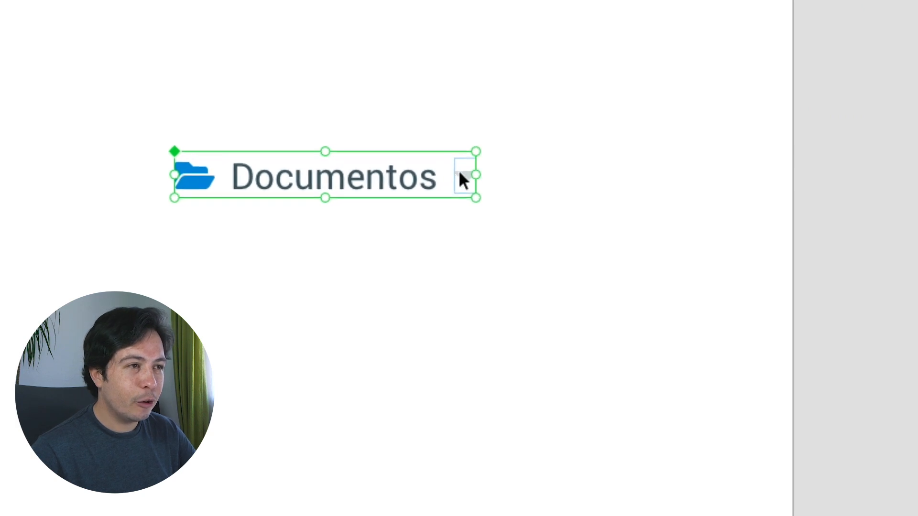
# Step: Replace the caret icon in the header's Open state with the caret-up icon
pyautogui.doubleClick(460, 173)
pyautogui.doubleClick(462, 173)
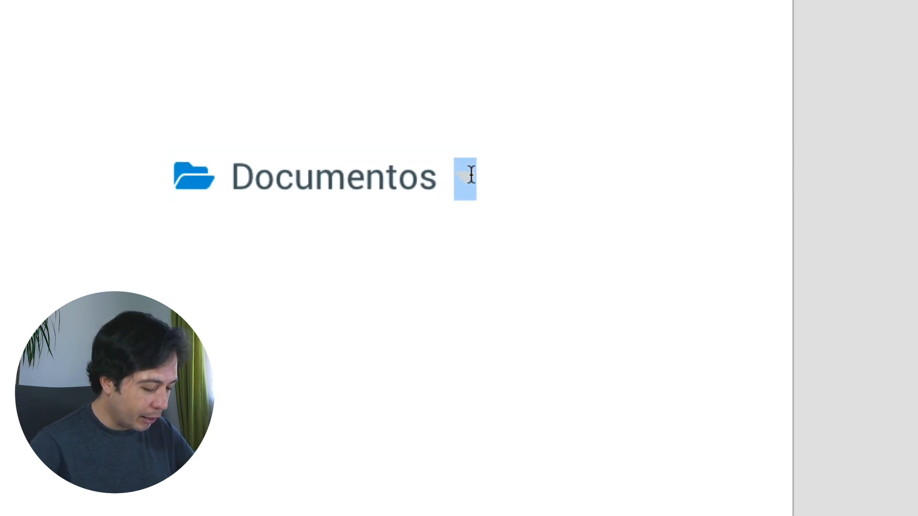
pyautogui.write('caret-')
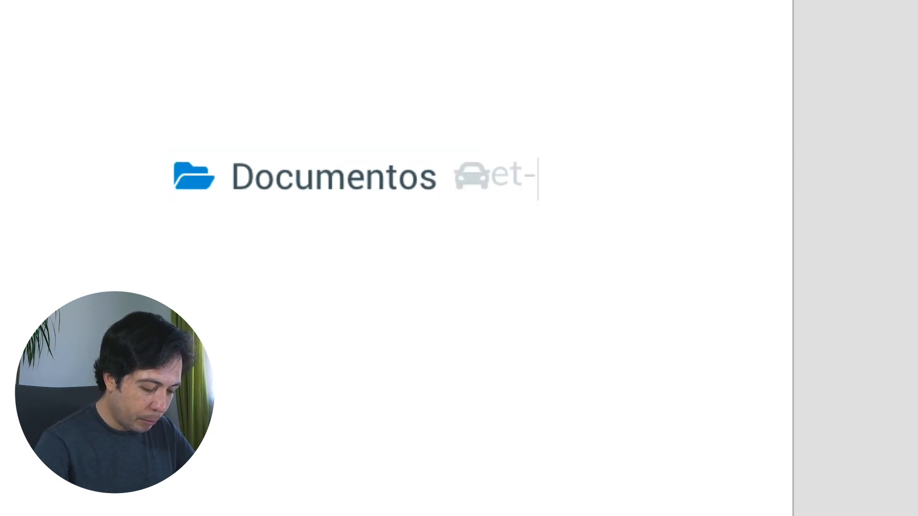
pyautogui.write('up')
pyautogui.press('Escape')
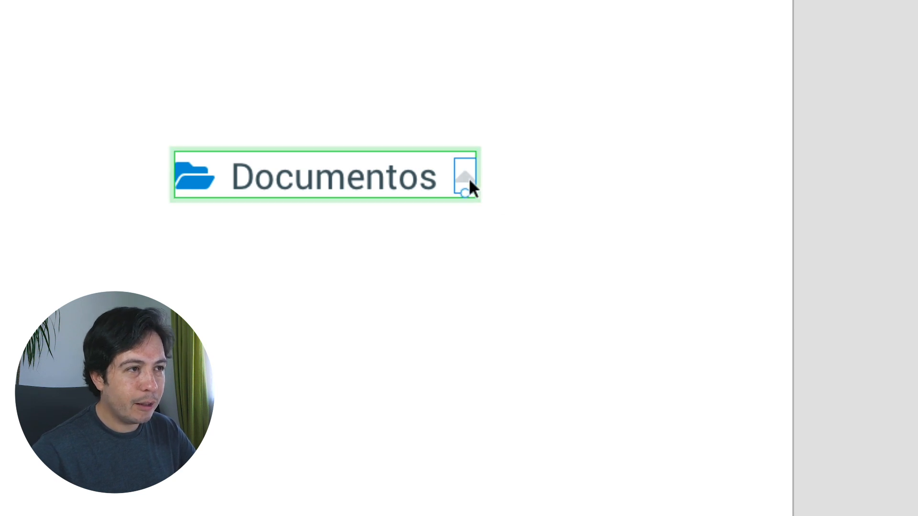
pyautogui.click(529, 182)
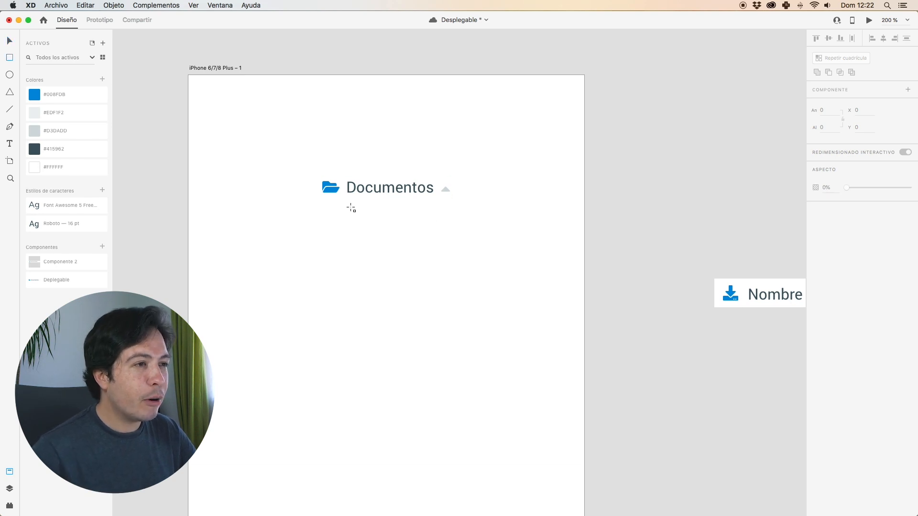
# Step: Draw a rectangle about 242 by 221 below the Documentos header and place a copy of the Nombre documento row along its upper edge
pyautogui.moveTo(450, 211)
pyautogui.mouseDown()
pyautogui.moveTo(258, 282)
pyautogui.moveTo(219, 422)
pyautogui.mouseUp()
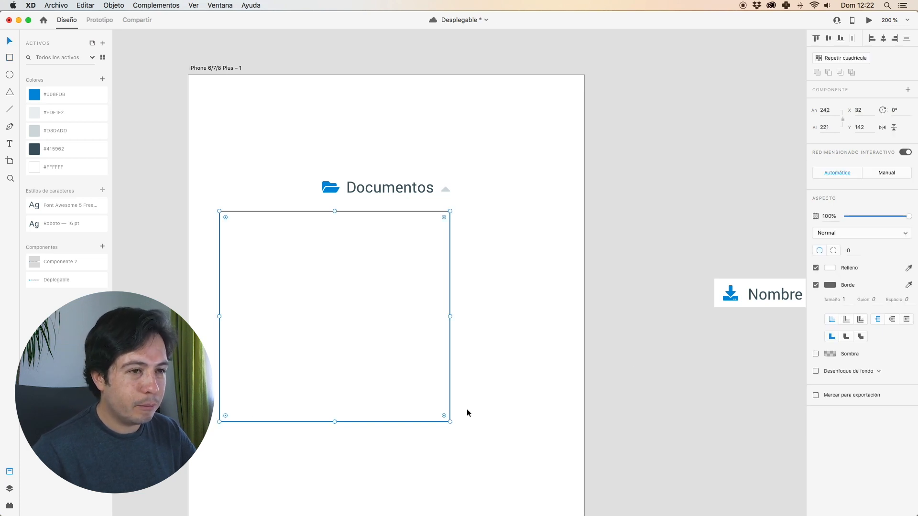
pyautogui.click(736, 301)
pyautogui.rightClick(742, 295)
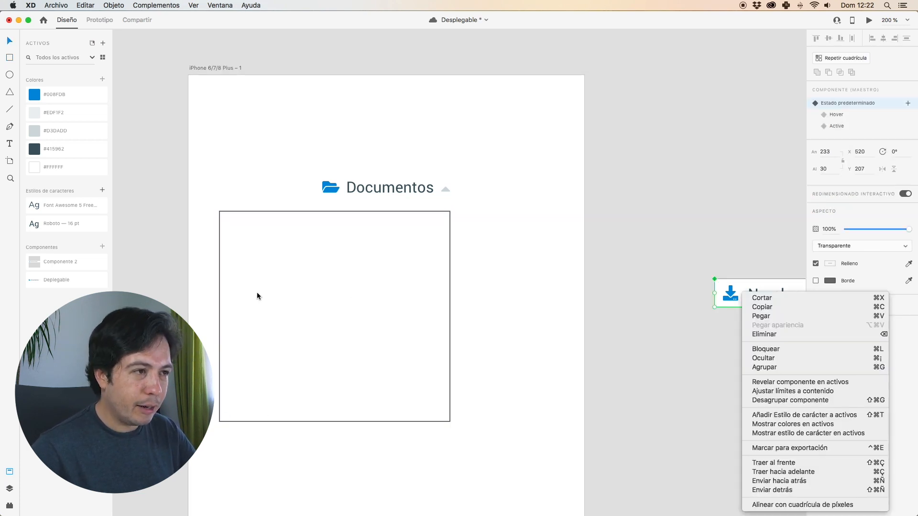
pyautogui.click(380, 299)
pyautogui.moveTo(742, 284); pyautogui.dragTo(245, 277)
pyautogui.moveTo(383, 283); pyautogui.dragTo(395, 227)
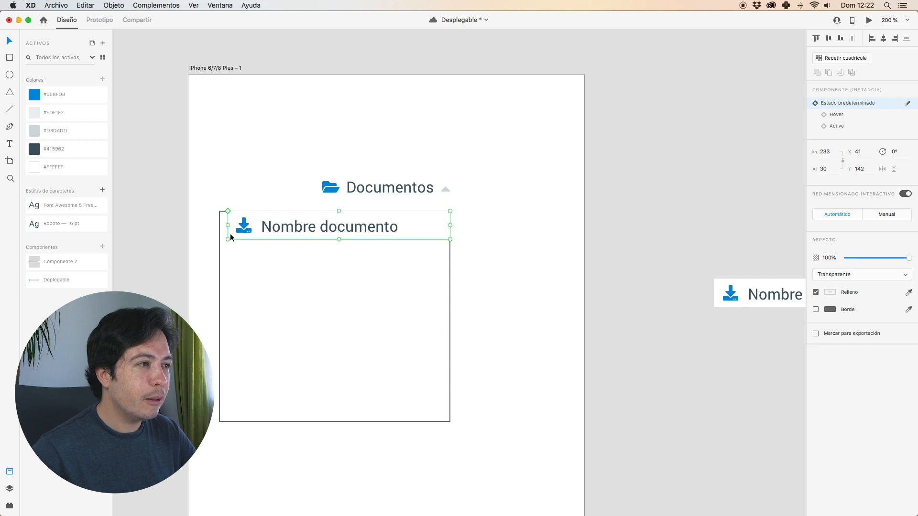
# Step: Set the rectangle to X 41 with a width of 235, and position the document row inside it at X 42, Y 143
pyautogui.click(219, 247)
pyautogui.moveTo(219, 316); pyautogui.dragTo(228, 316)
pyautogui.scroll(5, 427, 211)
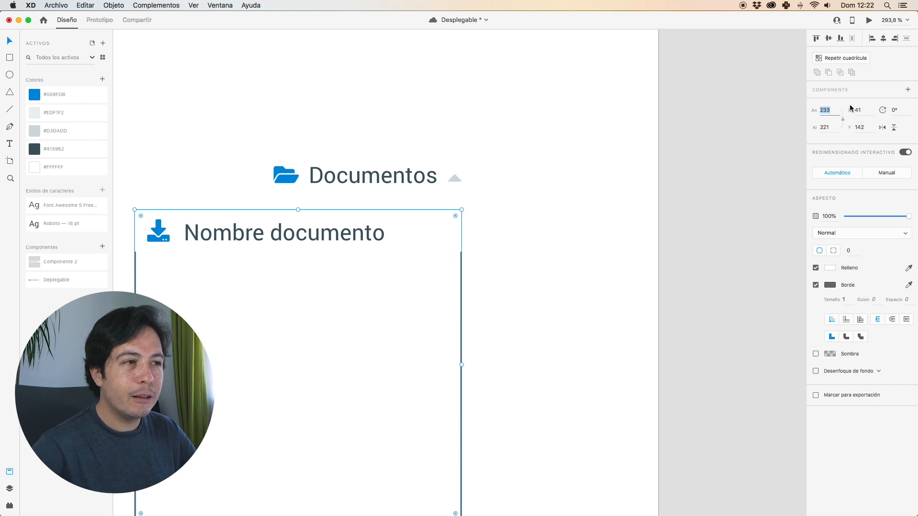
pyautogui.press('Up')
pyautogui.press('Up')
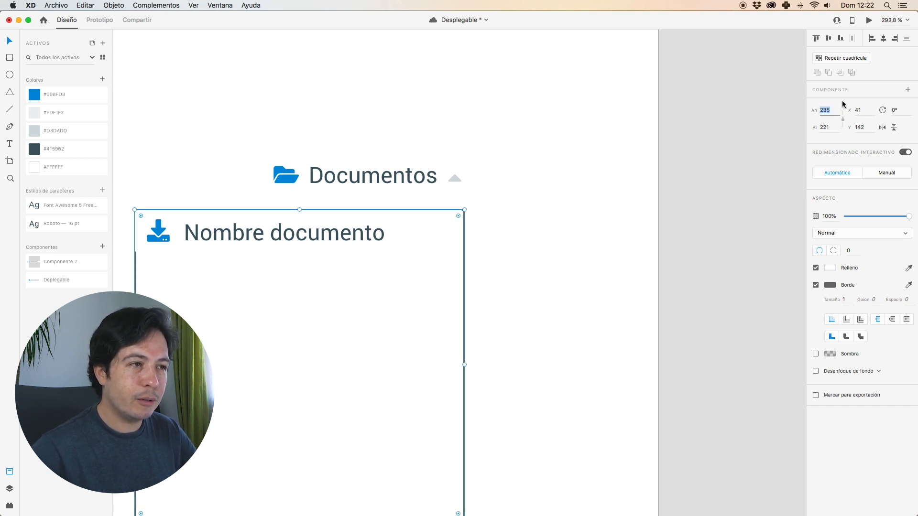
pyautogui.click(414, 234)
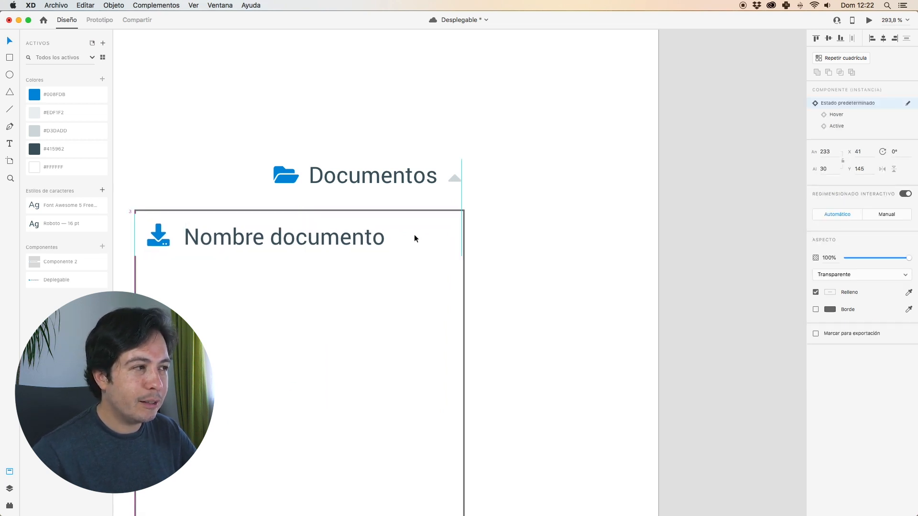
pyautogui.press('Up')
pyautogui.press('Up')
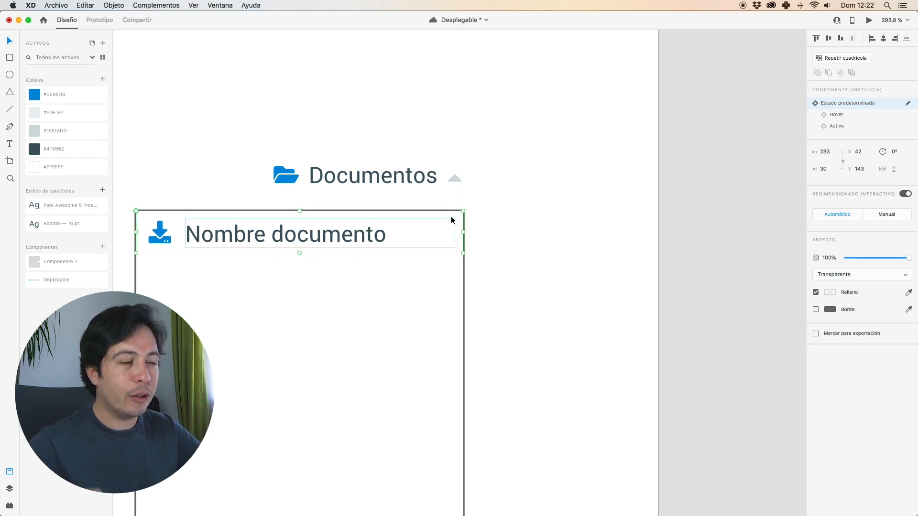
# Step: Duplicate the Nombre documento row downwards inside the rectangle to make a stack of four rows
pyautogui.moveTo(369, 235); pyautogui.dragTo(363, 279)
pyautogui.moveTo(329, 280); pyautogui.dragTo(327, 403)
pyautogui.press('Delete')
pyautogui.scroll(-5, 445, 389)
# Step: Shorten the rectangle to end just below the fourth row, and shift it with all four rows to X 51, slightly farther from the header
pyautogui.click(332, 324)
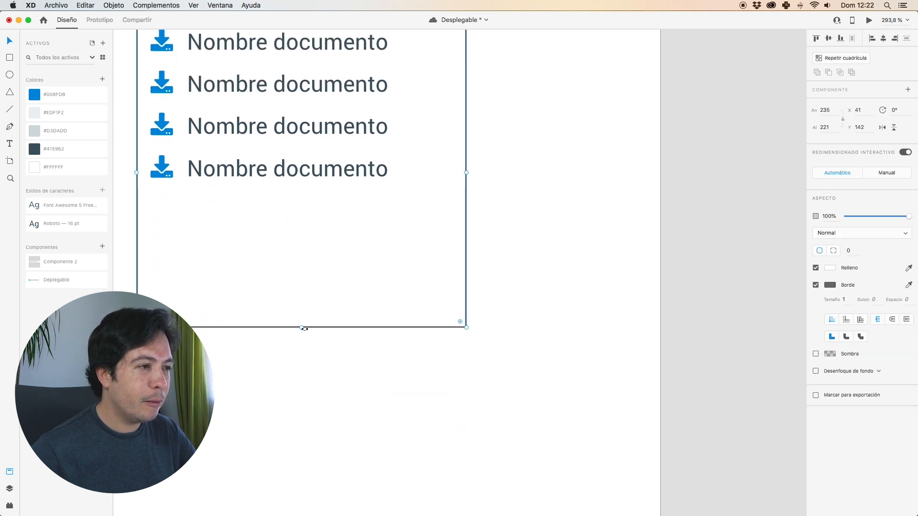
pyautogui.moveTo(303, 328); pyautogui.dragTo(314, 191)
pyautogui.scroll(3, 325, 201)
pyautogui.moveTo(458, 346); pyautogui.dragTo(190, 170)
pyautogui.moveTo(242, 179); pyautogui.dragTo(257, 188)
pyautogui.click(501, 174)
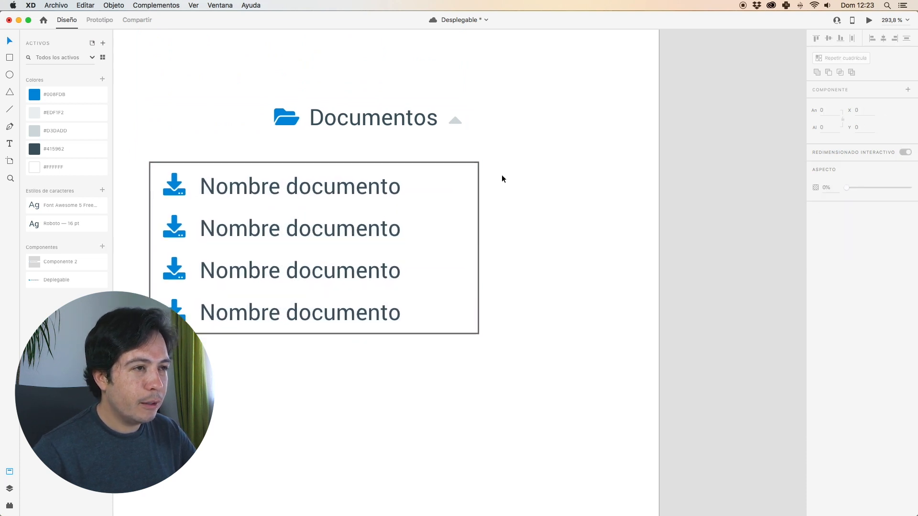
# Step: Extend the rectangle equally above and below the rows to a height of 137
pyautogui.click(451, 163)
pyautogui.click(478, 212)
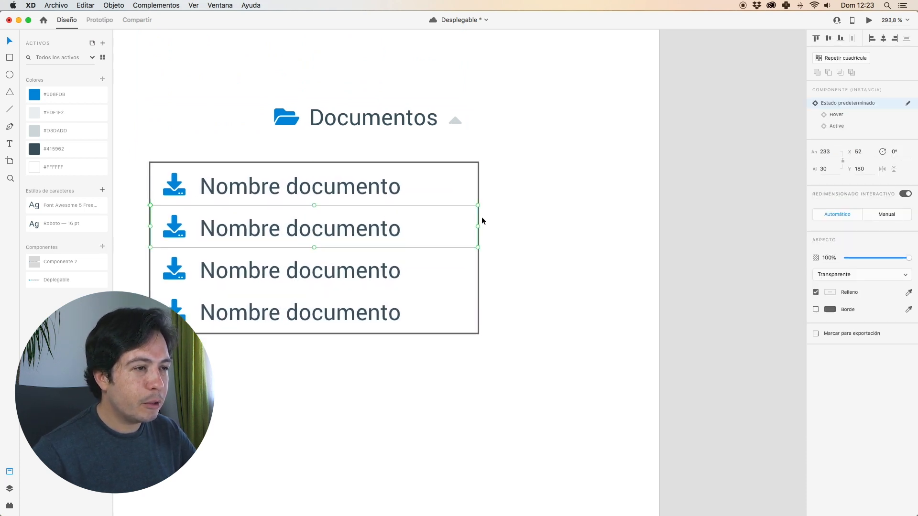
pyautogui.click(445, 334)
pyautogui.hscroll(1, 416, 346)
pyautogui.moveTo(311, 161); pyautogui.dragTo(311, 151)
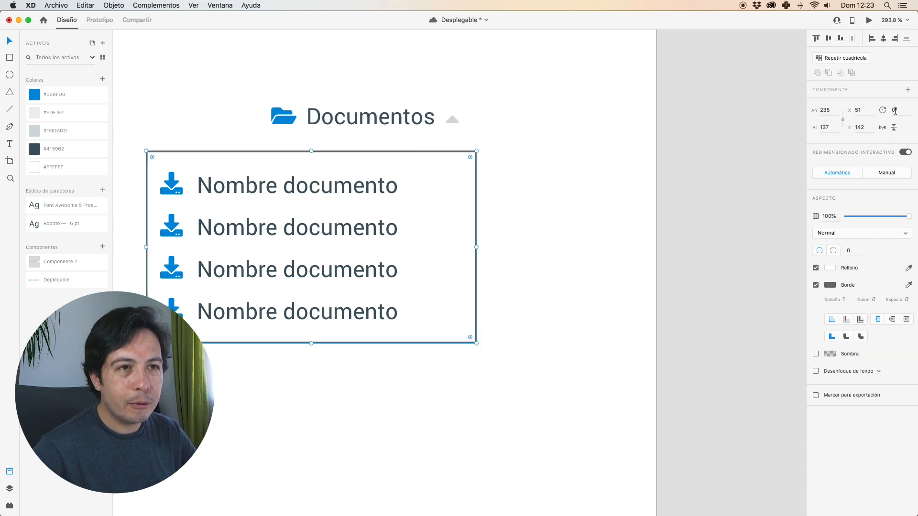
# Step: Round the rectangle's corners with a radius of 5
pyautogui.click(859, 250)
pyautogui.write('3')
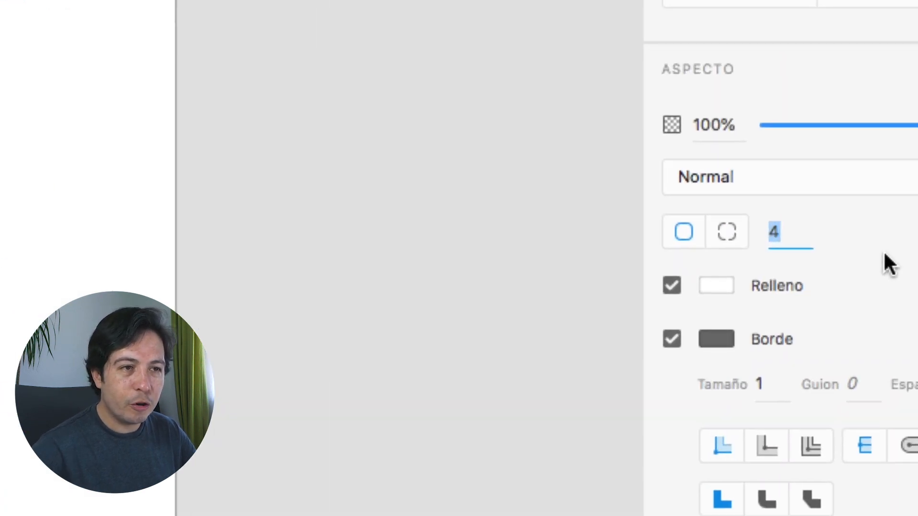
pyautogui.press('Up')
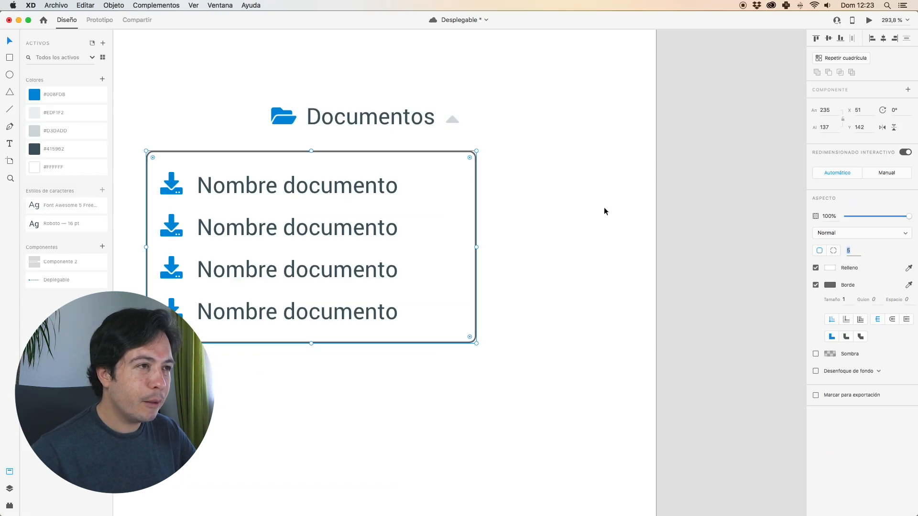
pyautogui.click(498, 143)
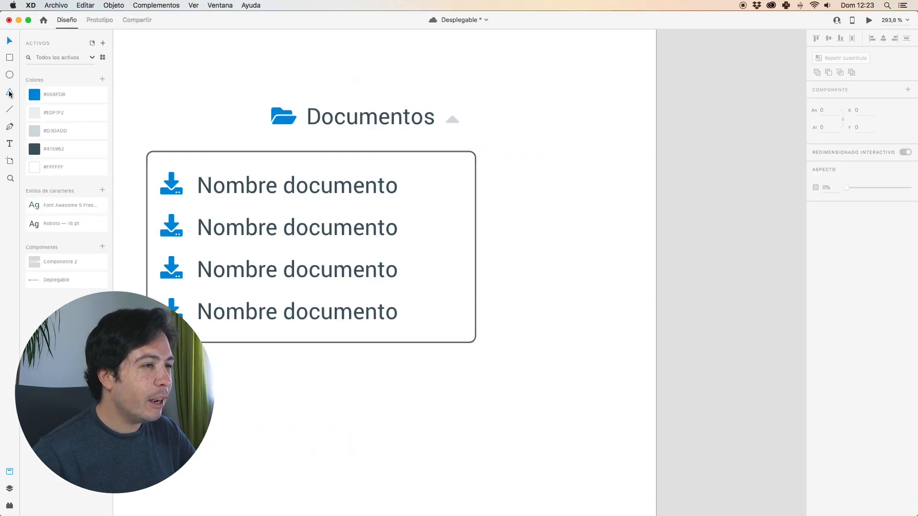
# Step: Draw a small triangle over the rectangle's upper edge beneath the caret and unite both shapes into one outline
pyautogui.click(10, 93)
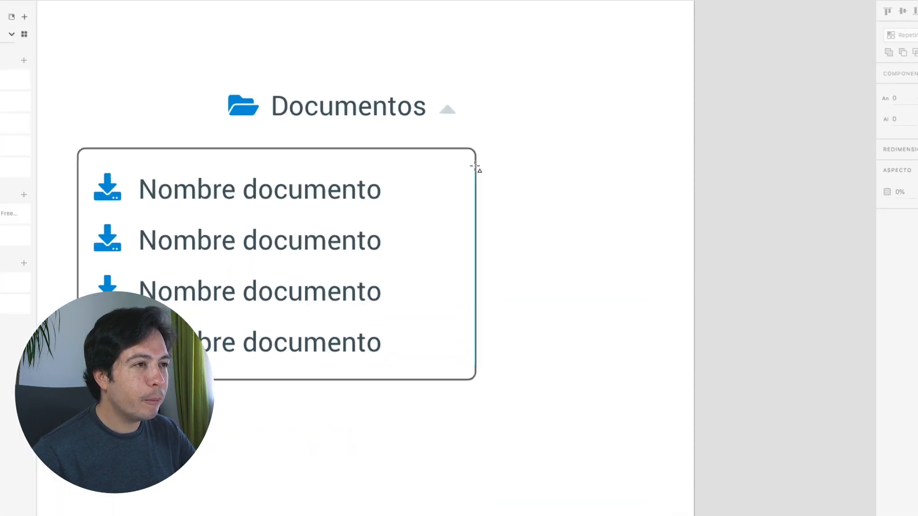
pyautogui.moveTo(472, 159); pyautogui.dragTo(395, 110)
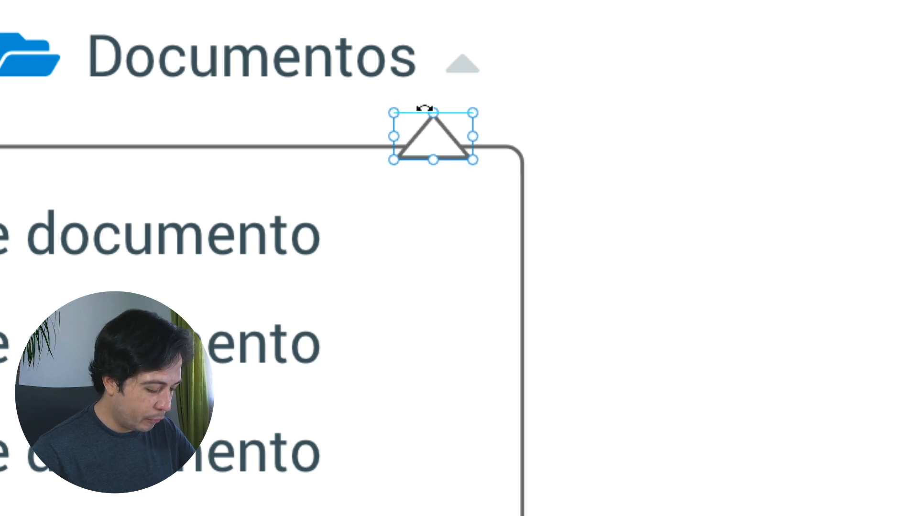
pyautogui.keyDown('shift'); pyautogui.click(512, 147); pyautogui.keyUp('shift')
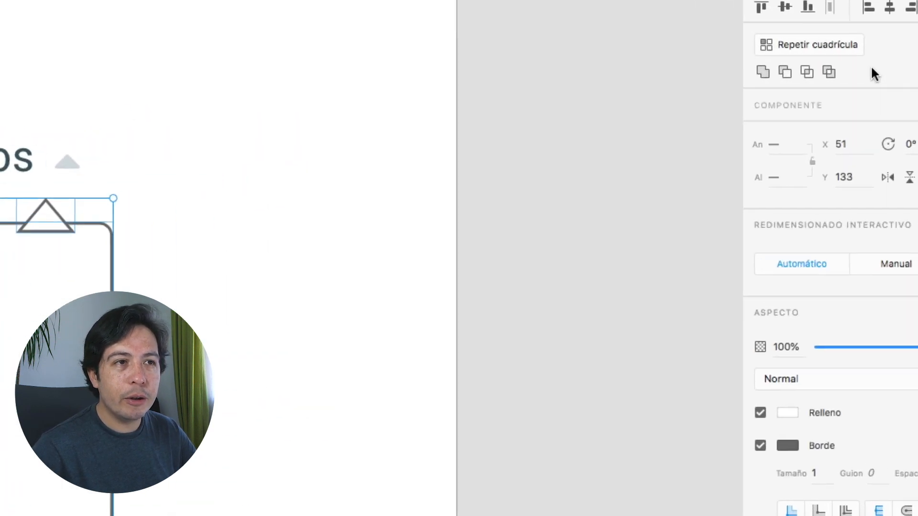
pyautogui.click(816, 73)
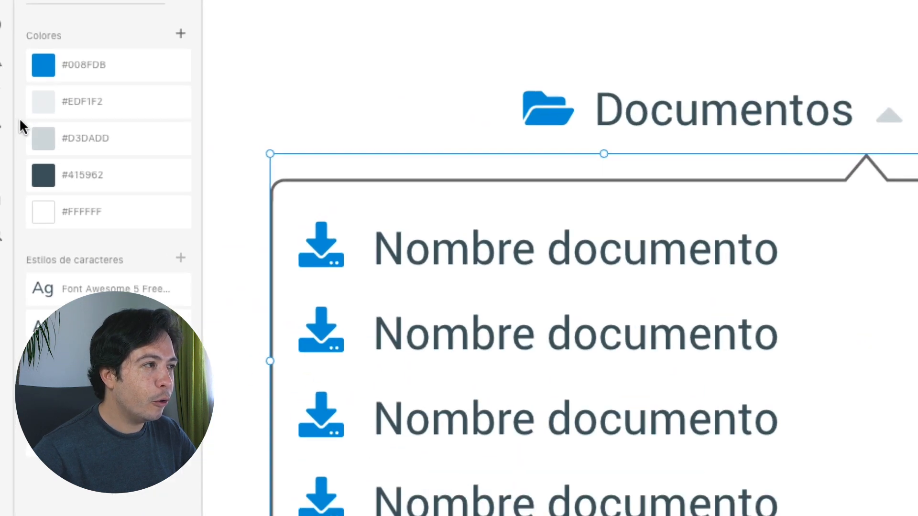
# Step: Apply the saved colour #D3DADD as the border of the united panel shape
pyautogui.rightClick(51, 130)
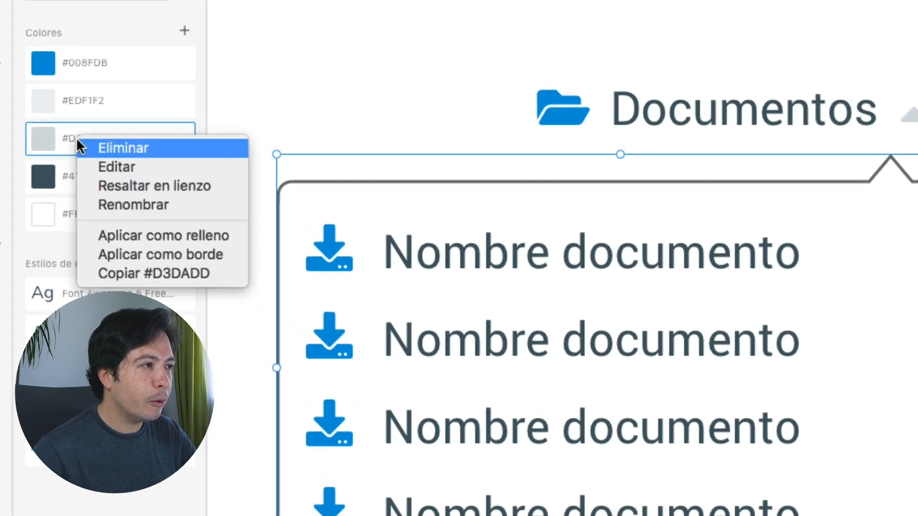
pyautogui.click(180, 254)
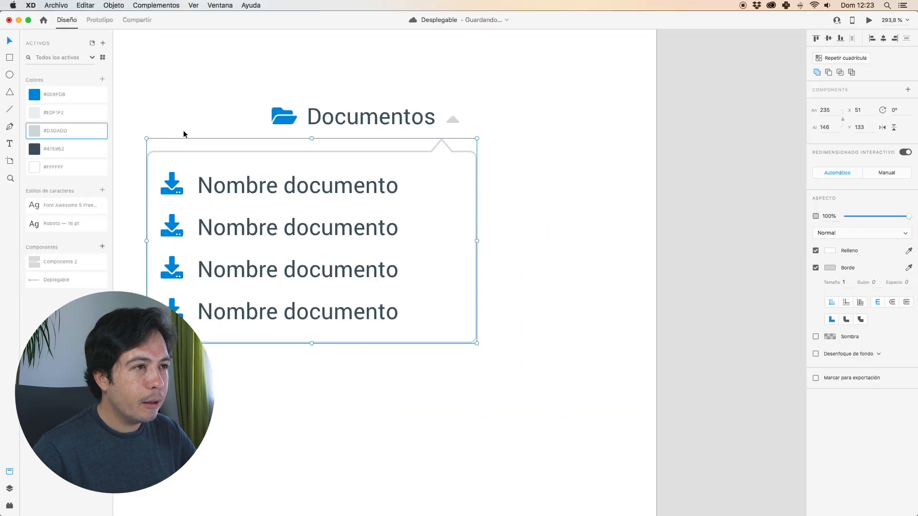
# Step: Preview the artboard to check the open document list, and close the preview
pyautogui.hscroll(-3, 479, 144)
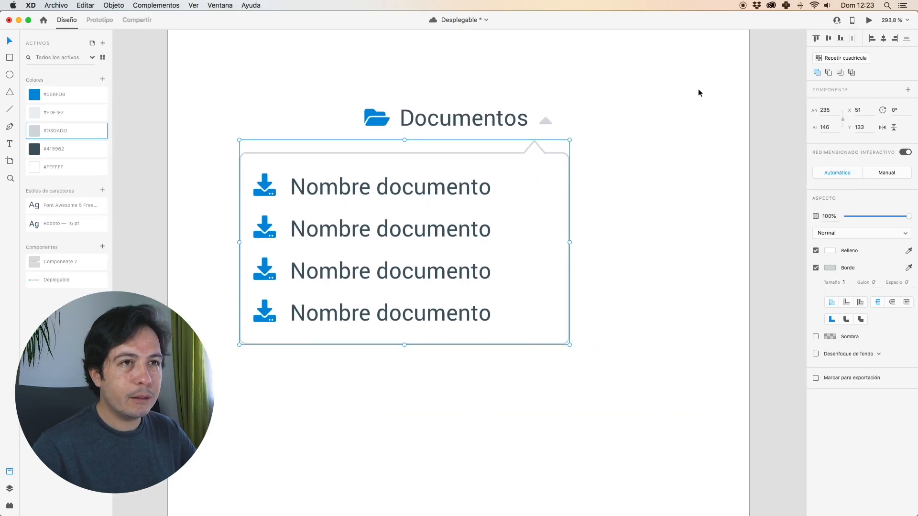
pyautogui.click(869, 20)
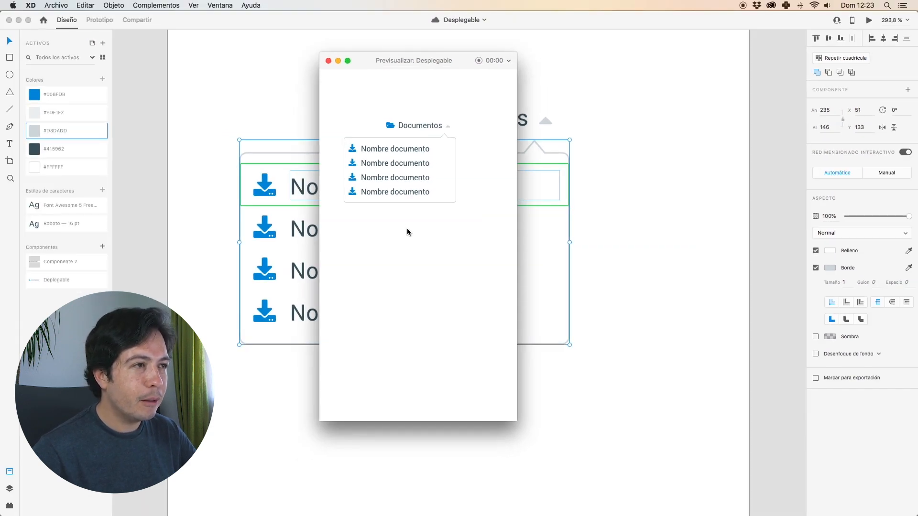
pyautogui.click(329, 61)
# Step: Move the panel together with its four document rows horizontally to X 60
pyautogui.moveTo(622, 349); pyautogui.dragTo(240, 159)
pyautogui.moveTo(286, 175); pyautogui.dragTo(300, 175)
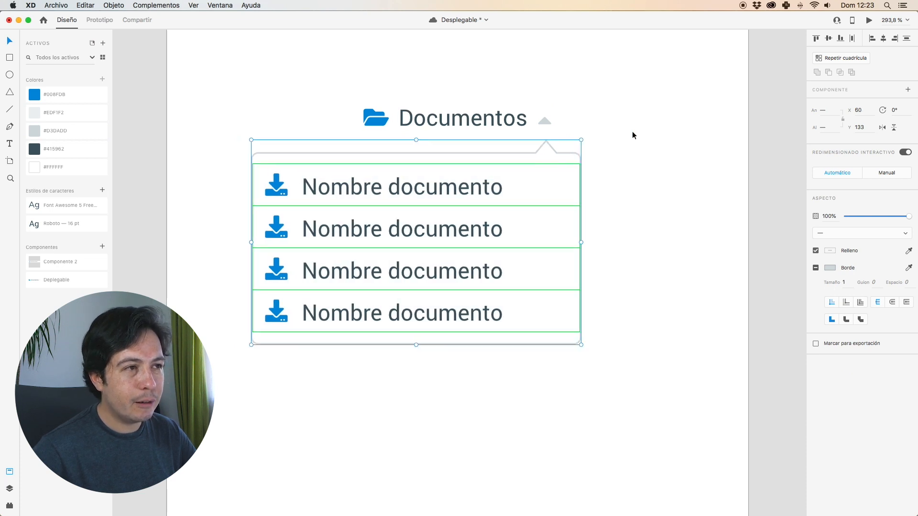
pyautogui.click(633, 131)
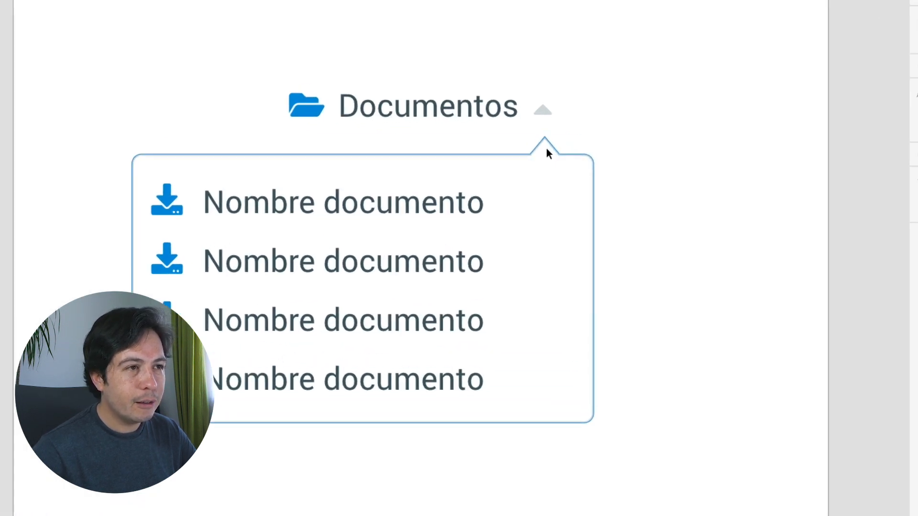
# Step: Nudge the triangle inside the united shape to align it under the caret, and move the panel with its rows up to Y 127
pyautogui.doubleClick(548, 147)
pyautogui.moveTo(574, 131); pyautogui.dragTo(564, 133)
pyautogui.click(586, 104)
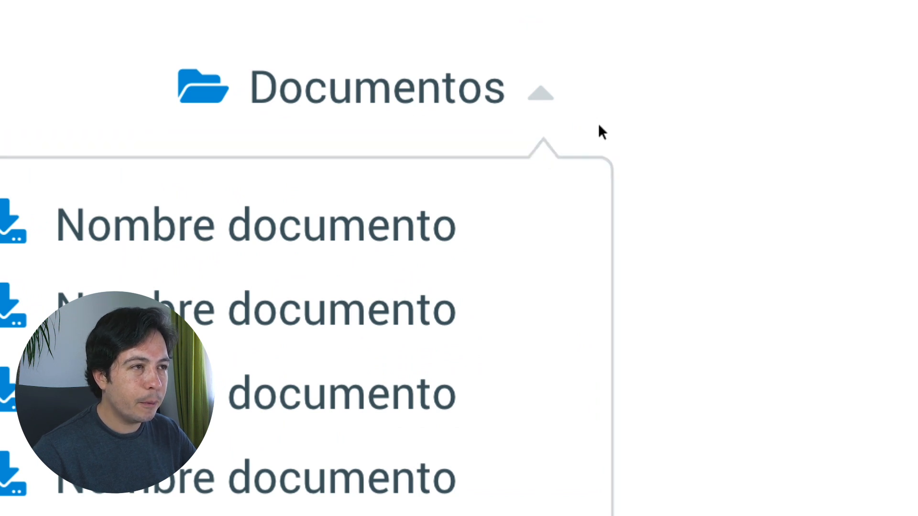
pyautogui.moveTo(617, 324); pyautogui.dragTo(428, 162)
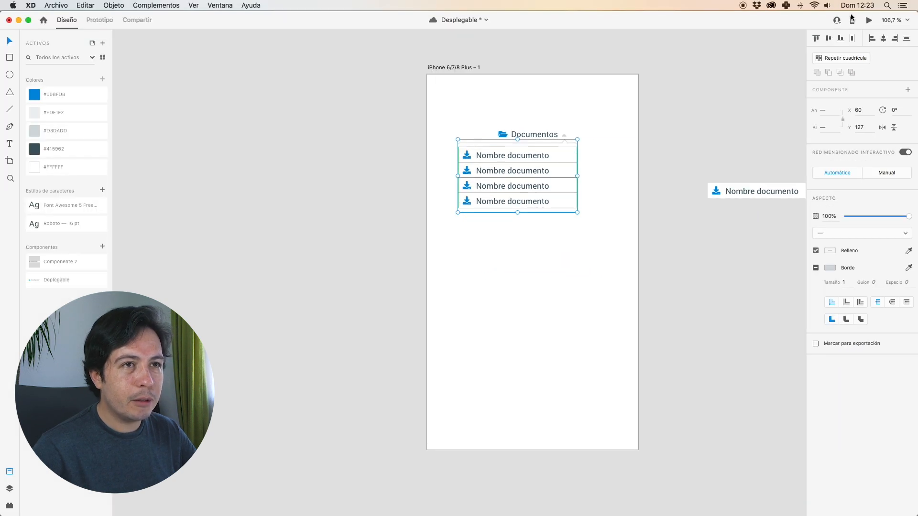
# Step: Preview the artboard to check how the panel's triangle lines up with the Documentos caret, and close the preview
pyautogui.click(868, 21)
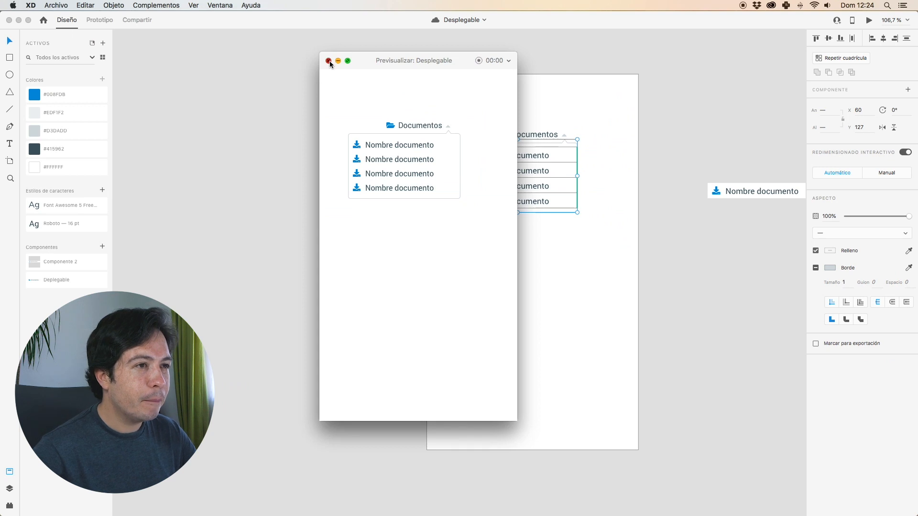
pyautogui.click(329, 61)
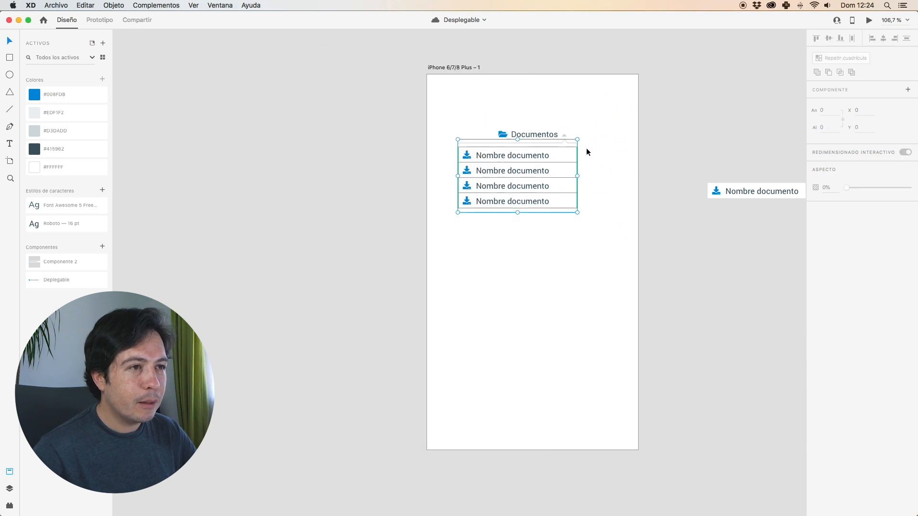
# Step: Cut the bordered panel together with its four document rows from the artboard
pyautogui.moveTo(587, 218); pyautogui.dragTo(455, 143)
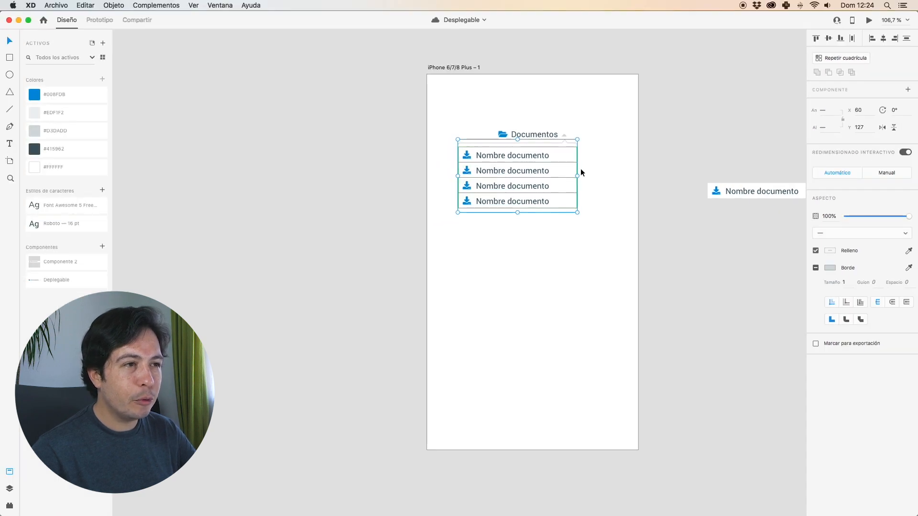
pyautogui.moveTo(541, 157); pyautogui.dragTo(547, 208)
pyautogui.press('super+z')
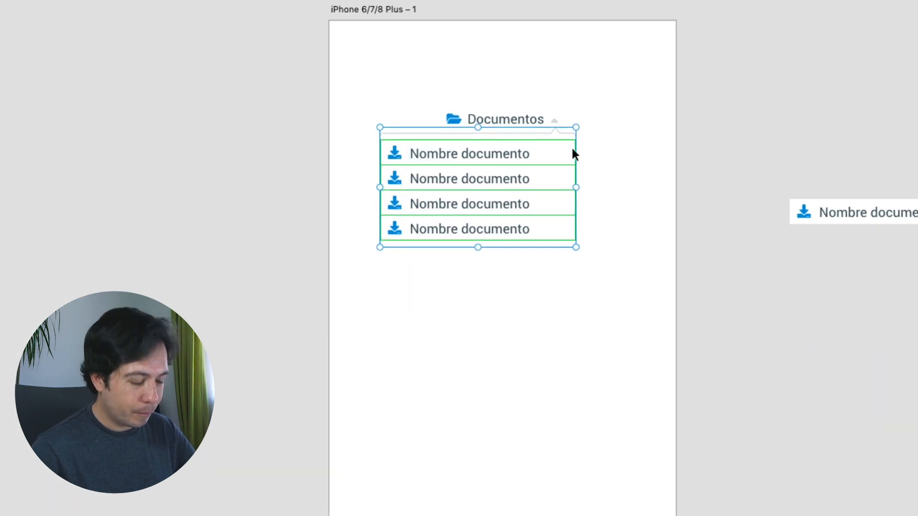
pyautogui.press('super+x')
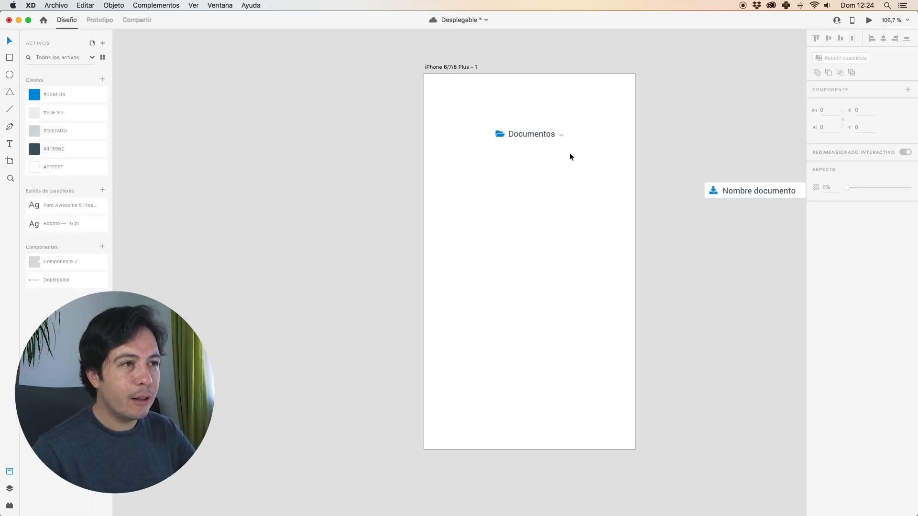
# Step: Paste the cut panel and document rows inside the Documentos component's Open state
pyautogui.scroll(-5, 567, 149)
pyautogui.scroll(-1, 558, 118)
pyautogui.moveTo(541, 146); pyautogui.dragTo(518, 278)
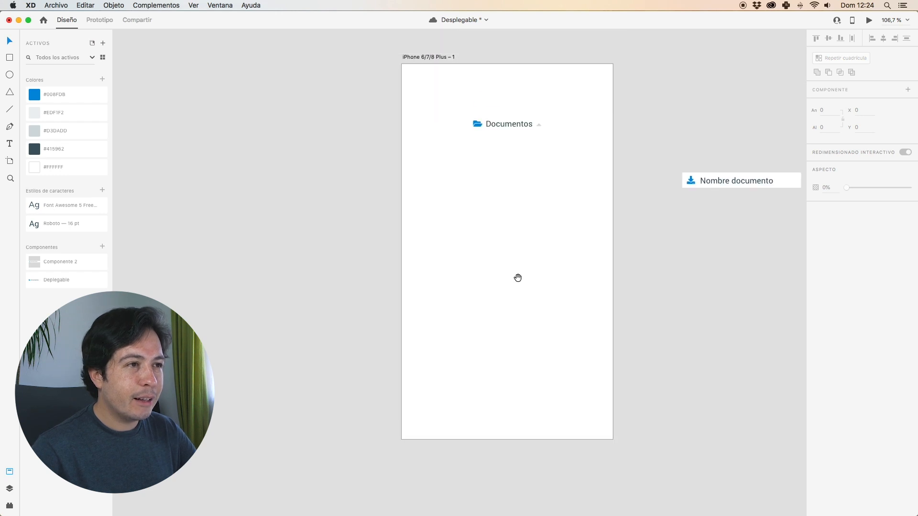
pyautogui.scroll(3, 523, 136)
pyautogui.scroll(4, 523, 140)
pyautogui.scroll(1, 528, 126)
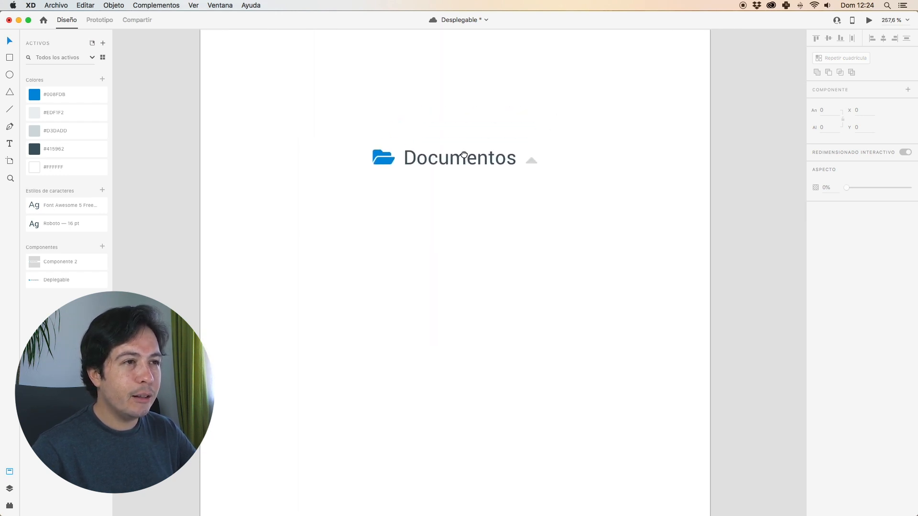
pyautogui.click(454, 160)
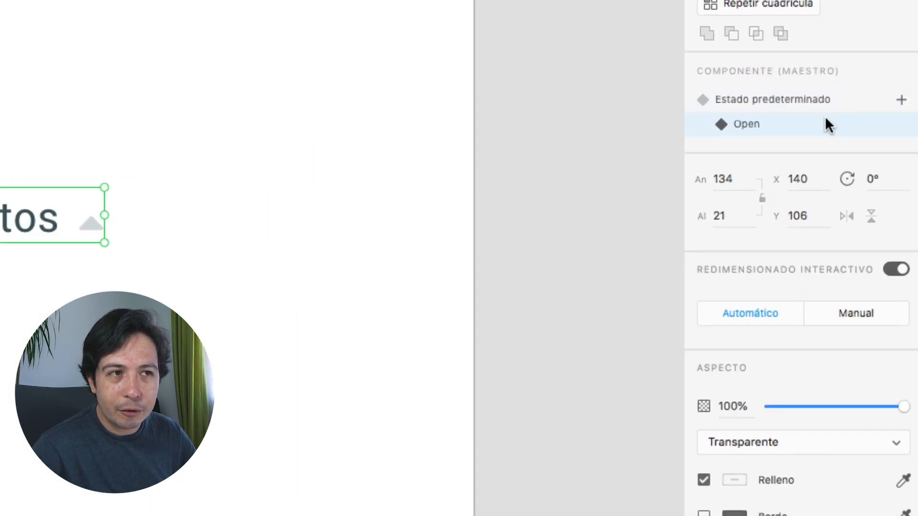
pyautogui.doubleClick(438, 165)
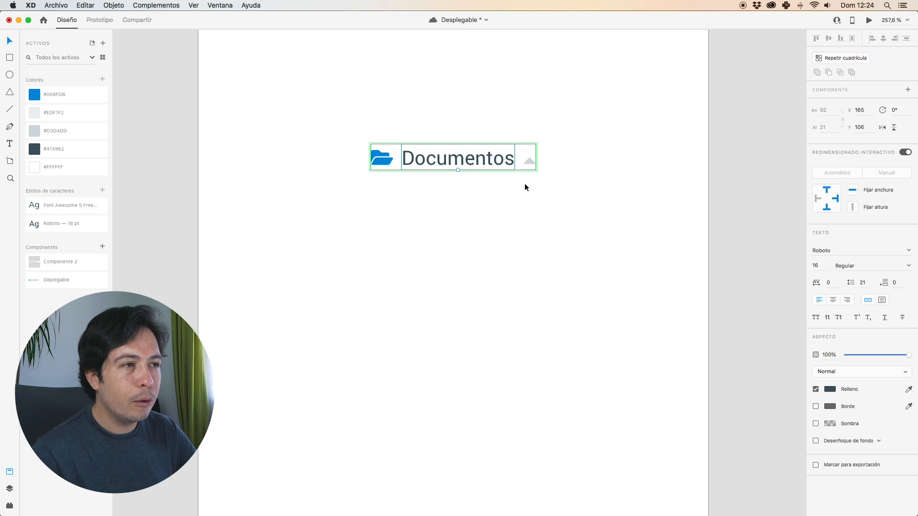
pyautogui.press('super+v')
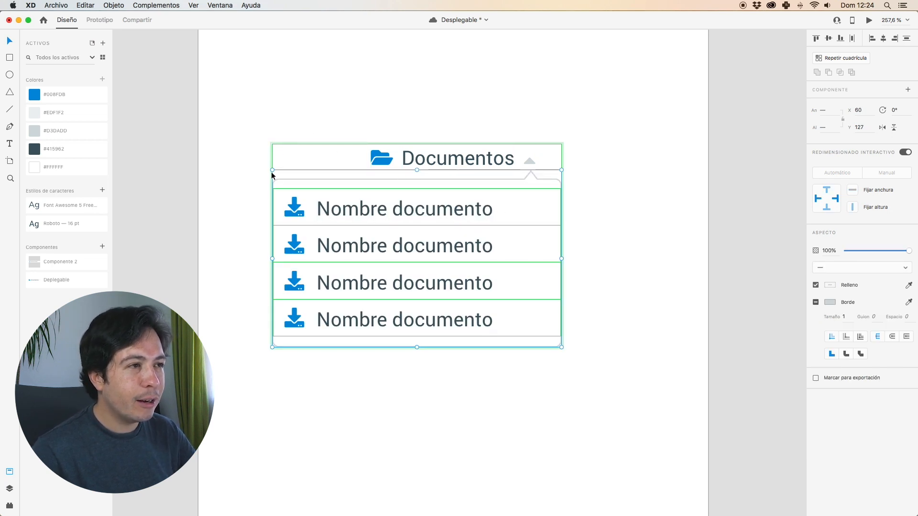
pyautogui.click(355, 102)
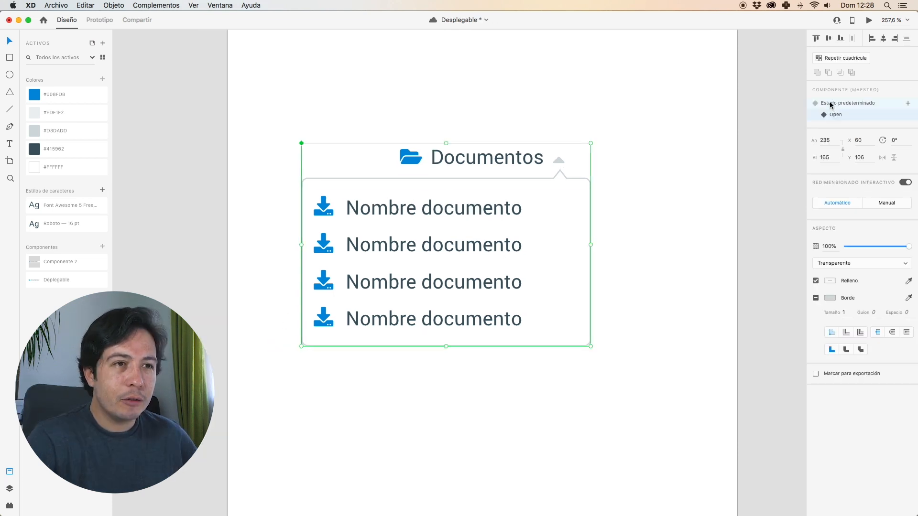
# Step: Compare the Documentos component's default and Open states, ending on the default state
pyautogui.click(827, 103)
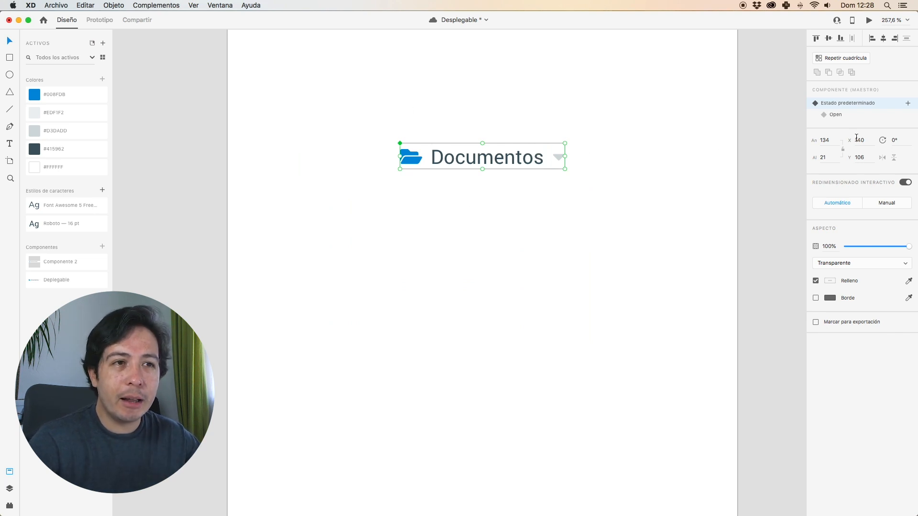
pyautogui.click(842, 115)
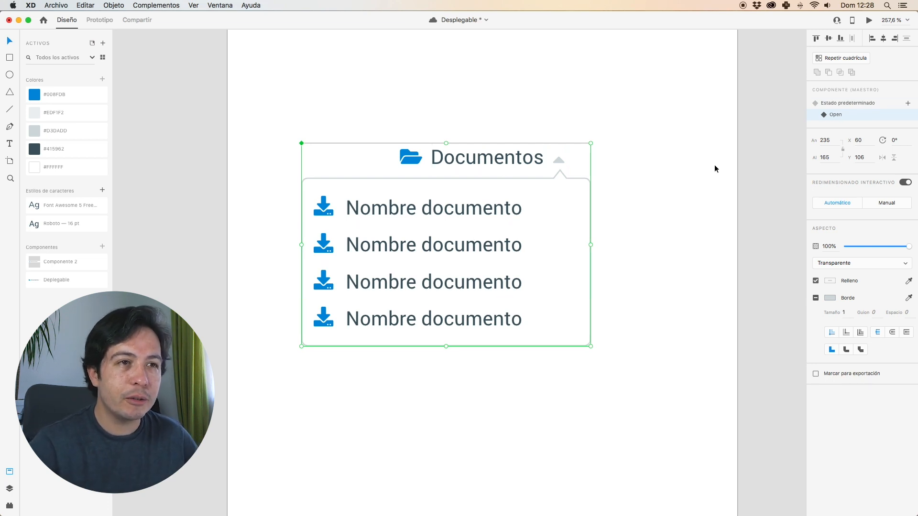
pyautogui.click(834, 103)
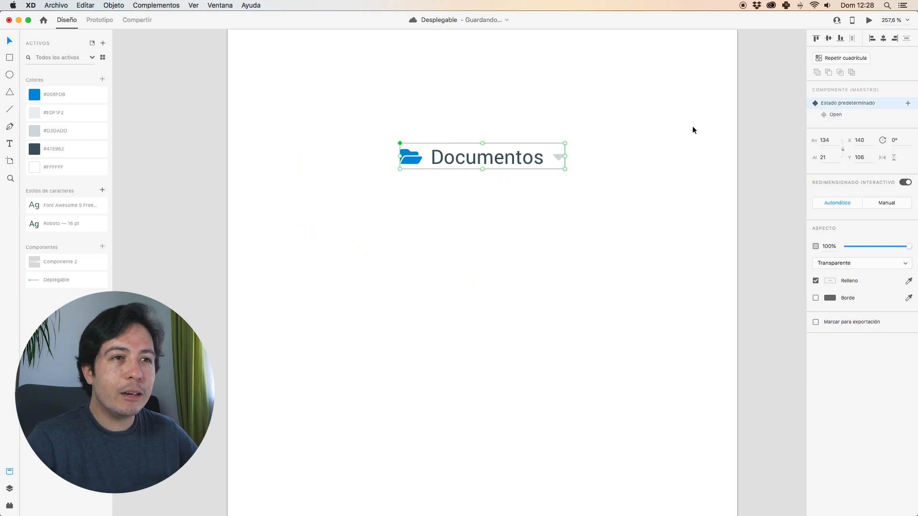
# Step: In Prototype mode, add a Tocar interaction to the component's default state with Animación automática and Open as destination
pyautogui.click(100, 21)
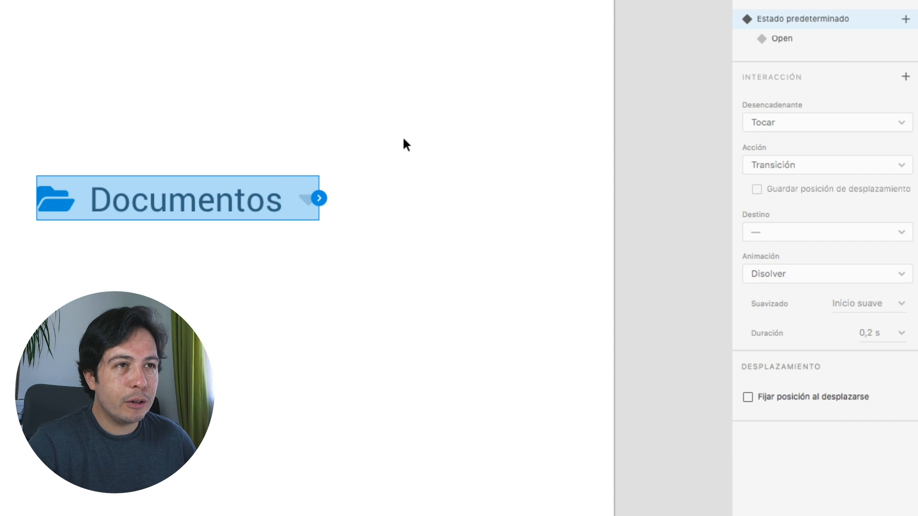
pyautogui.click(905, 76)
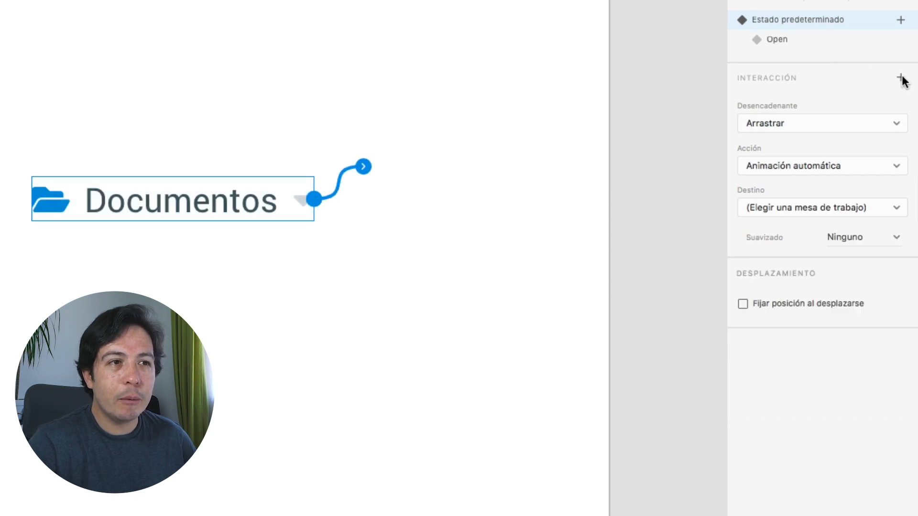
pyautogui.click(811, 124)
pyautogui.click(806, 110)
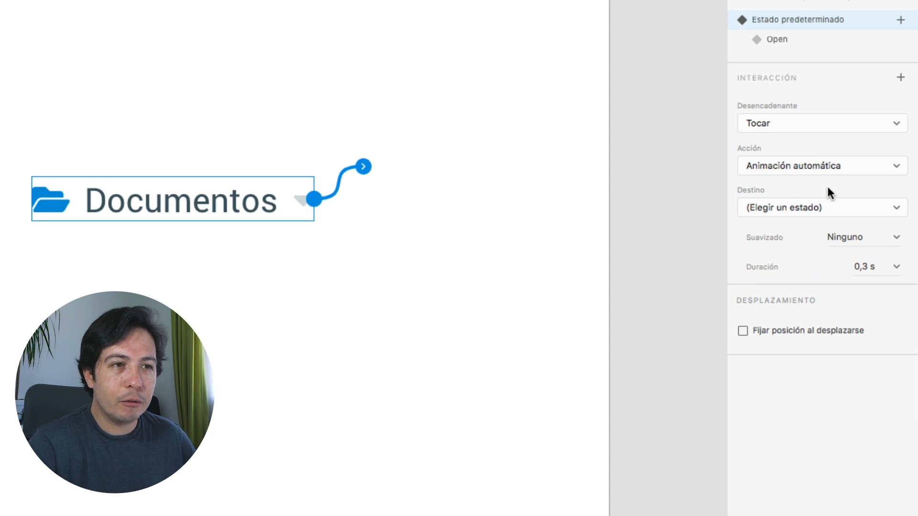
pyautogui.click(813, 209)
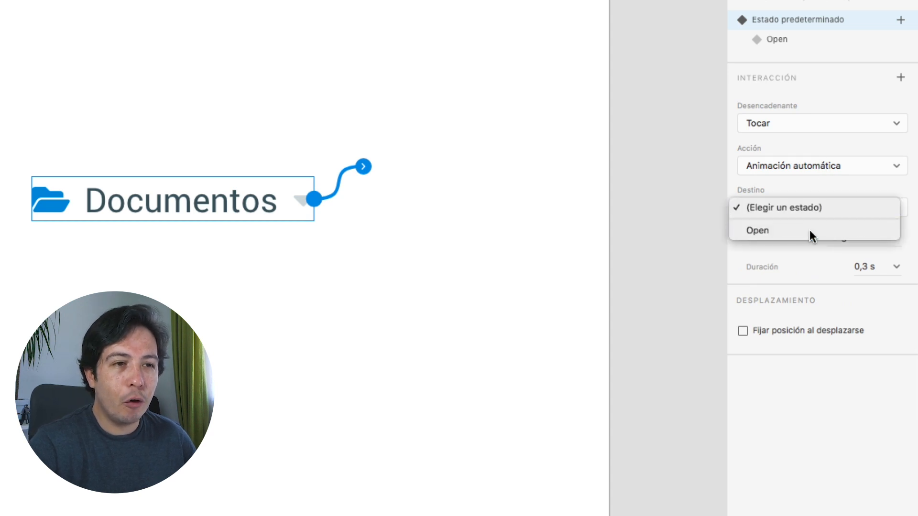
pyautogui.click(810, 230)
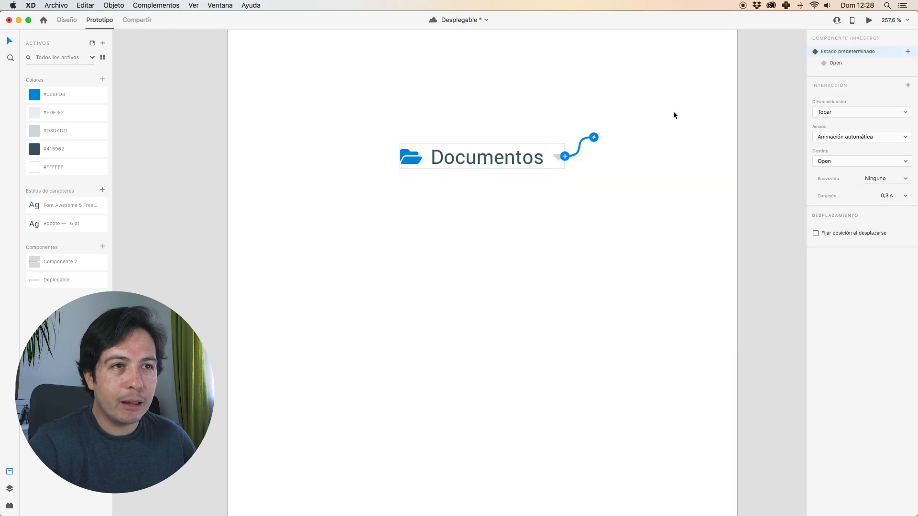
# Step: In the Open state, group the folder icon, Documentos text and caret, and save the document
pyautogui.click(836, 63)
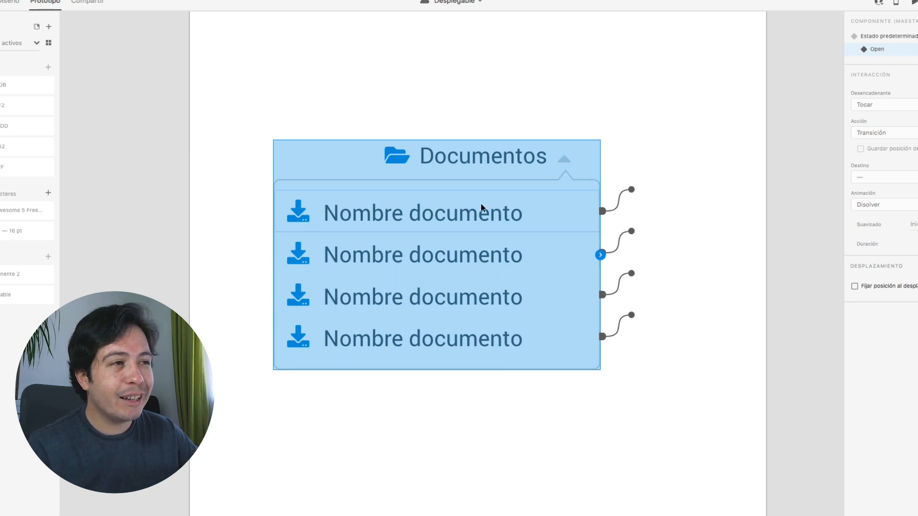
pyautogui.doubleClick(397, 161)
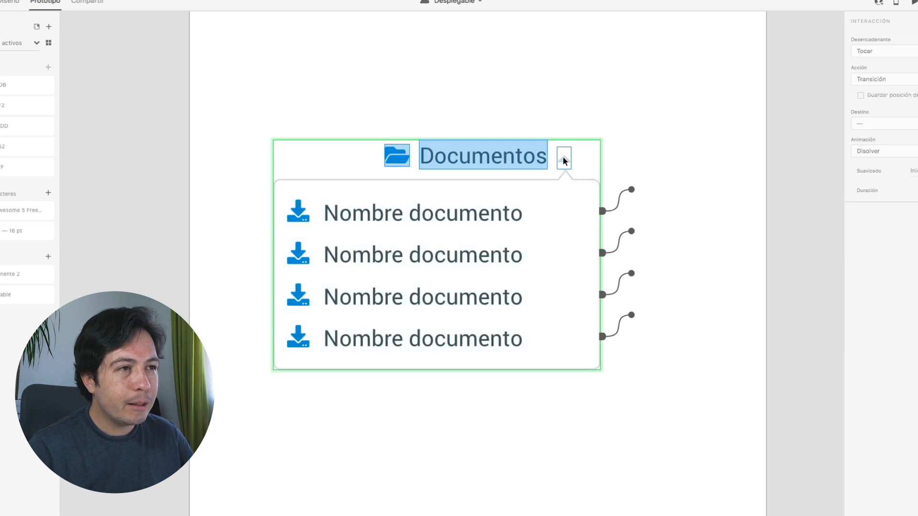
pyautogui.scroll(5, 725, 176)
pyautogui.hscroll(3, 725, 176)
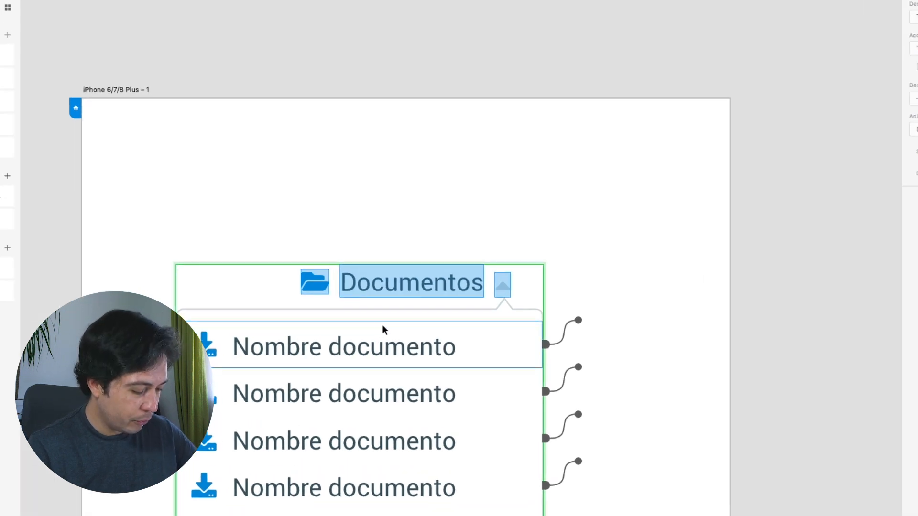
pyautogui.press('super+g')
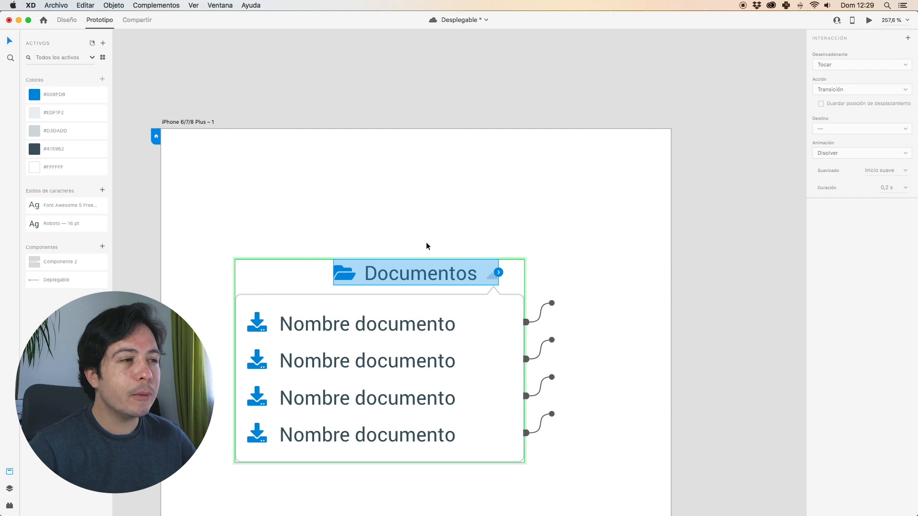
pyautogui.press('super+s')
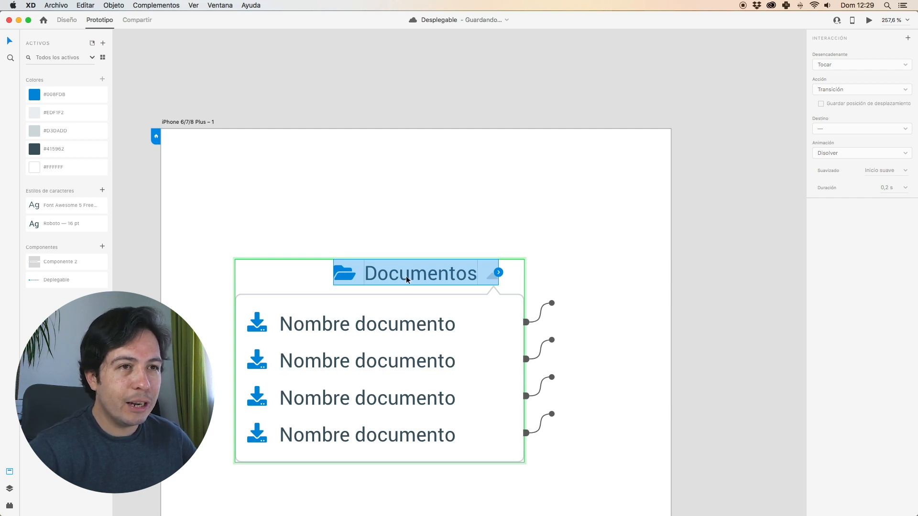
# Step: Add a Tocar interaction with Animación automática to Estado predeterminado on the header group, and return the component to its default state
pyautogui.click(907, 39)
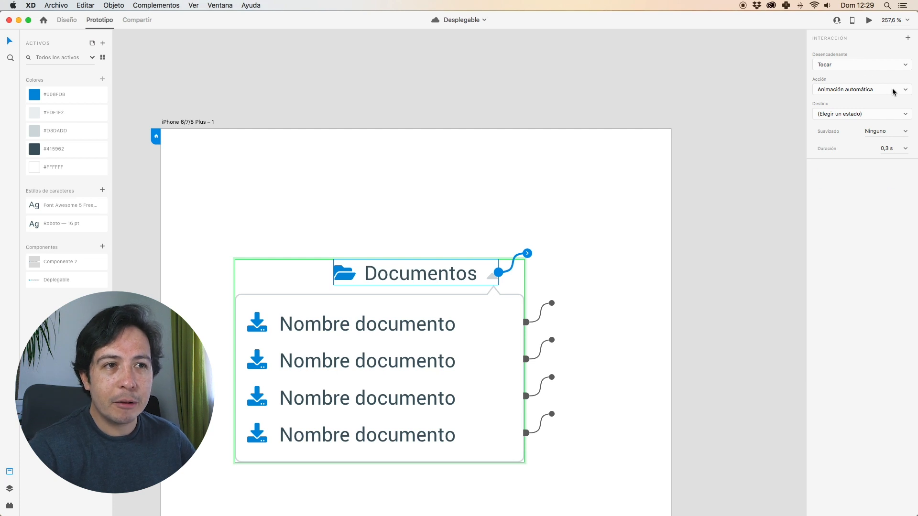
pyautogui.click(889, 115)
pyautogui.click(854, 127)
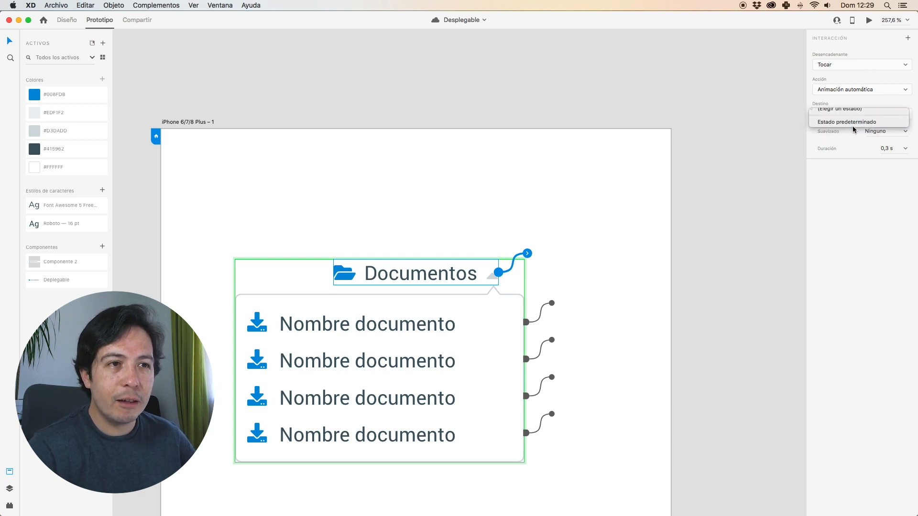
pyautogui.click(723, 139)
pyautogui.click(467, 297)
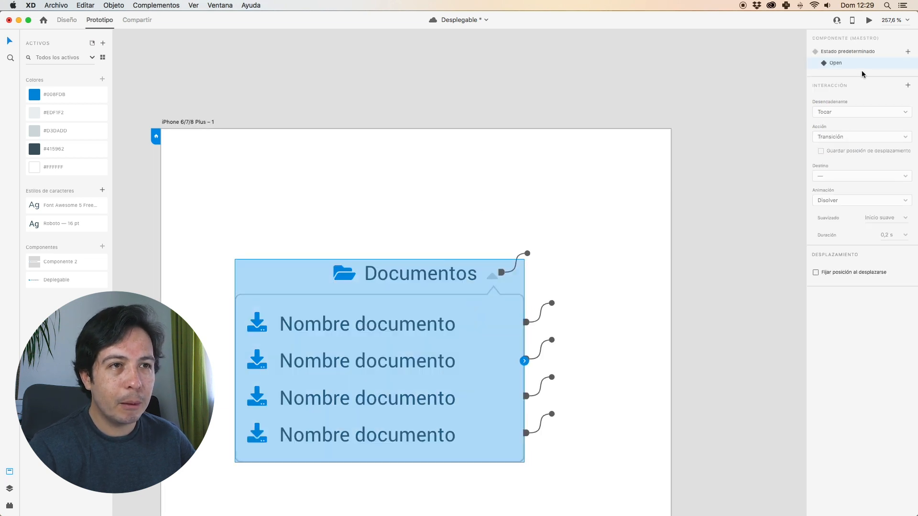
pyautogui.click(859, 53)
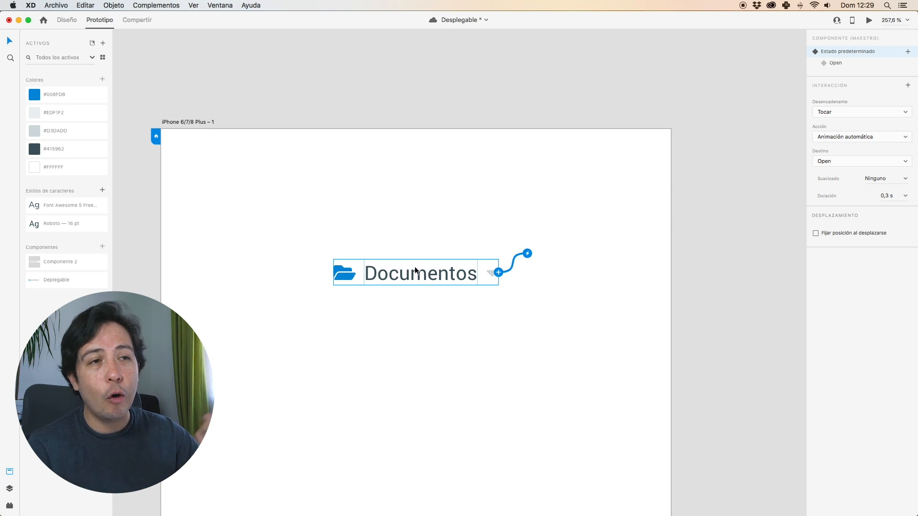
# Step: Preview the artboard, open the Documentos dropdown, and test toggling the document rows on and off
pyautogui.click(869, 20)
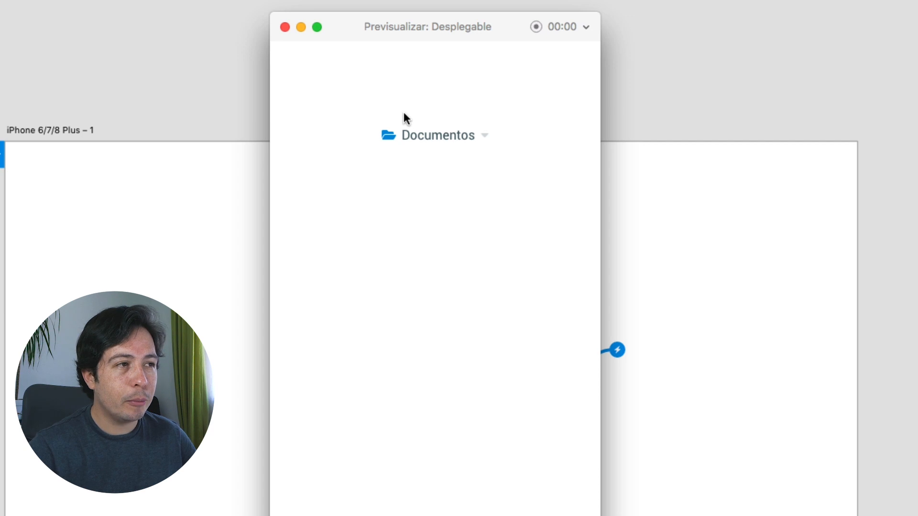
pyautogui.click(463, 138)
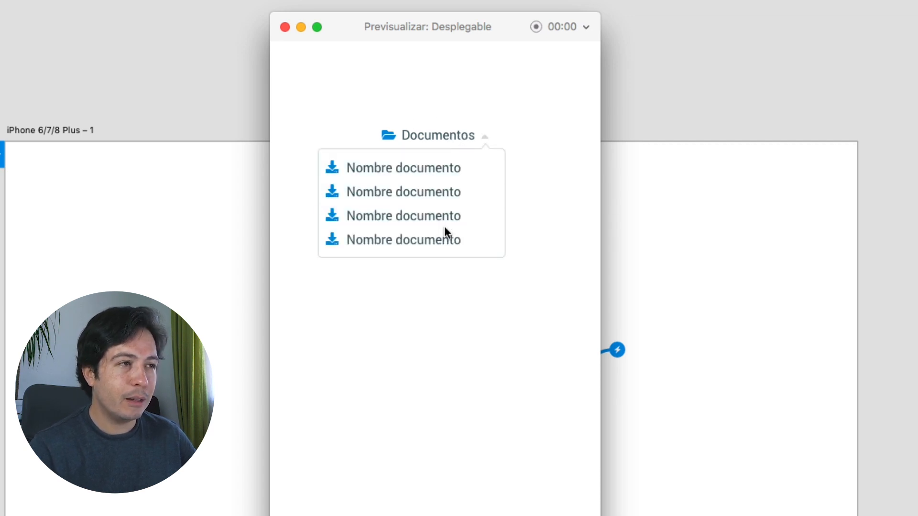
pyautogui.click(449, 177)
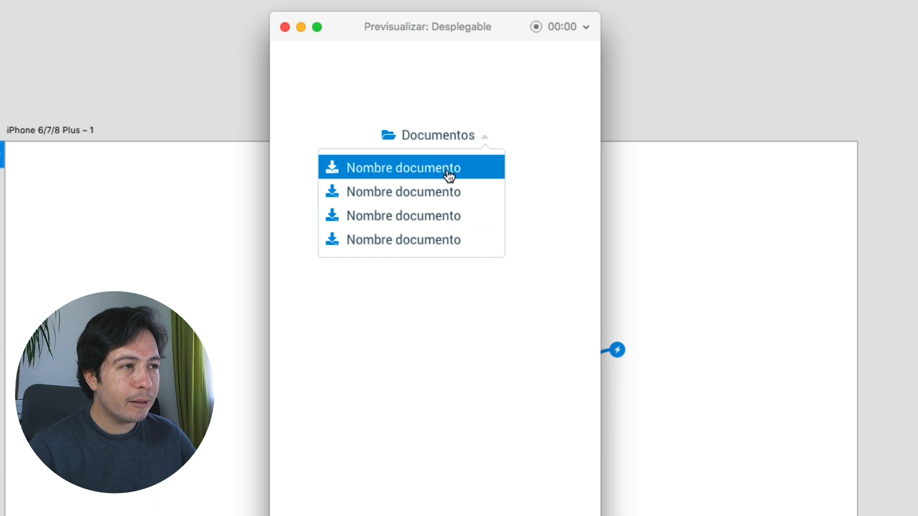
pyautogui.click(432, 194)
pyautogui.click(432, 218)
pyautogui.click(438, 240)
pyautogui.click(432, 168)
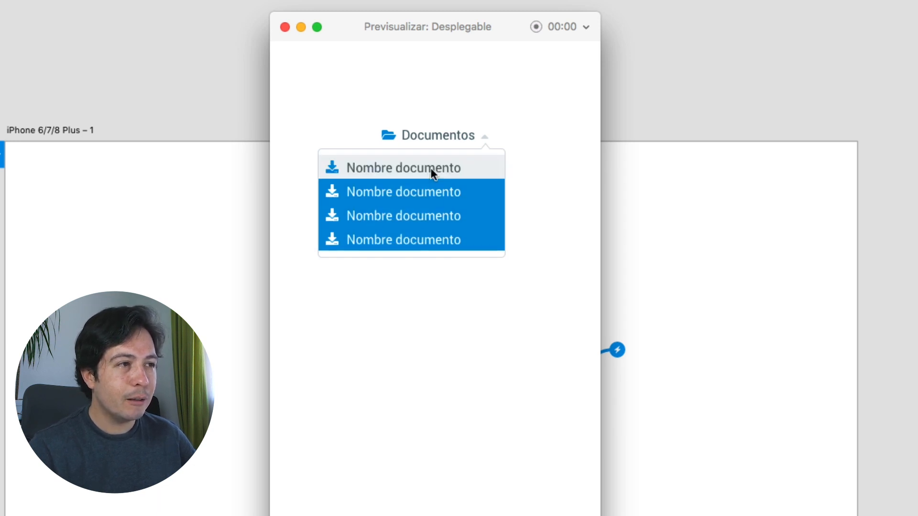
pyautogui.click(444, 217)
pyautogui.click(450, 193)
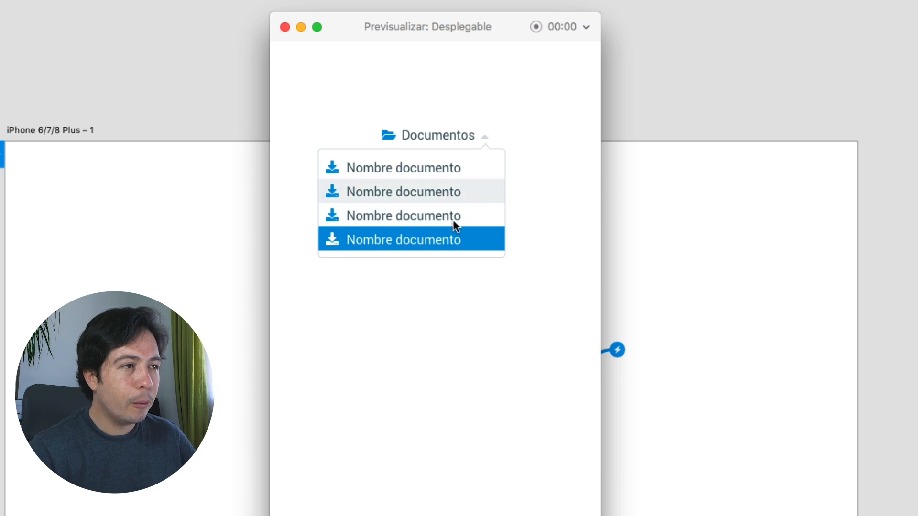
# Step: Test collapsing and reopening the dropdown from the Documentos header in the preview
pyautogui.click(434, 135)
pyautogui.click(439, 138)
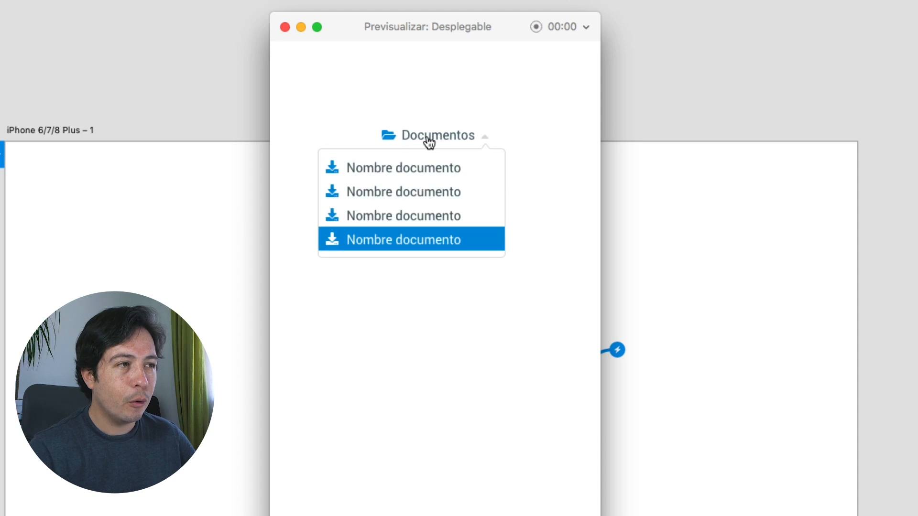
pyautogui.click(441, 138)
pyautogui.click(445, 137)
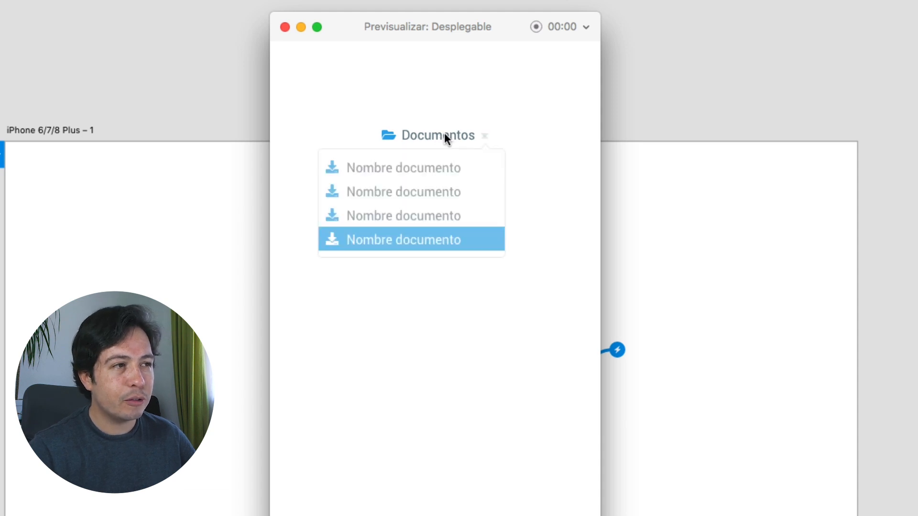
# Step: Toggle the Documentos header twice more in the preview, and close the preview
pyautogui.click(445, 138)
pyautogui.click(446, 138)
pyautogui.click(285, 26)
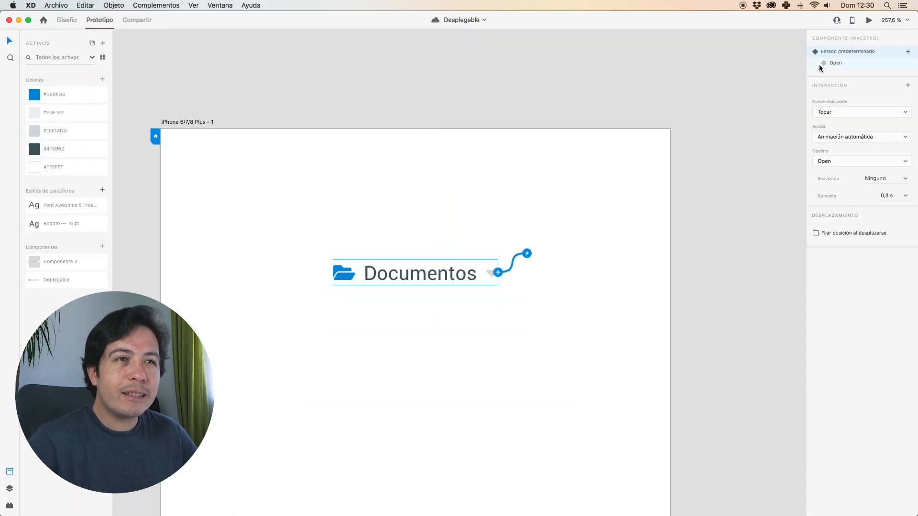
# Step: Preview the artboard, expand the Documentos dropdown, activate the first, second and fourth document rows, and close the preview
pyautogui.click(870, 20)
pyautogui.click(415, 124)
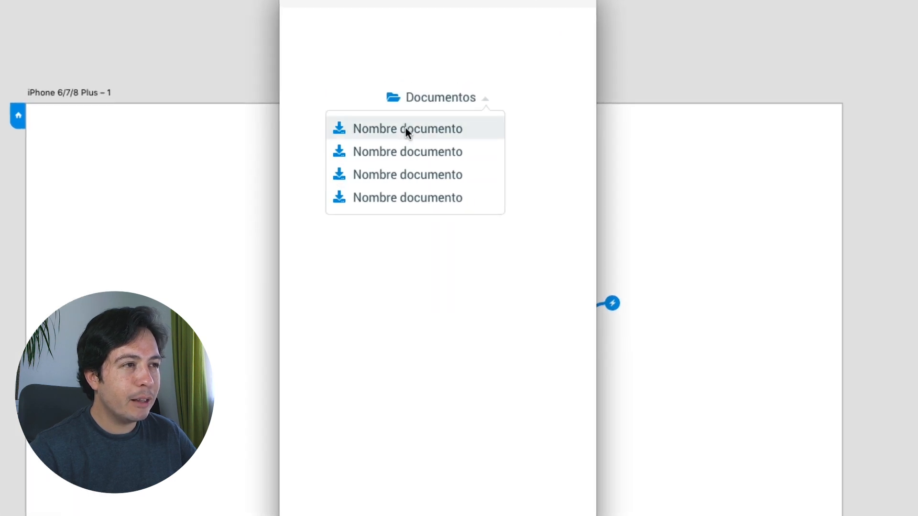
pyautogui.click(406, 128)
pyautogui.click(422, 154)
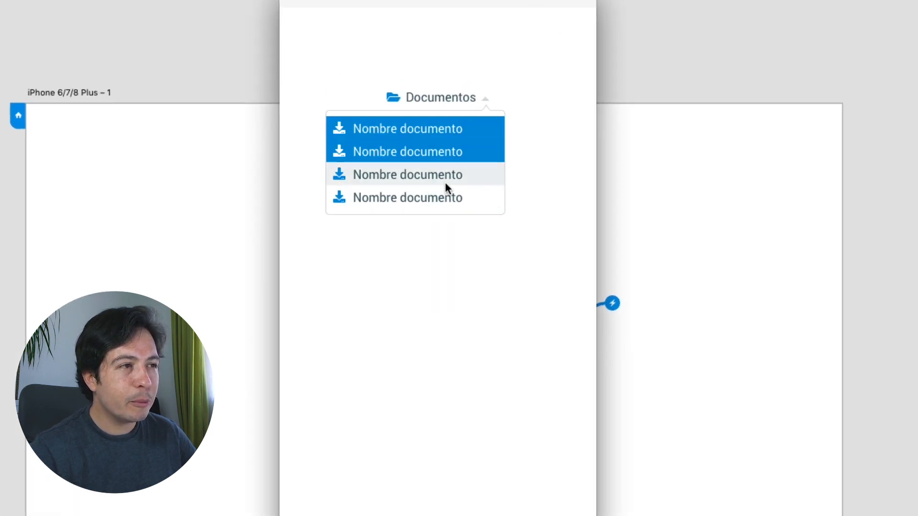
pyautogui.click(439, 201)
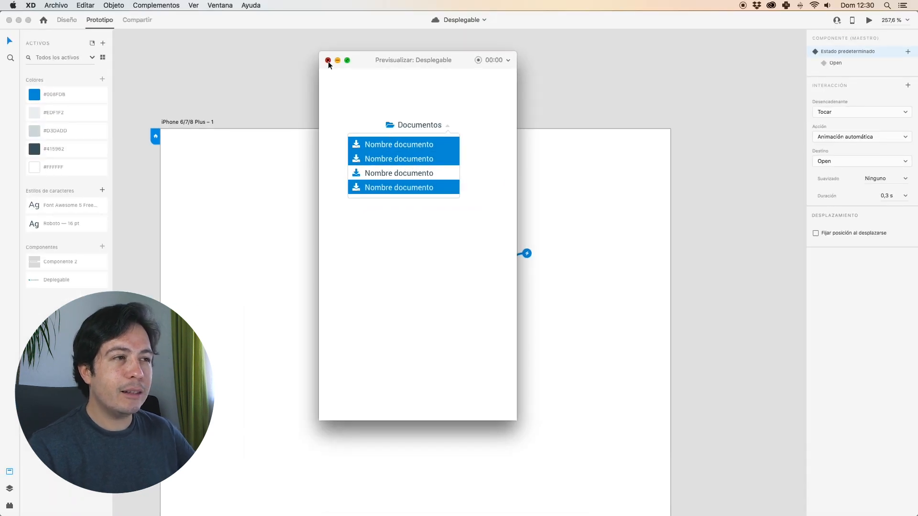
pyautogui.click(328, 61)
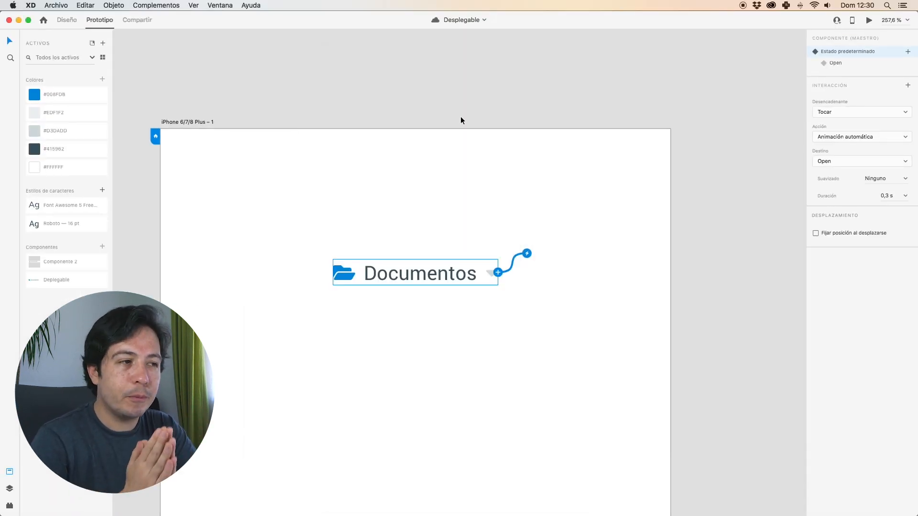
# Step: Reopen the preview and expand the Documentos dropdown to check the row hover transition, and close the preview
pyautogui.hscroll(1, 507, 180)
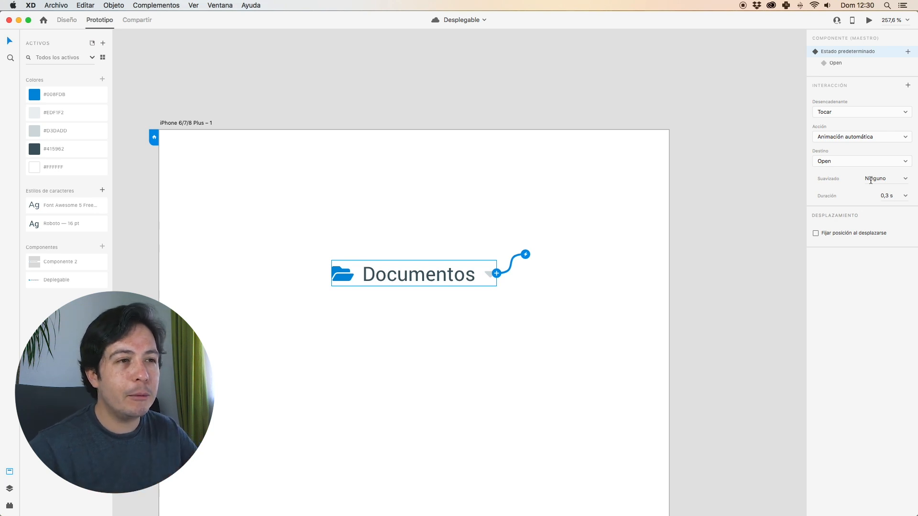
pyautogui.click(868, 21)
pyautogui.click(425, 129)
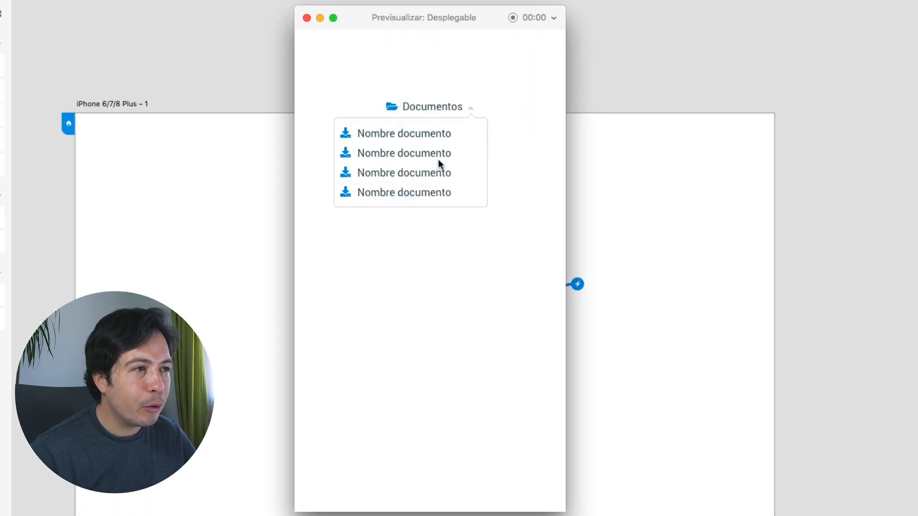
pyautogui.click(307, 17)
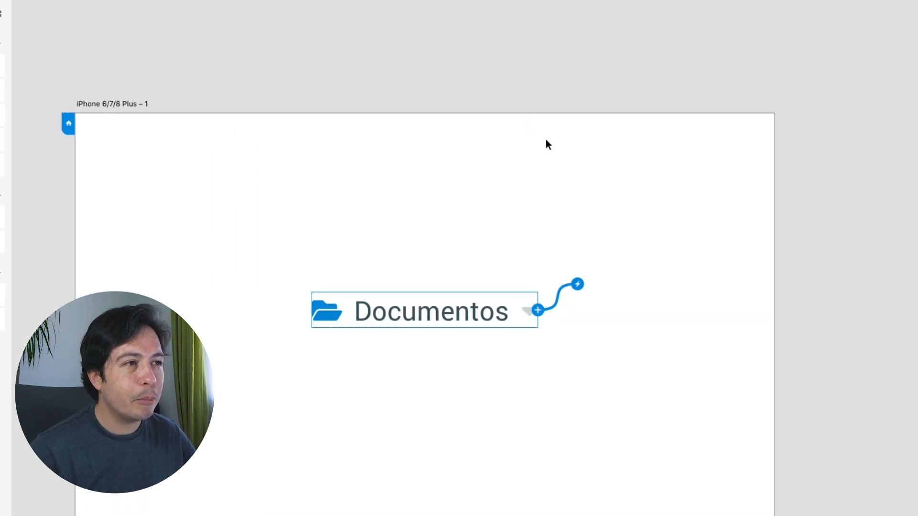
# Step: Select the Nombre documento master component beside the artboard and review its Hover state and default-state interactions
pyautogui.scroll(-3, 574, 139)
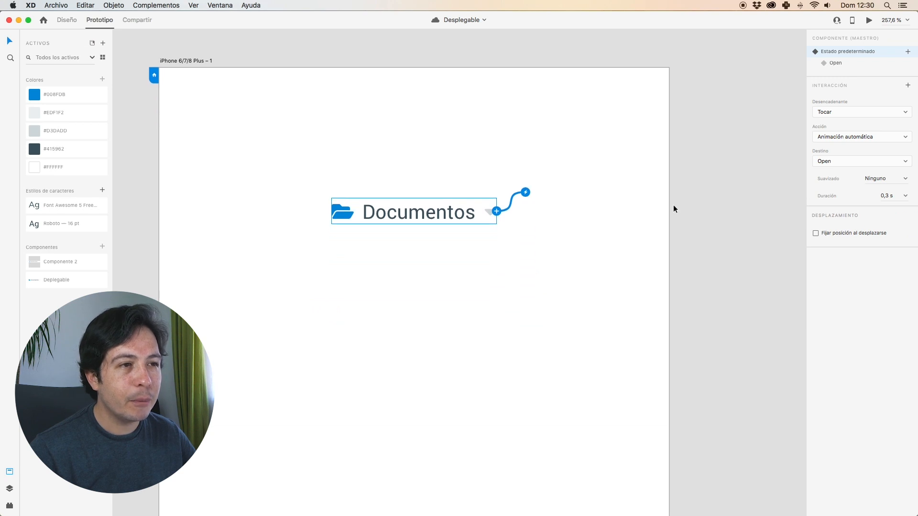
pyautogui.hscroll(10, 667, 204)
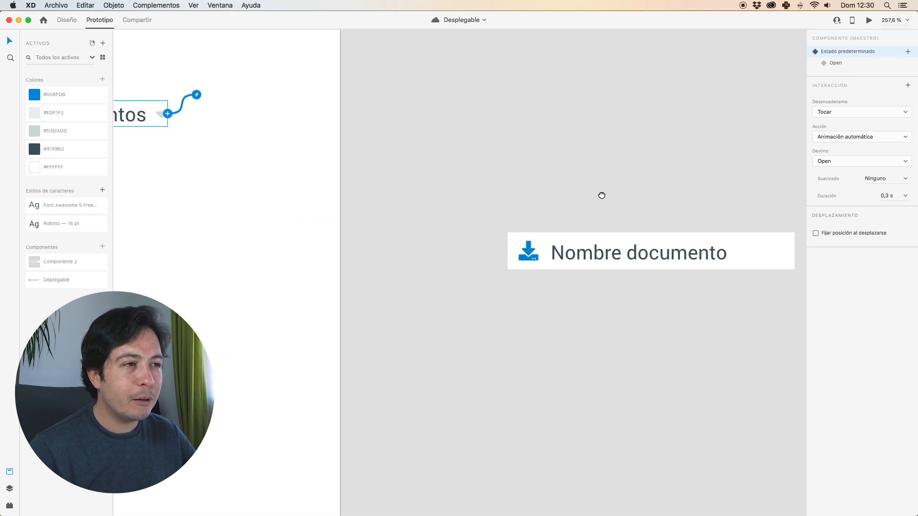
pyautogui.click(491, 228)
pyautogui.doubleClick(592, 217)
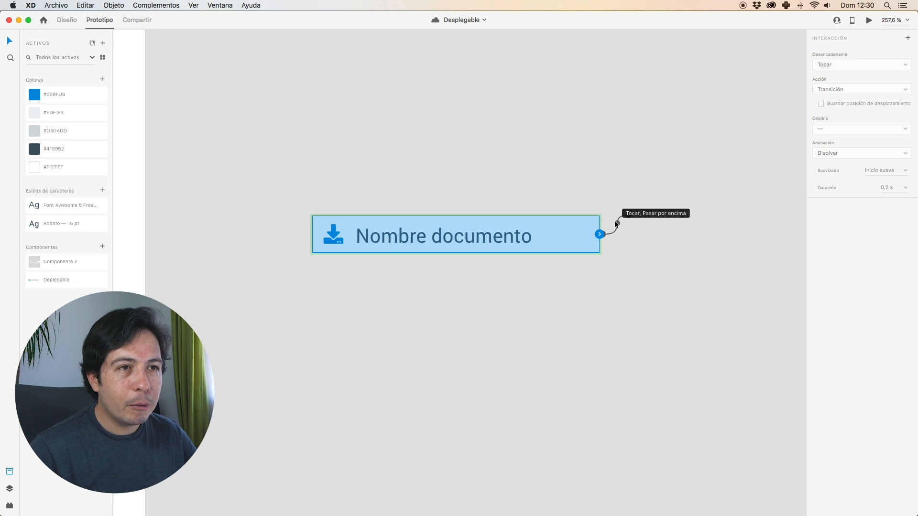
pyautogui.click(537, 182)
pyautogui.click(496, 221)
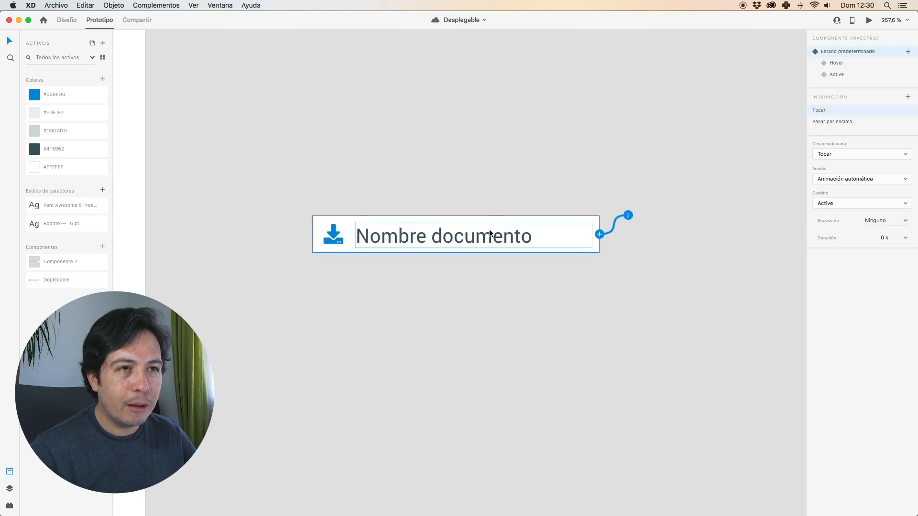
pyautogui.click(845, 62)
pyautogui.click(852, 52)
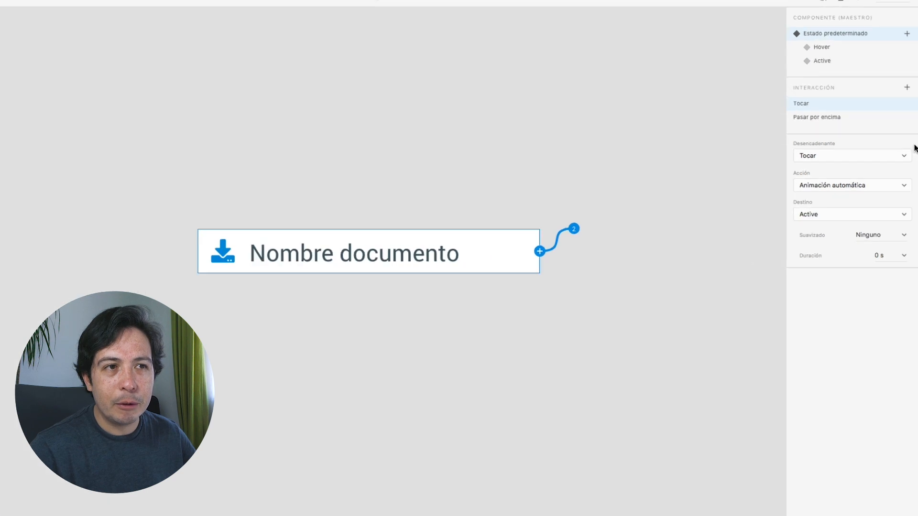
# Step: Set the duration of the row component's Pasar por encima interaction to 0 s, check its Hover state, and save the document
pyautogui.click(825, 117)
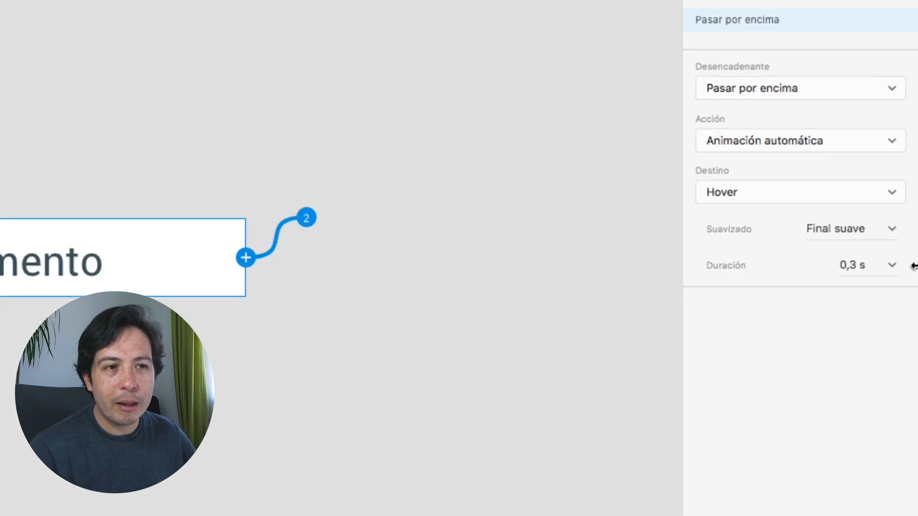
pyautogui.click(859, 267)
pyautogui.press('Down')
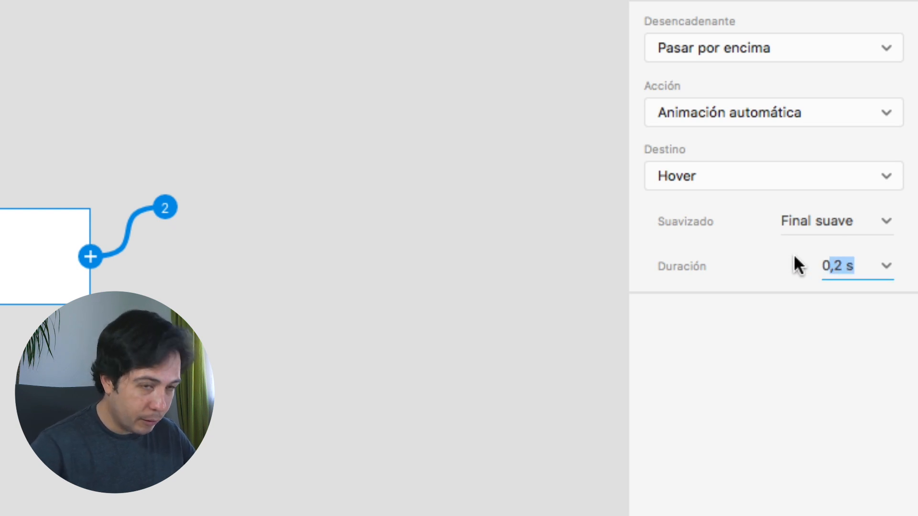
pyautogui.write(',3')
pyautogui.press('Return')
pyautogui.click(834, 266)
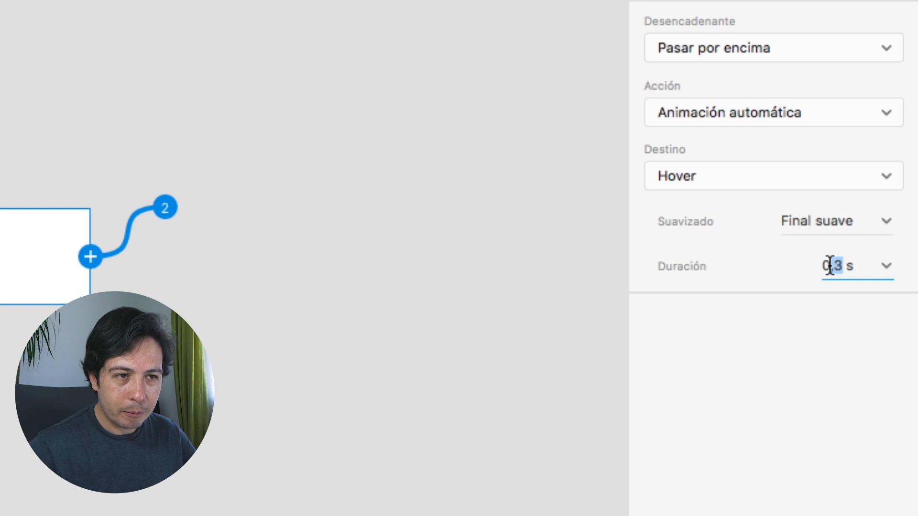
pyautogui.write('0')
pyautogui.press('Return')
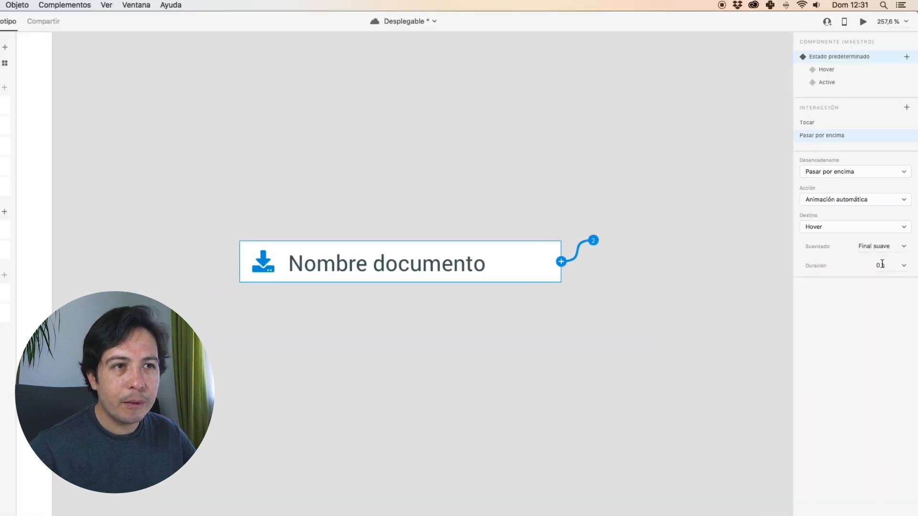
pyautogui.click(846, 65)
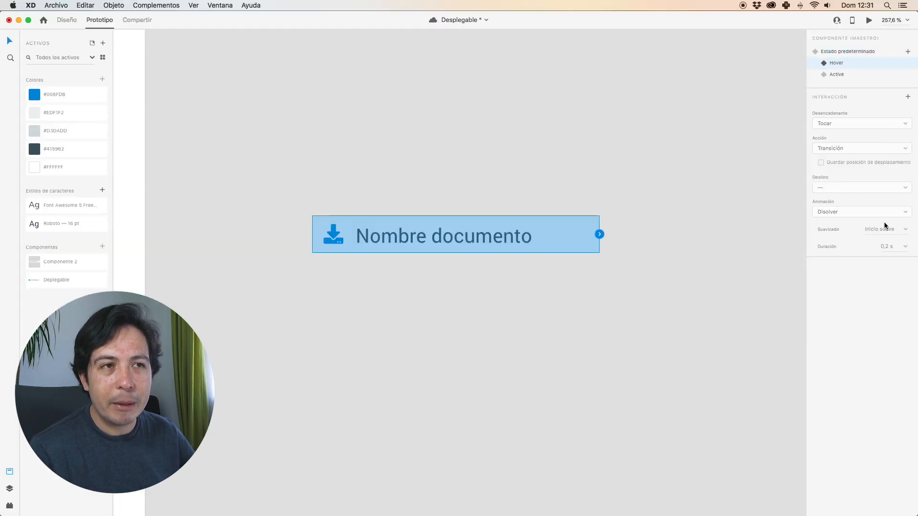
pyautogui.click(844, 51)
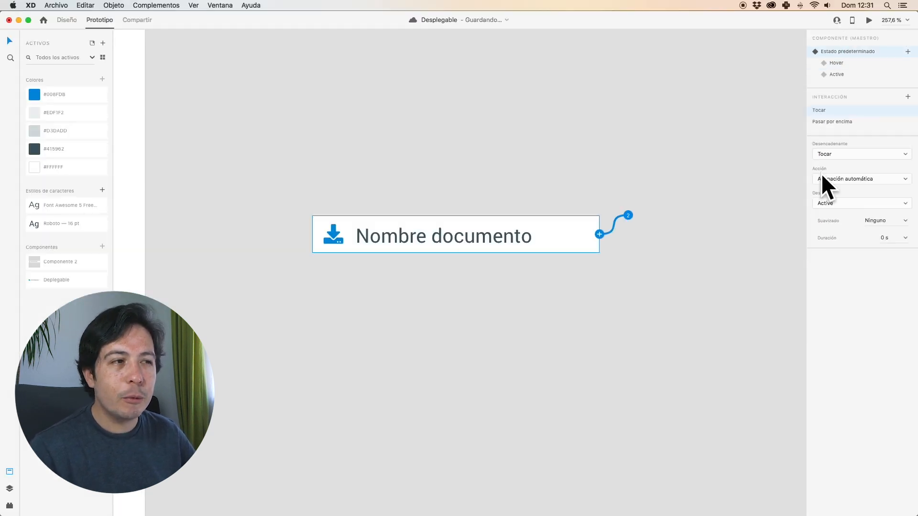
# Step: Preview the artboard, open the Documentos dropdown, and activate all four document rows one after another
pyautogui.hscroll(-9, 354, 85)
pyautogui.scroll(2, 366, 88)
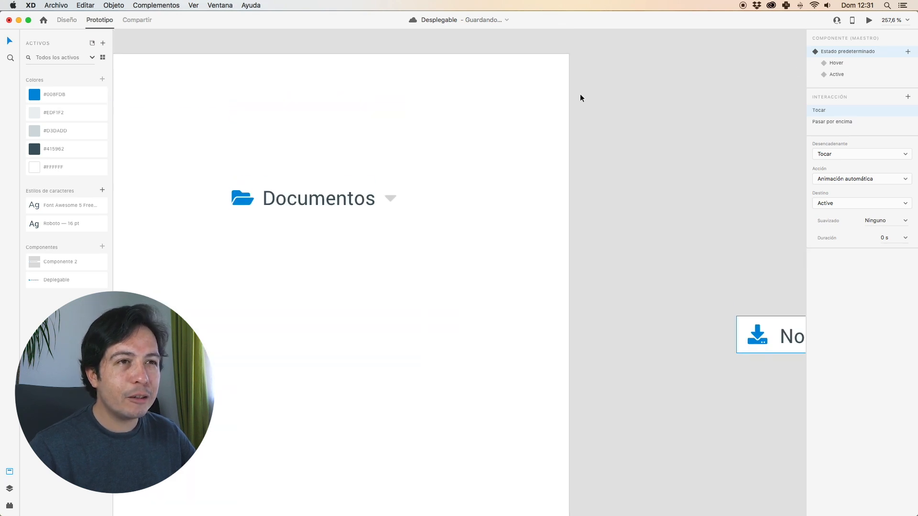
pyautogui.click(869, 21)
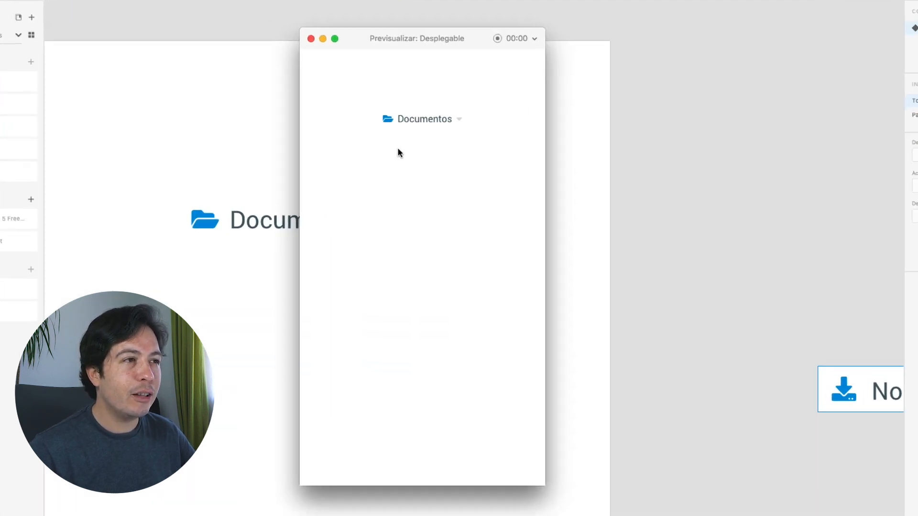
pyautogui.click(471, 117)
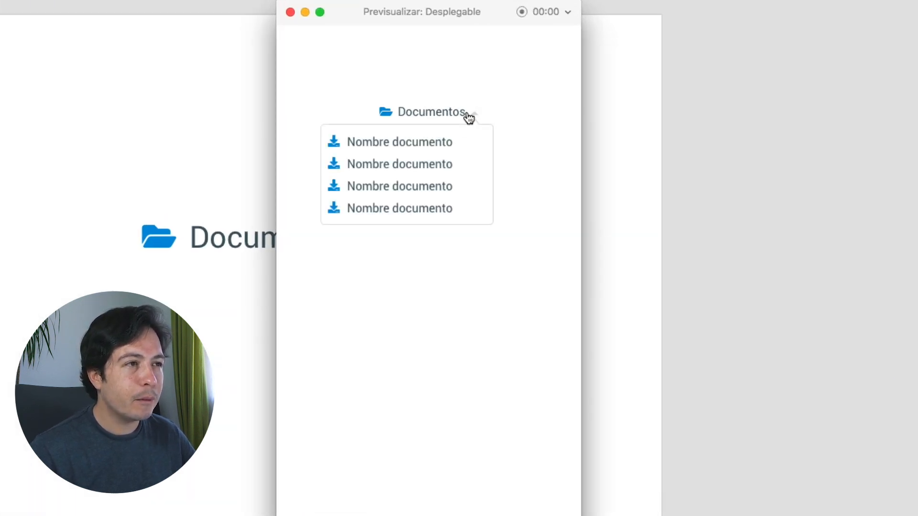
pyautogui.click(459, 146)
pyautogui.click(464, 164)
pyautogui.click(462, 185)
pyautogui.click(464, 206)
# Step: Deactivate the four document rows in the preview, collapse the Documentos dropdown, and close the preview
pyautogui.click(463, 187)
pyautogui.click(463, 164)
pyautogui.click(462, 142)
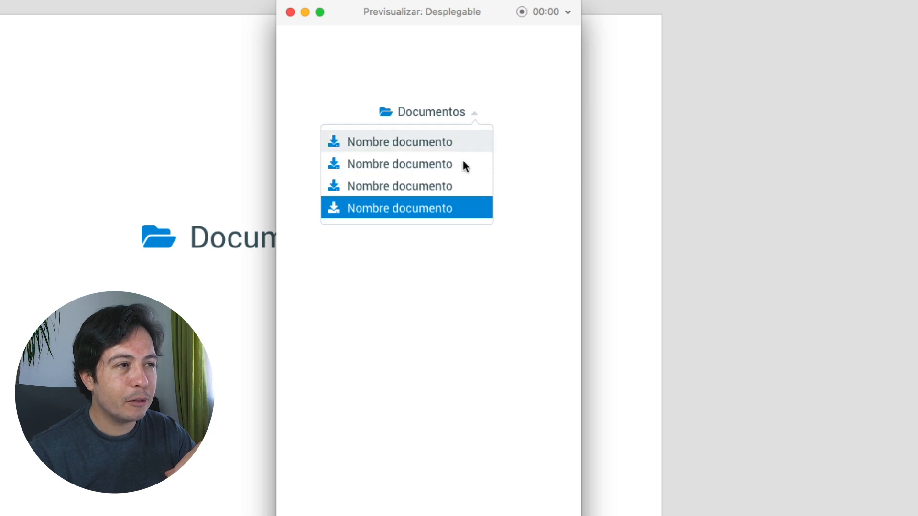
pyautogui.click(462, 207)
pyautogui.click(467, 116)
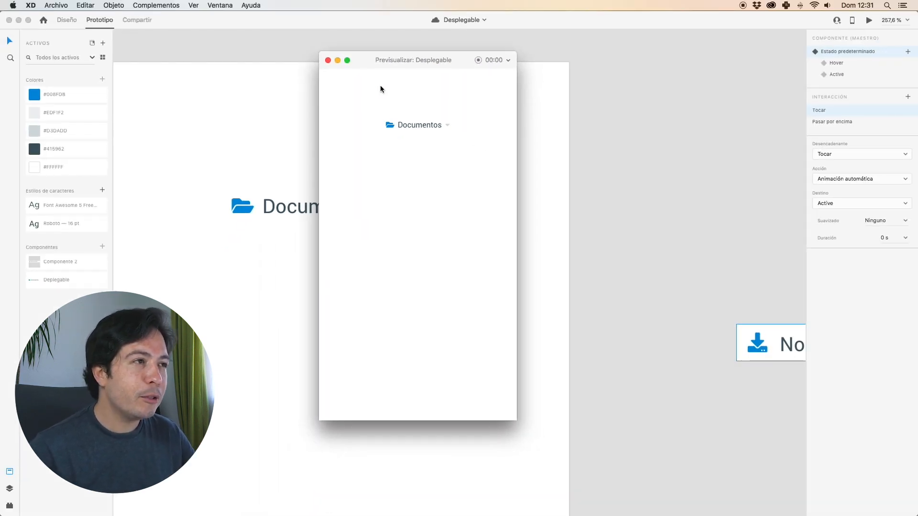
pyautogui.click(328, 60)
# Step: Clear the selection and preview the artboard again, testing the dropdown's hover and active rows, and close the preview
pyautogui.click(397, 110)
pyautogui.hscroll(-3, 334, 110)
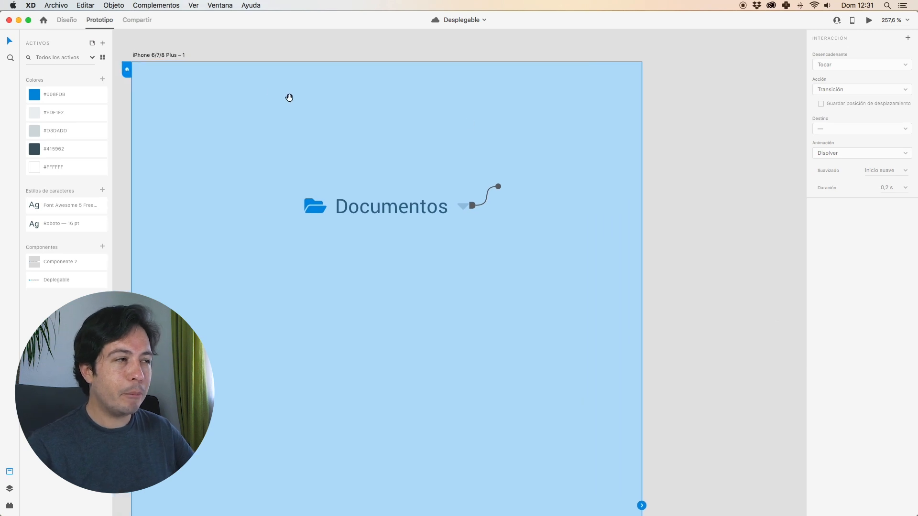
pyautogui.click(133, 41)
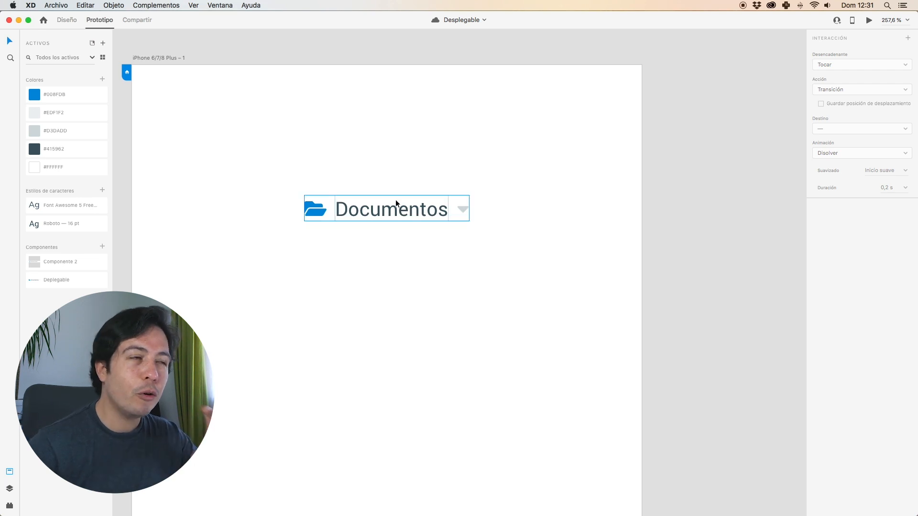
pyautogui.click(869, 19)
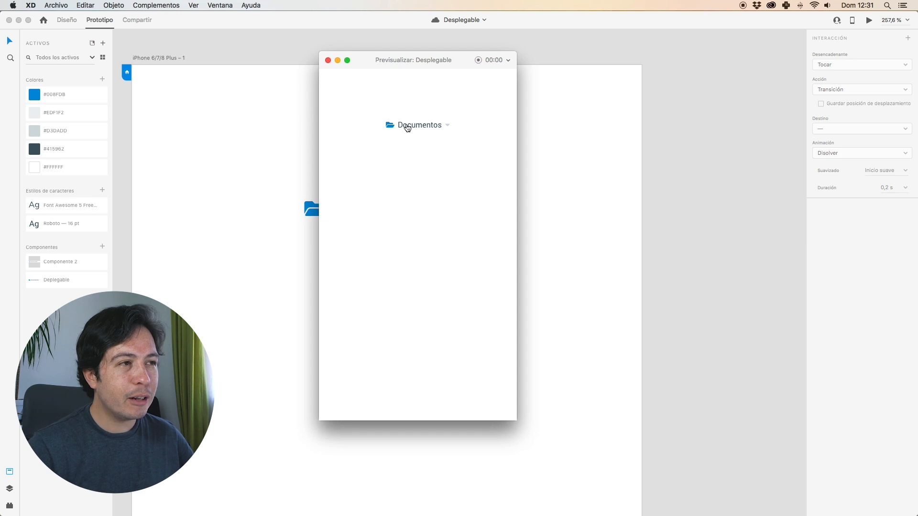
pyautogui.click(420, 128)
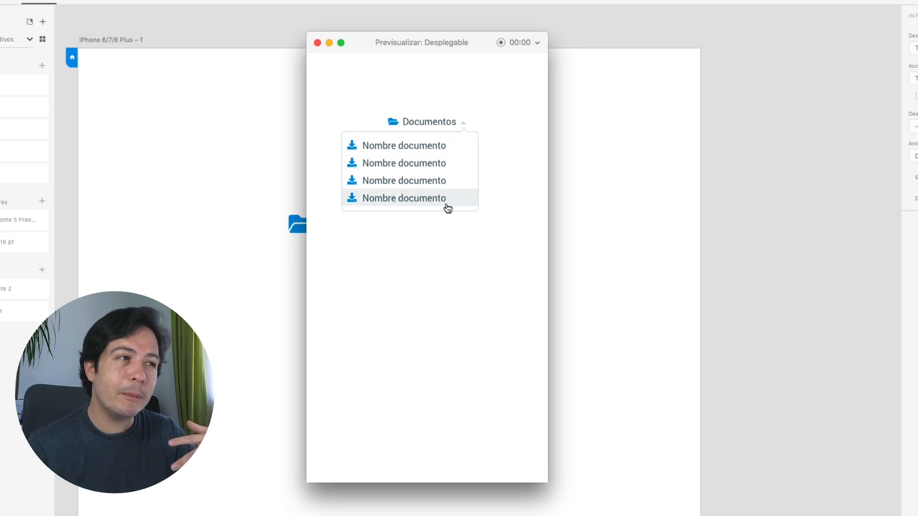
pyautogui.click(454, 150)
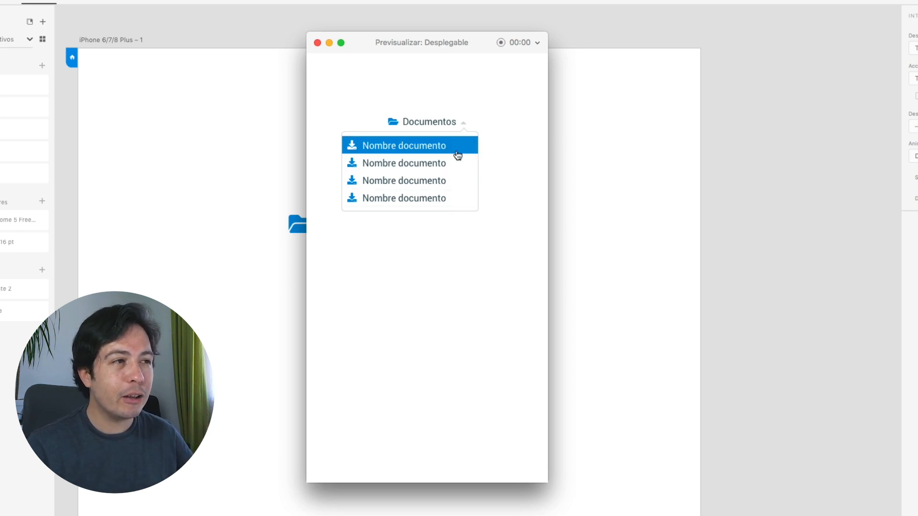
pyautogui.click(455, 165)
pyautogui.click(458, 180)
pyautogui.click(461, 198)
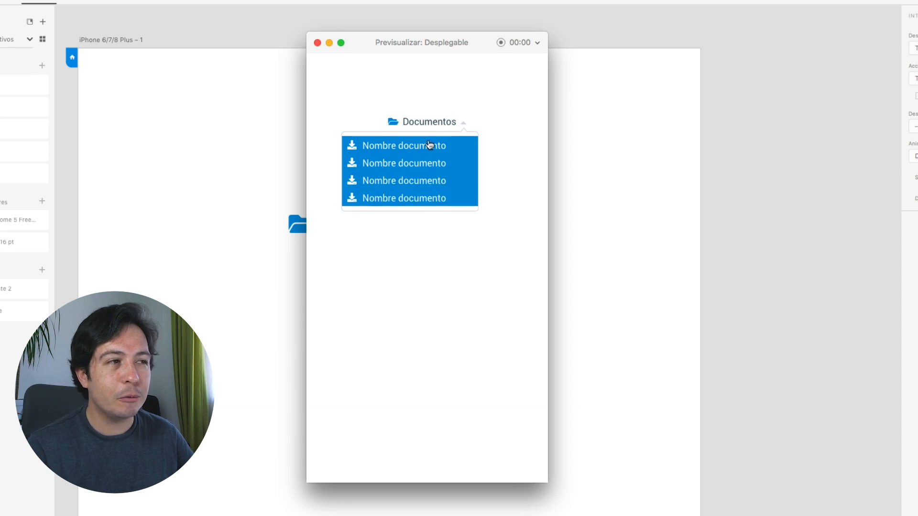
pyautogui.click(319, 43)
# Step: Leave the preview, switch to design mode, and open the download icon text of the Nombre documento row component for editing
pyautogui.click(486, 127)
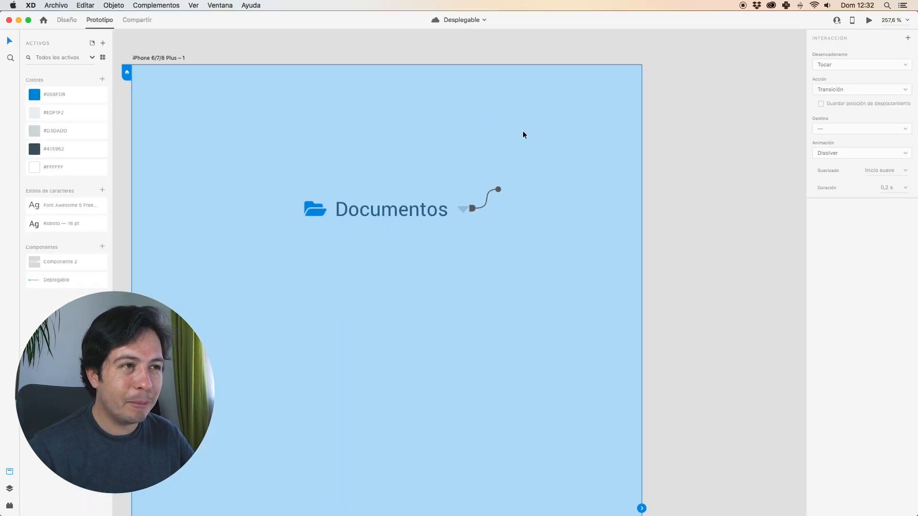
pyautogui.click(683, 147)
pyautogui.hscroll(3, 683, 148)
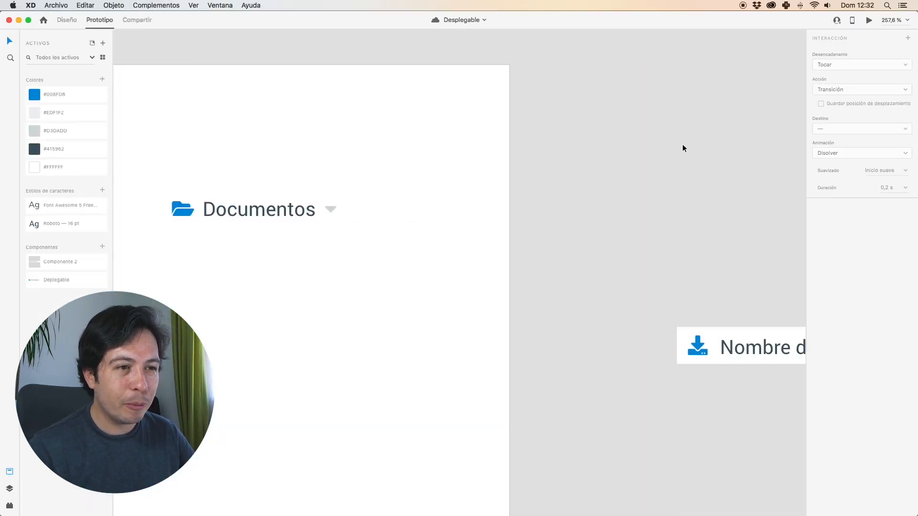
pyautogui.scroll(-5, 683, 148)
pyautogui.hscroll(5, 689, 153)
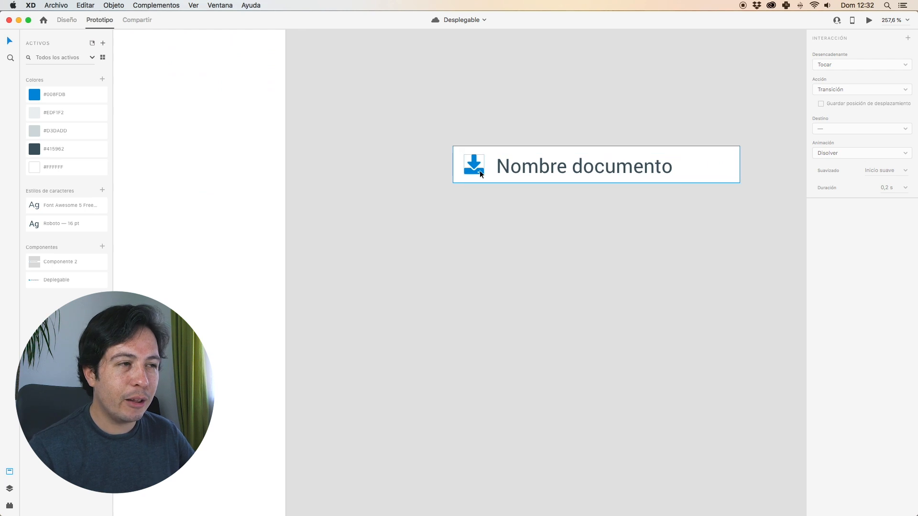
pyautogui.click(474, 167)
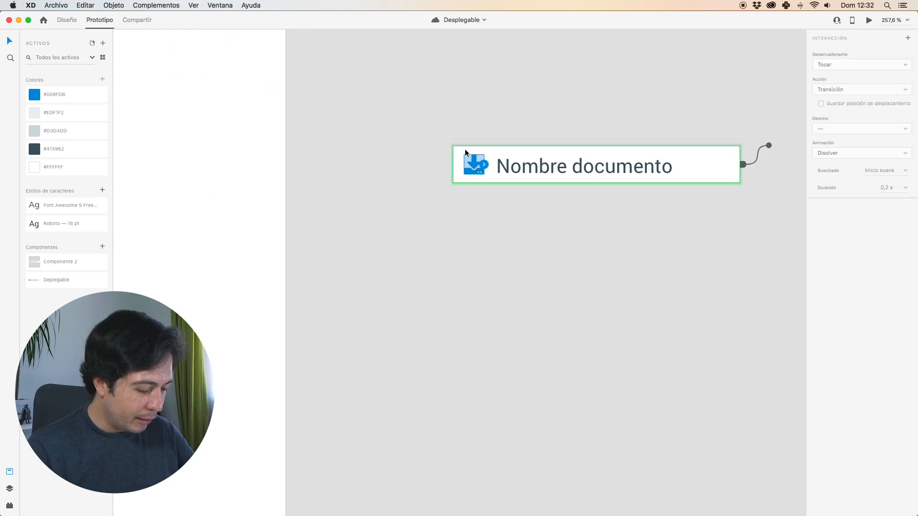
pyautogui.click(67, 20)
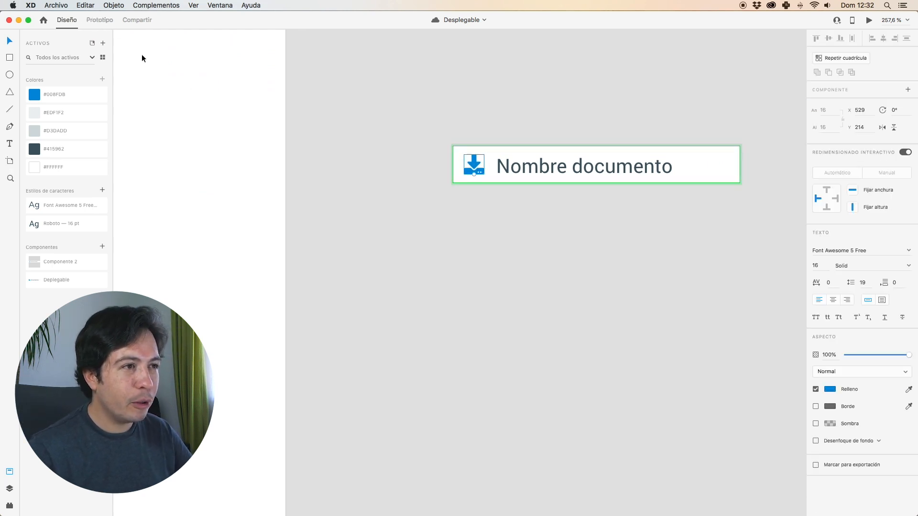
pyautogui.doubleClick(473, 167)
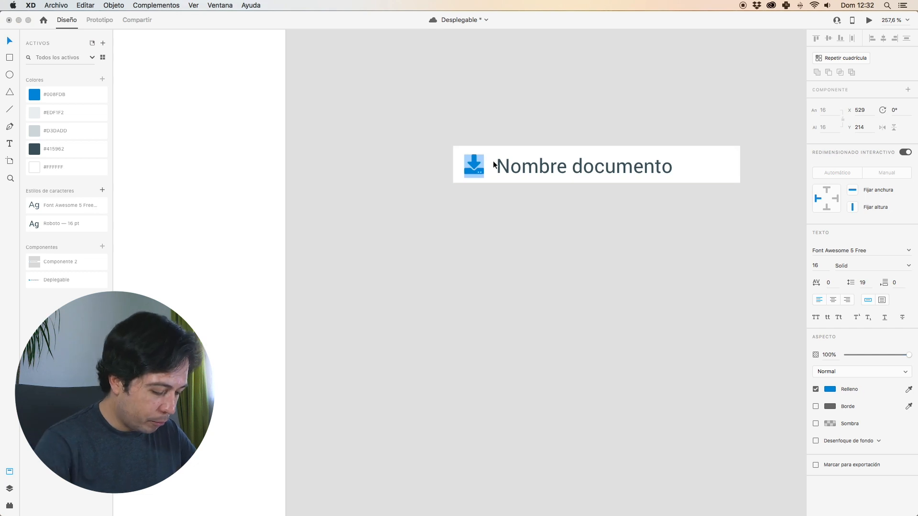
# Step: Try "check" as the row component's default icon text, and clear it
pyautogui.write('check')
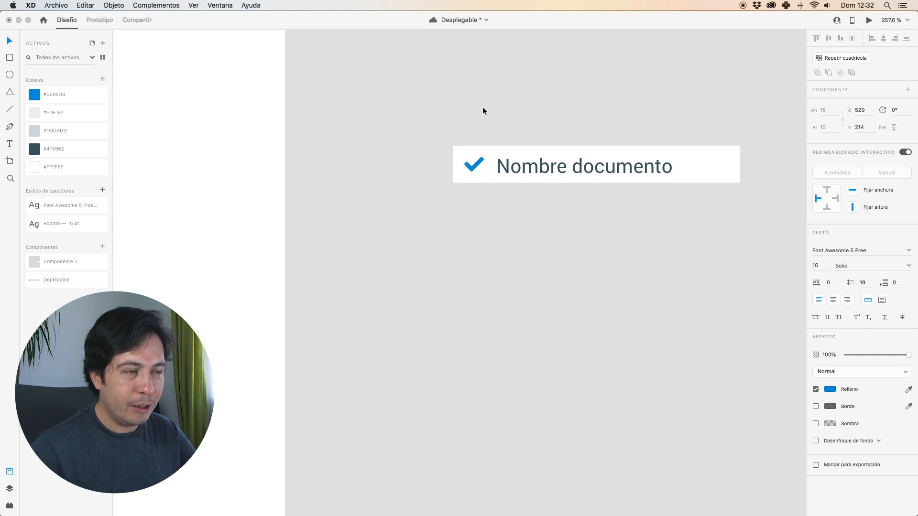
pyautogui.press('BackSpace')
pyautogui.press('BackSpace')
pyautogui.press('BackSpace')
pyautogui.press('BackSpace')
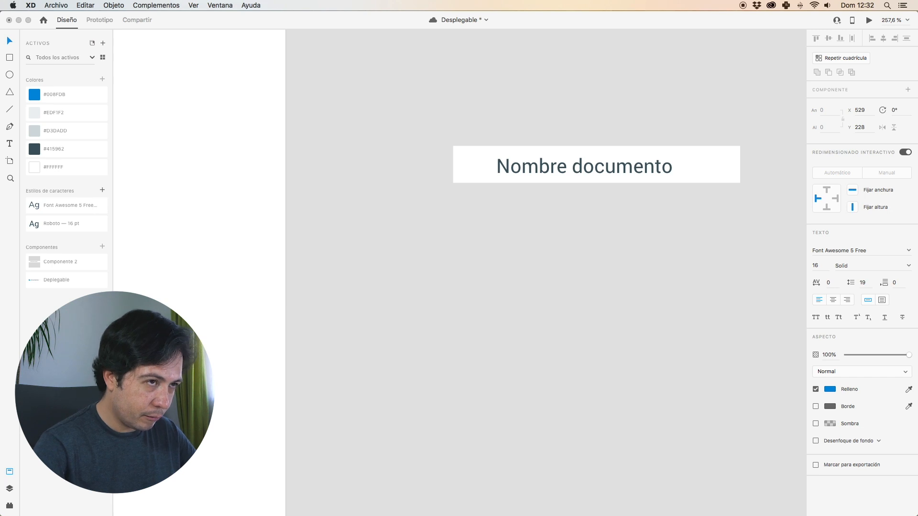
# Step: Save the document and enter "circle" as the icon text of the row component's default state
pyautogui.press('super+s')
pyautogui.write('Cic')
pyautogui.press('BackSpace')
pyautogui.write('rcle')
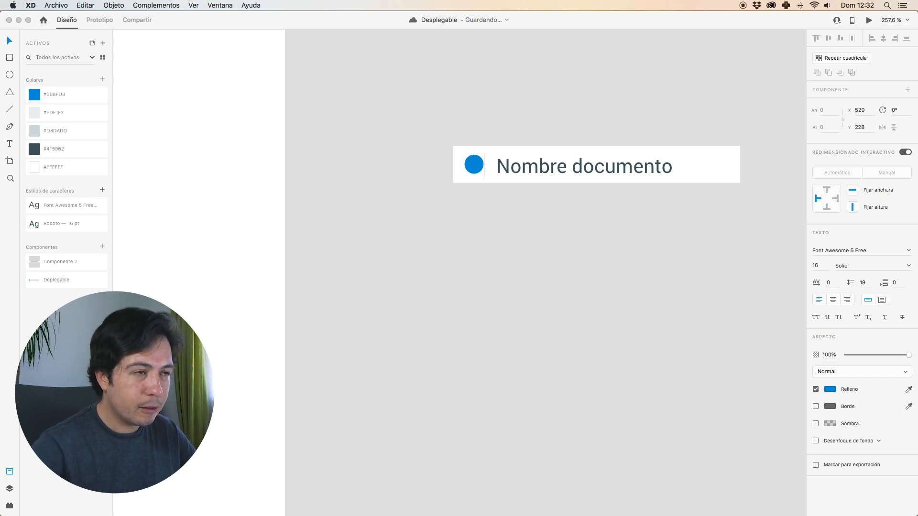
pyautogui.write('-line')
pyautogui.press('BackSpace')
pyautogui.press('BackSpace')
pyautogui.press('Escape')
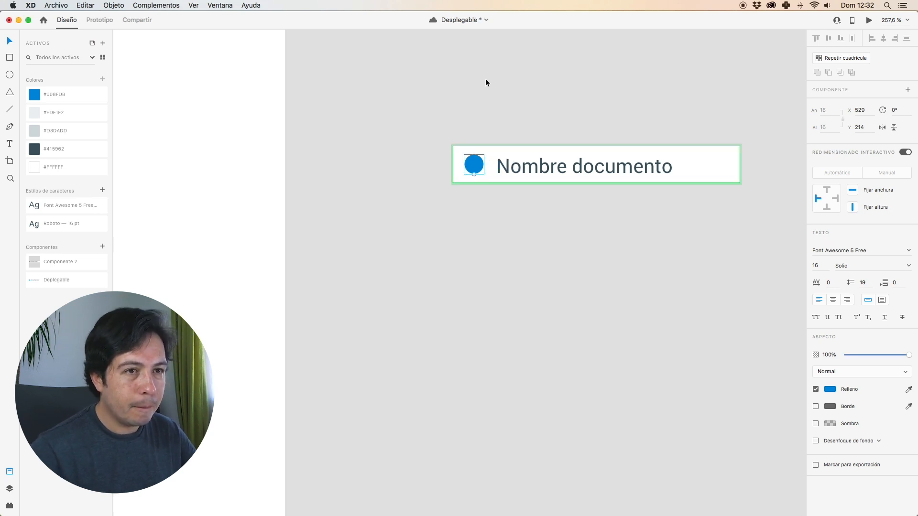
# Step: Set the circle icon's font style to Regular and move the icon down to Y 215
pyautogui.click(913, 264)
pyautogui.click(877, 273)
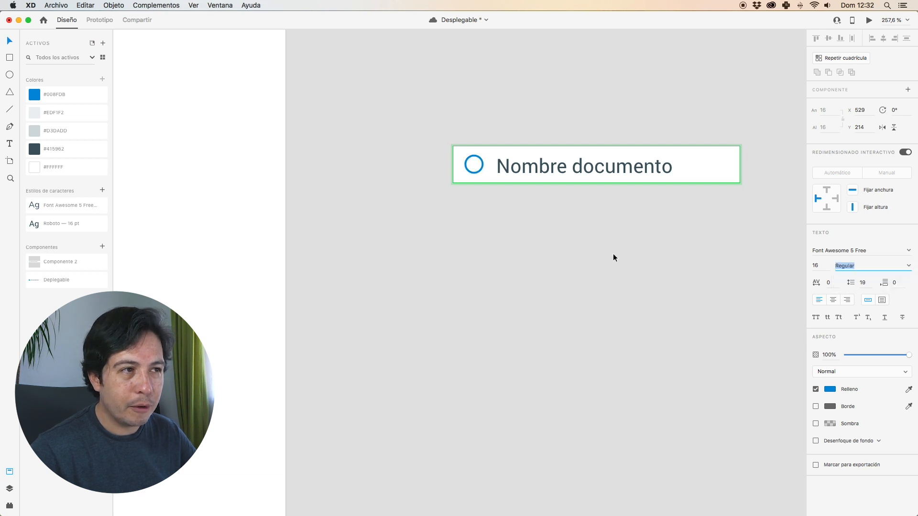
pyautogui.moveTo(480, 169); pyautogui.dragTo(479, 170)
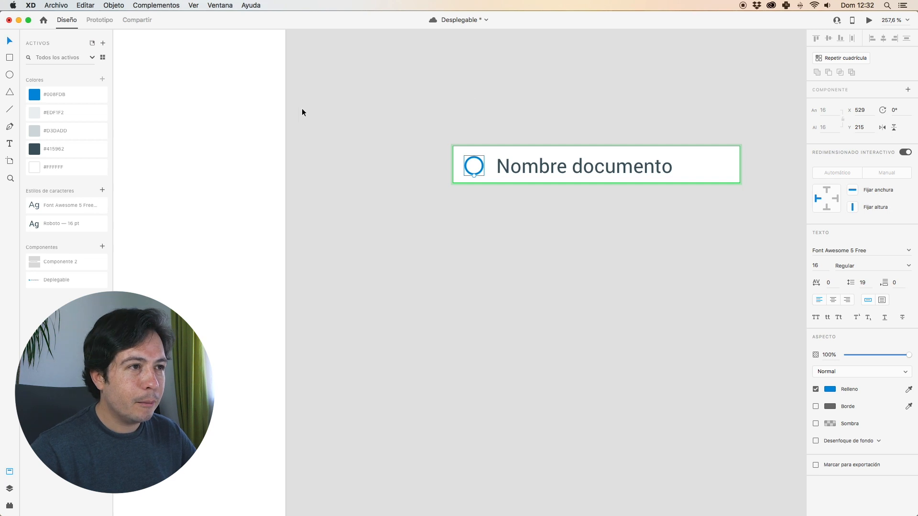
# Step: Check the row component's Hover state, and in its Active state set the icon text to "check" with the Solid font style
pyautogui.press('Escape')
pyautogui.click(836, 117)
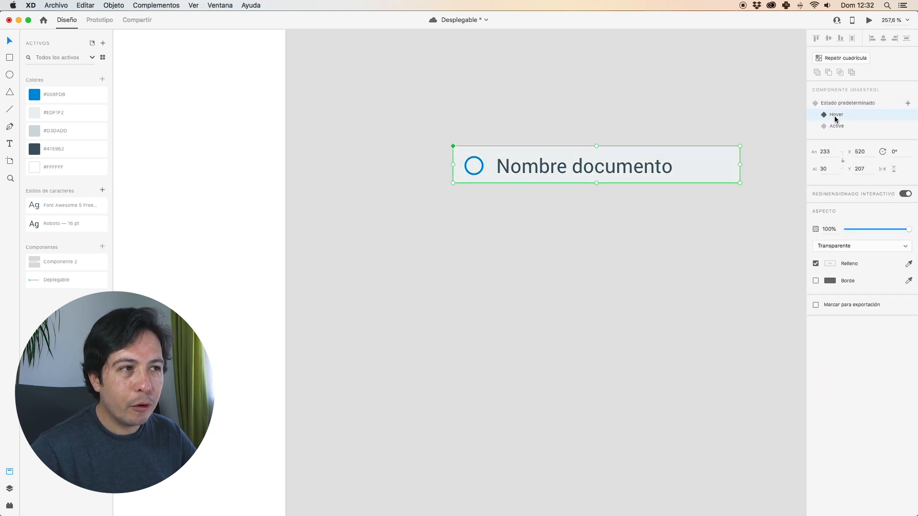
pyautogui.click(840, 126)
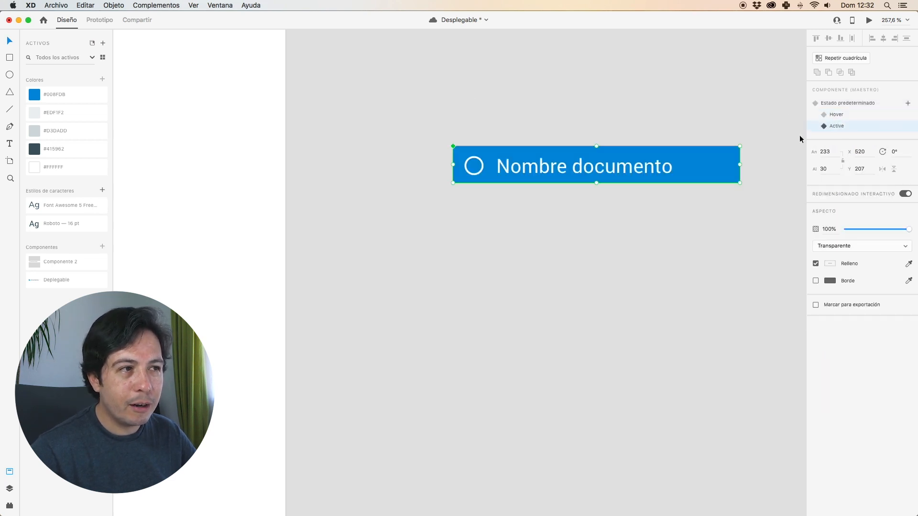
pyautogui.doubleClick(472, 169)
pyautogui.doubleClick(473, 167)
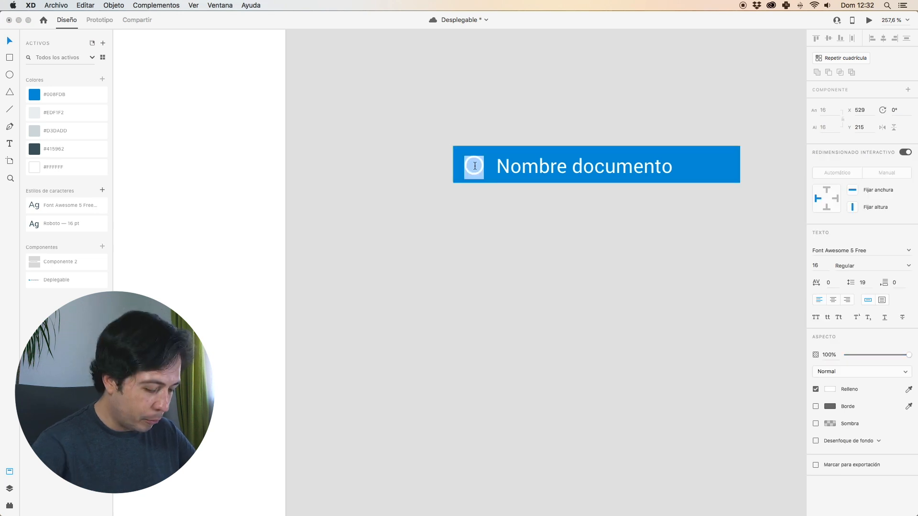
pyautogui.write('check')
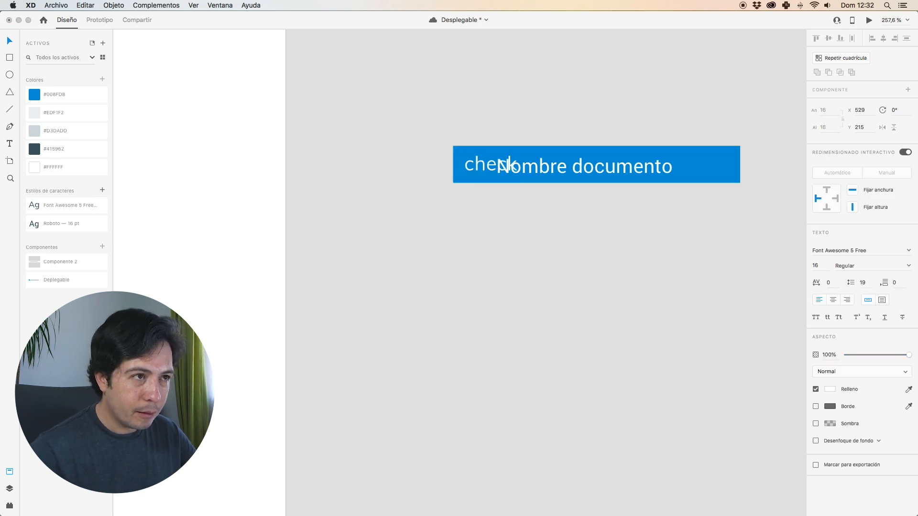
pyautogui.press('Escape')
pyautogui.click(908, 266)
pyautogui.click(883, 281)
pyautogui.click(541, 208)
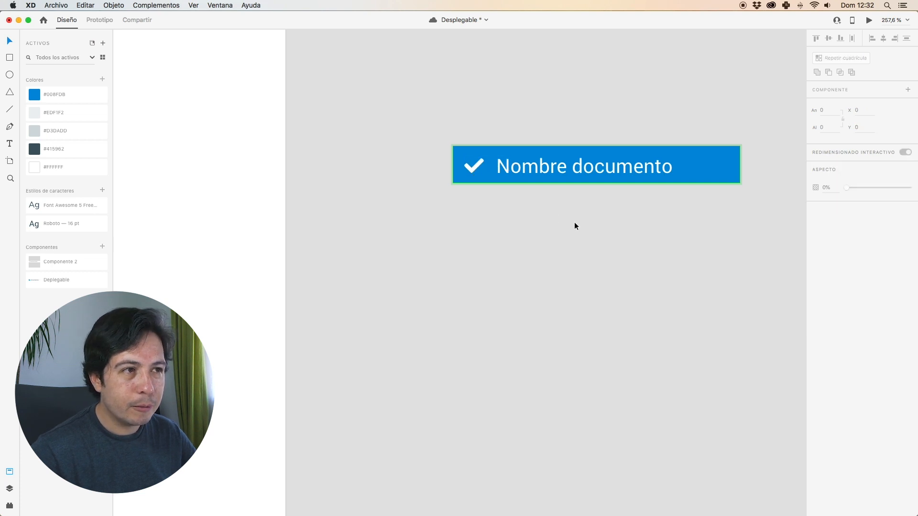
# Step: Preview the artboard, open the Documentos dropdown, and activate its four rows to test the new icons
pyautogui.click(869, 20)
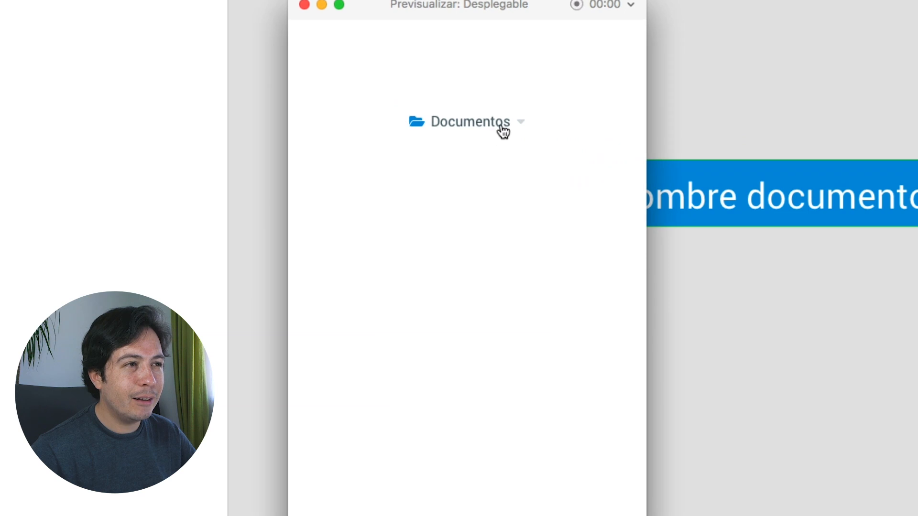
pyautogui.click(437, 124)
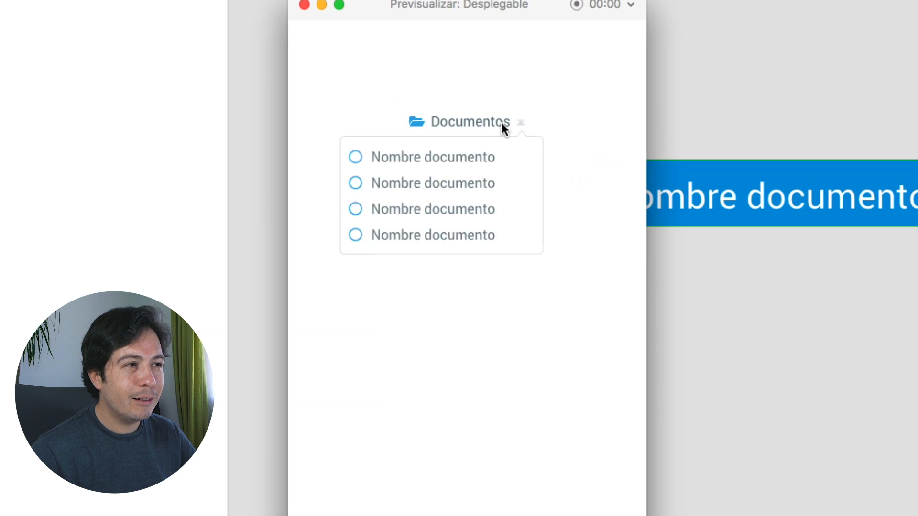
pyautogui.click(461, 160)
pyautogui.click(456, 187)
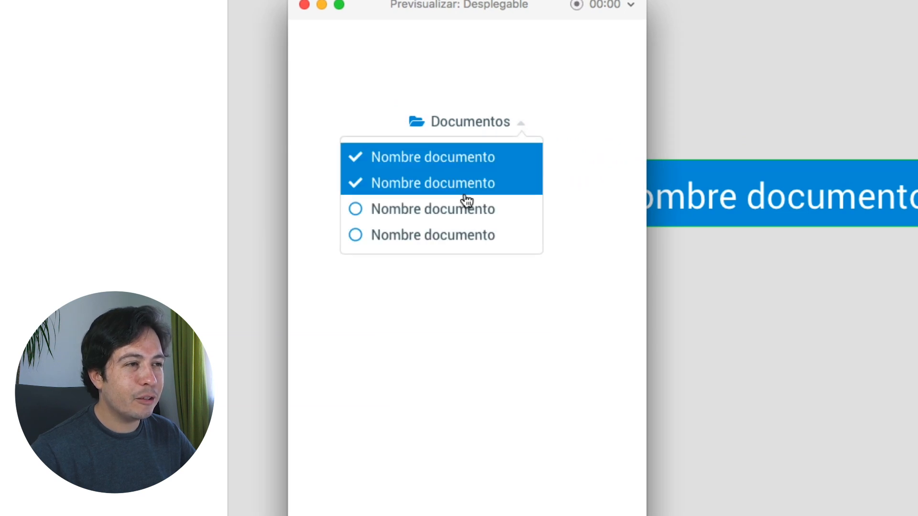
pyautogui.click(466, 209)
pyautogui.click(462, 235)
# Step: Toggle the document rows in the preview until all four are deactivated, and close the preview
pyautogui.click(458, 160)
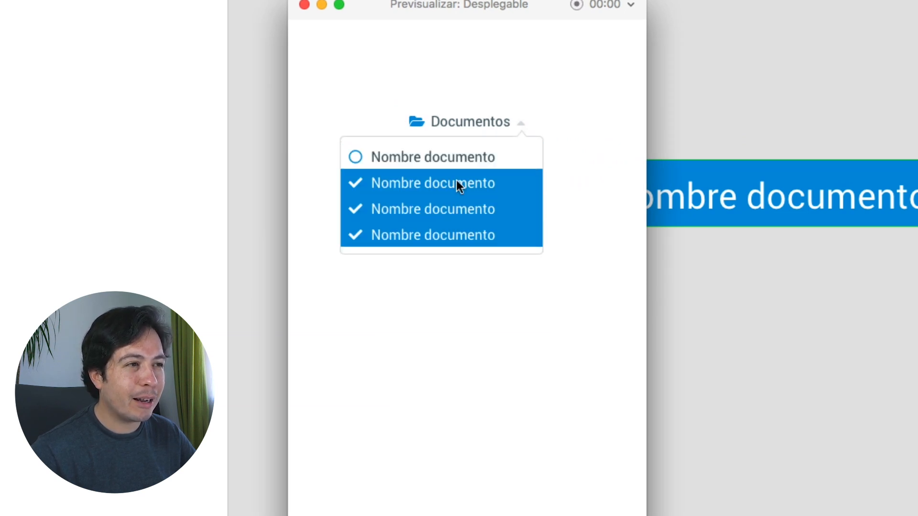
pyautogui.click(457, 184)
pyautogui.click(460, 209)
pyautogui.click(463, 234)
pyautogui.click(447, 184)
pyautogui.click(457, 162)
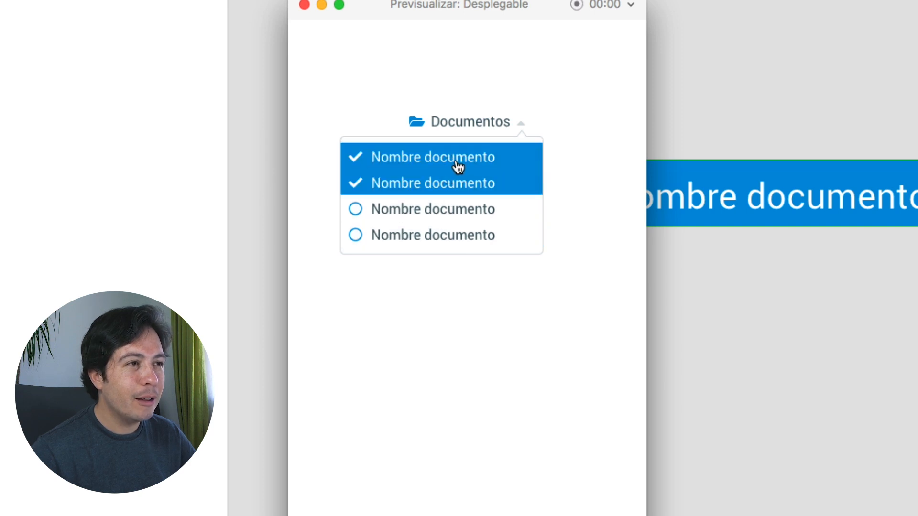
pyautogui.click(458, 162)
pyautogui.click(455, 185)
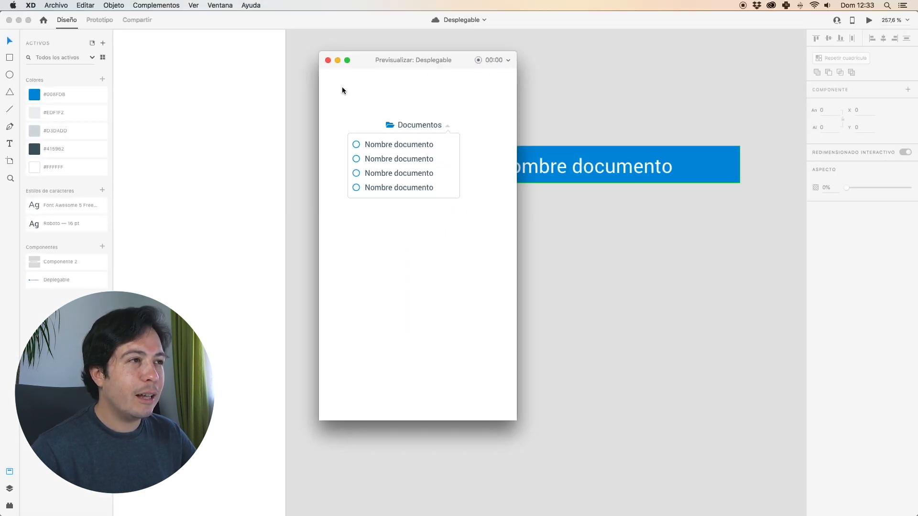
pyautogui.click(328, 61)
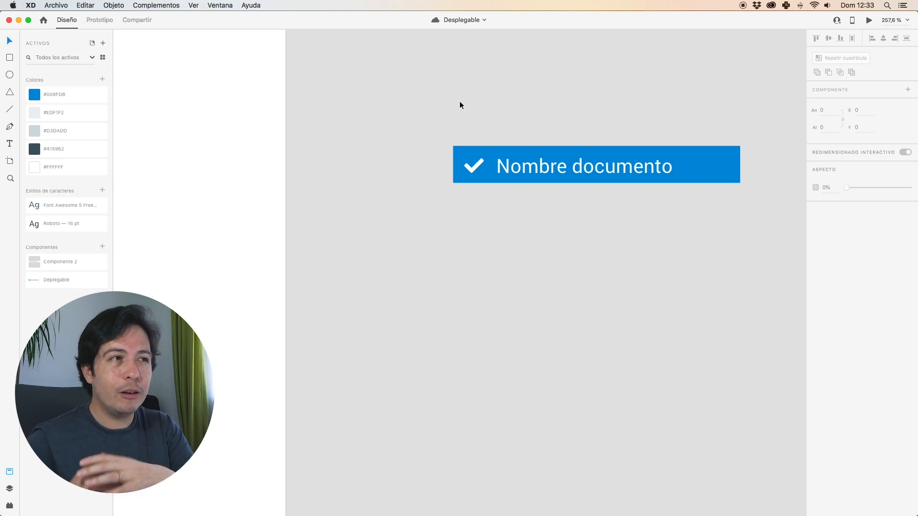
# Step: In the Documentos component's Open state, change the first row's text to "Portafolio"
pyautogui.hscroll(-10, 588, 170)
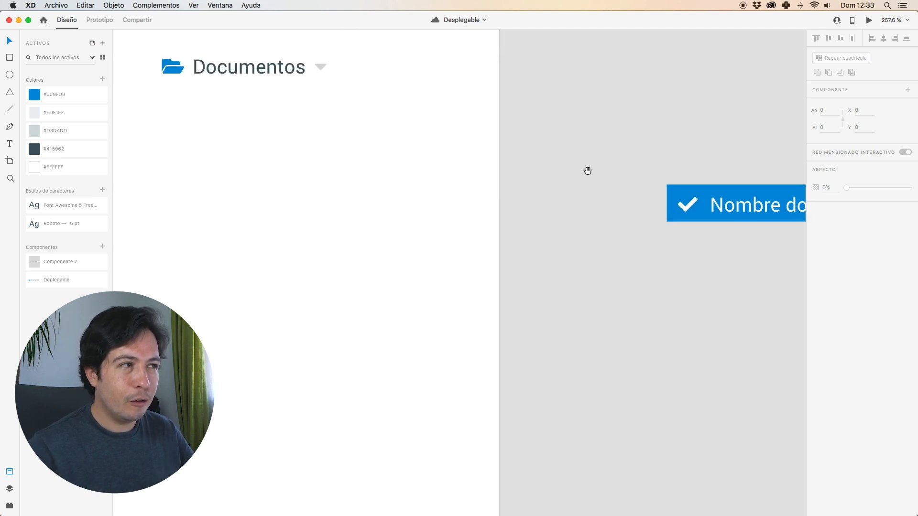
pyautogui.click(391, 115)
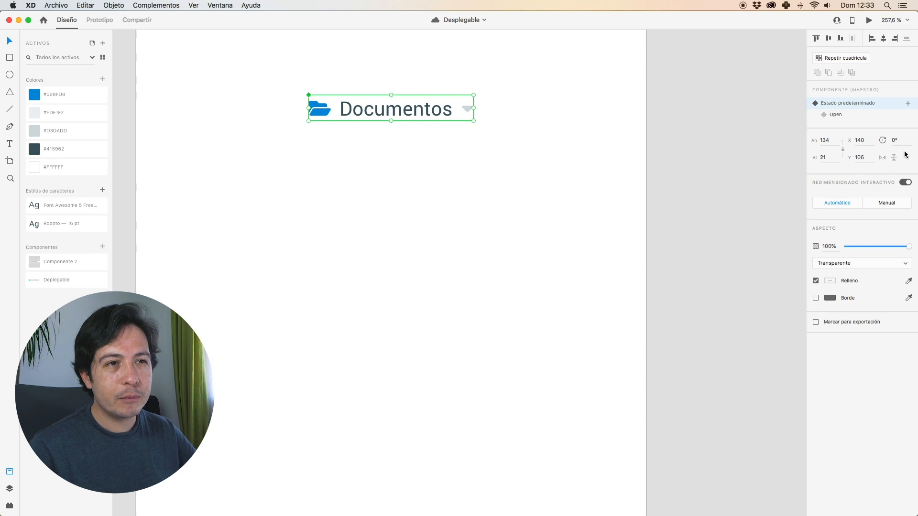
pyautogui.click(837, 115)
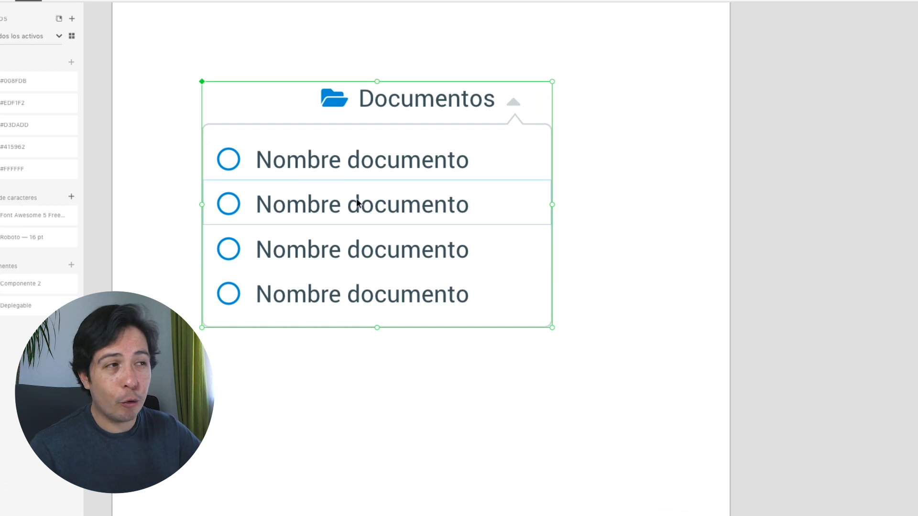
pyautogui.doubleClick(273, 164)
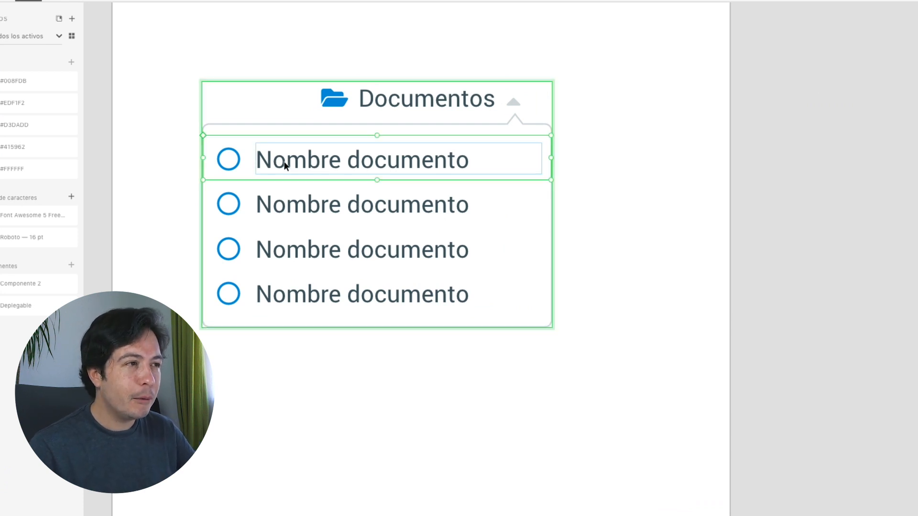
pyautogui.doubleClick(307, 164)
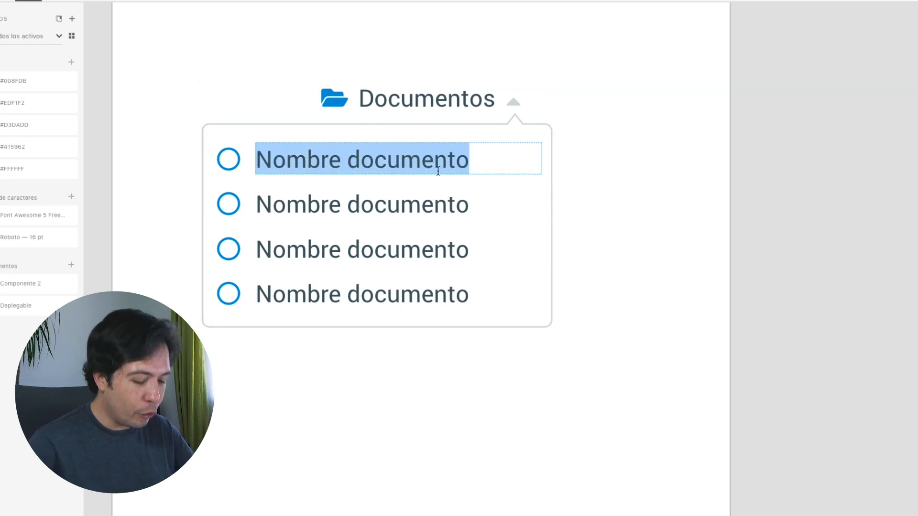
pyautogui.write('Portafolio')
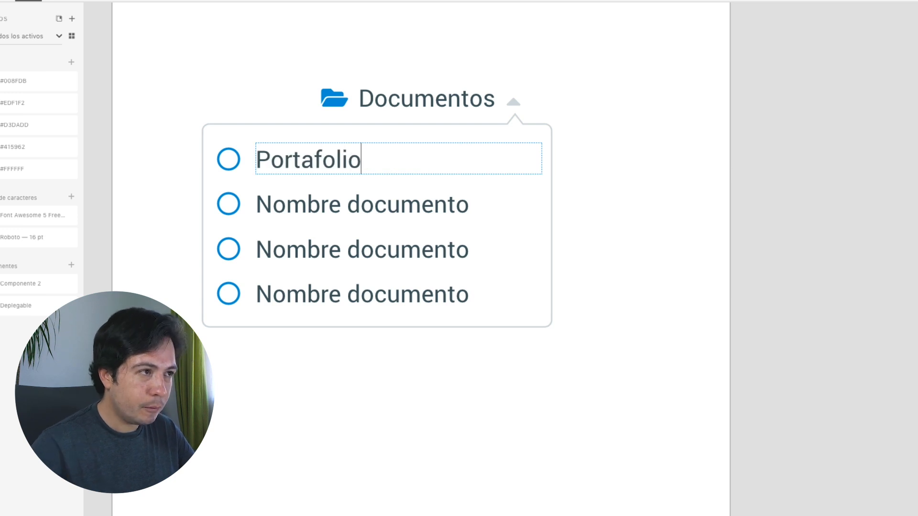
pyautogui.press('Escape')
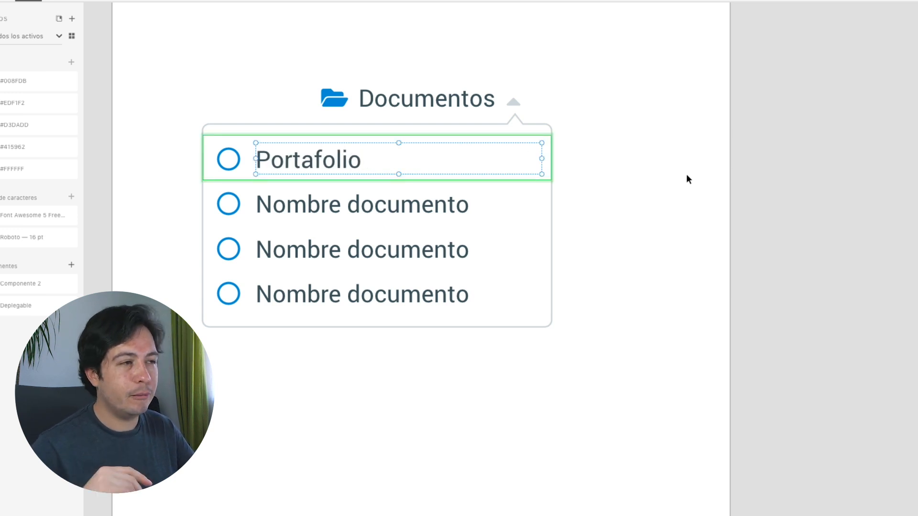
pyautogui.doubleClick(312, 160)
pyautogui.click(642, 182)
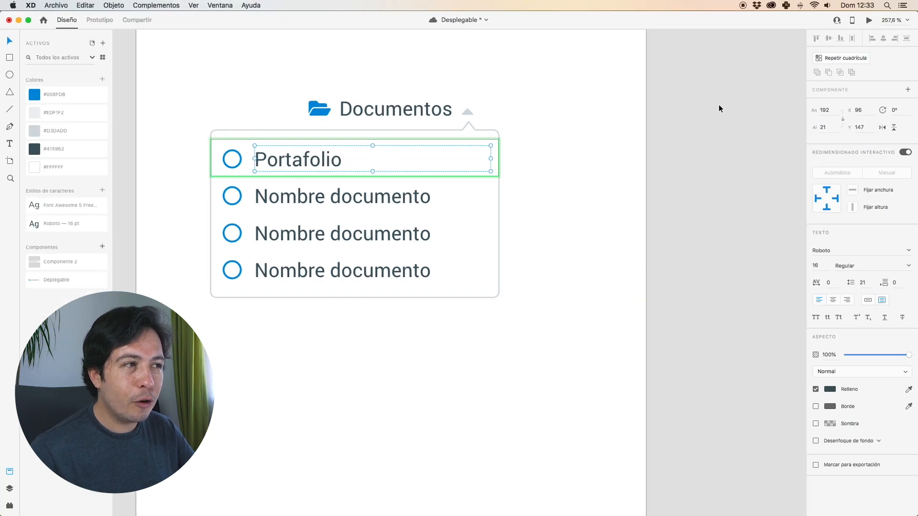
# Step: Clear the selection, preview the artboard, activate the dropdown's first row to check its text, and close the preview
pyautogui.click(719, 108)
pyautogui.click(870, 20)
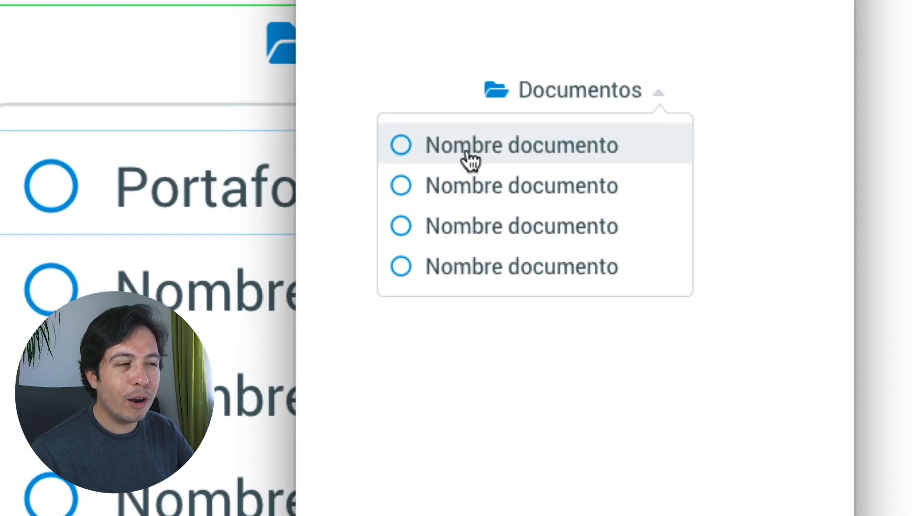
pyautogui.click(474, 149)
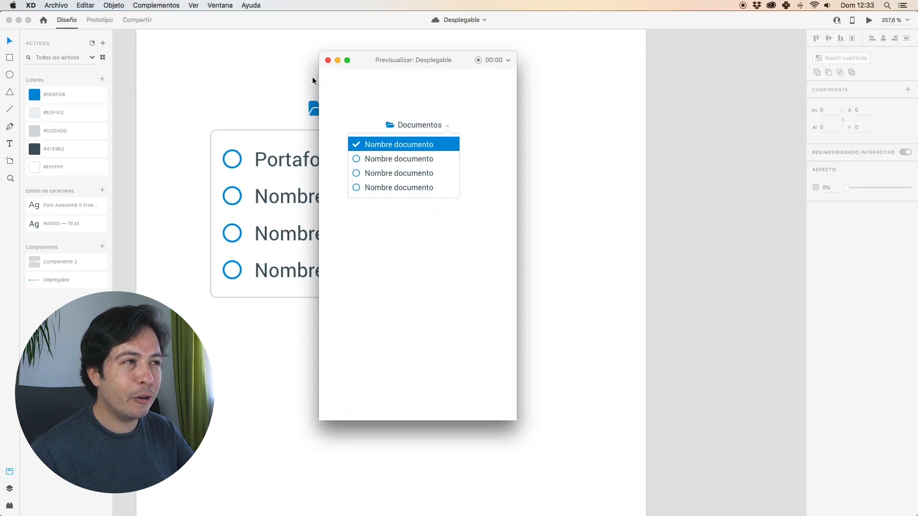
pyautogui.click(325, 60)
# Step: Copy the first row's text and replace the text in the row's Hover state with "Portafolio"
pyautogui.doubleClick(300, 160)
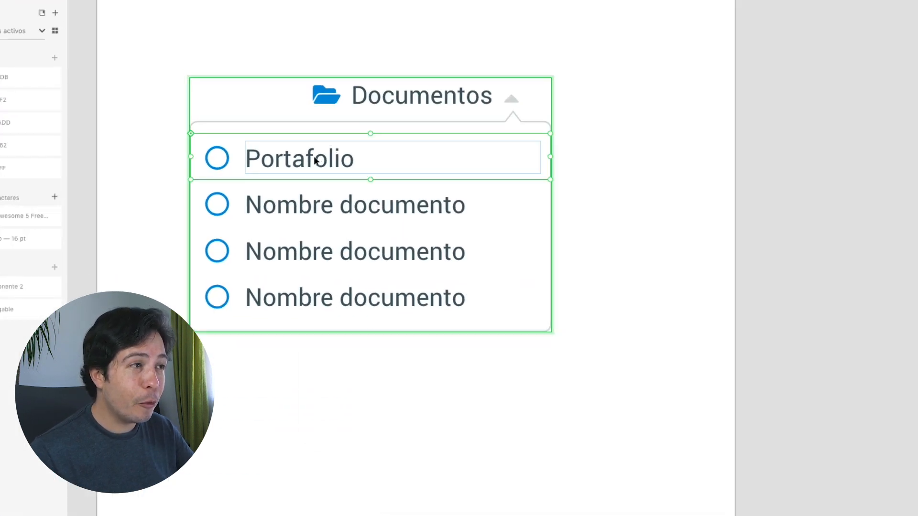
pyautogui.doubleClick(303, 161)
pyautogui.press('super+c')
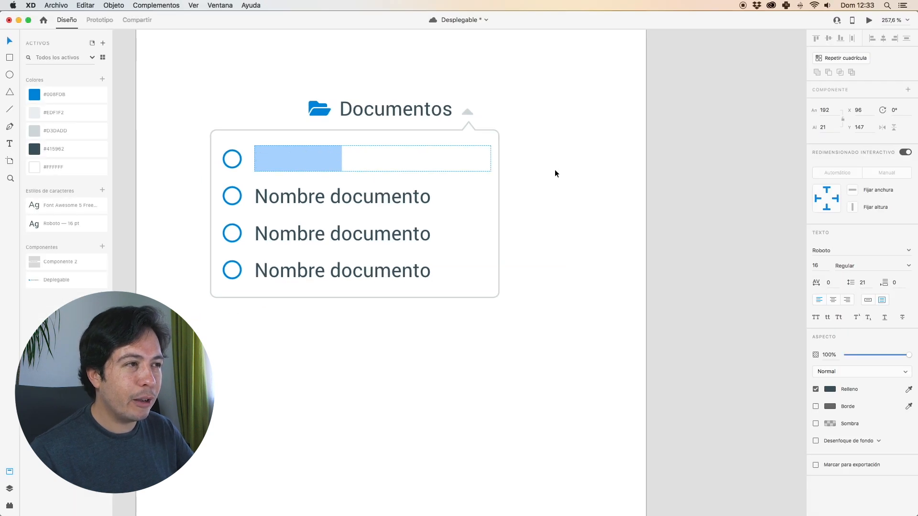
pyautogui.press('Escape')
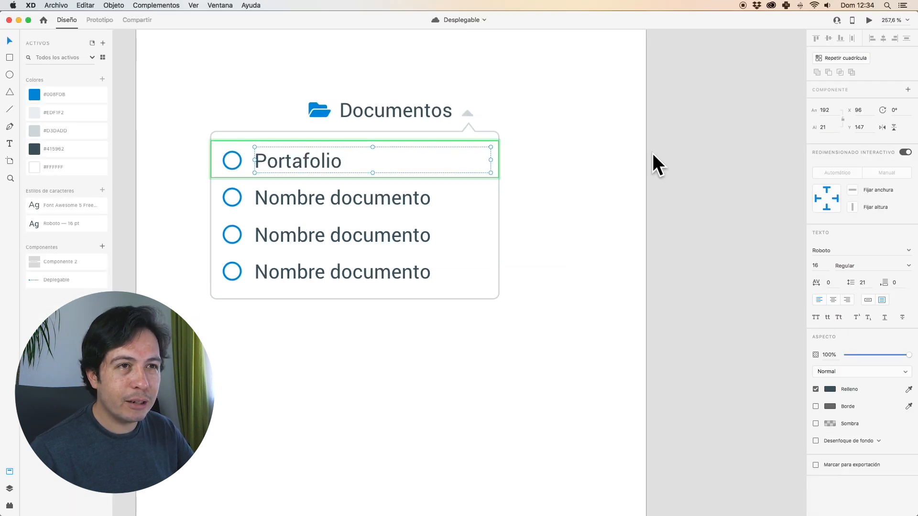
pyautogui.press('Escape')
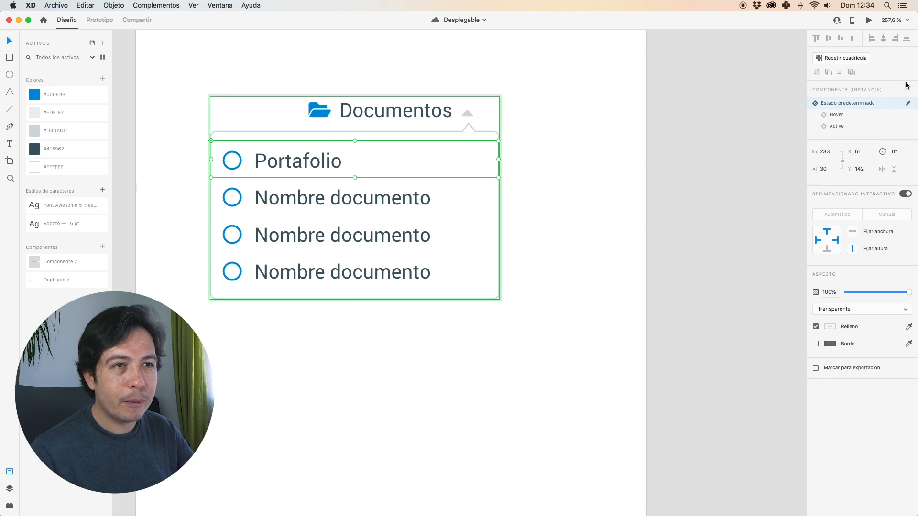
pyautogui.click(836, 114)
pyautogui.doubleClick(356, 167)
pyautogui.doubleClick(357, 165)
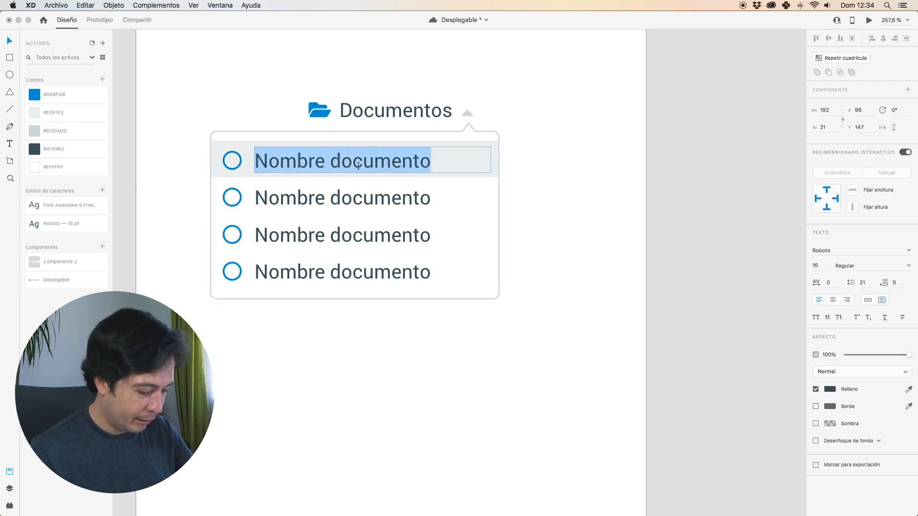
pyautogui.press('super+v')
pyautogui.press('Escape')
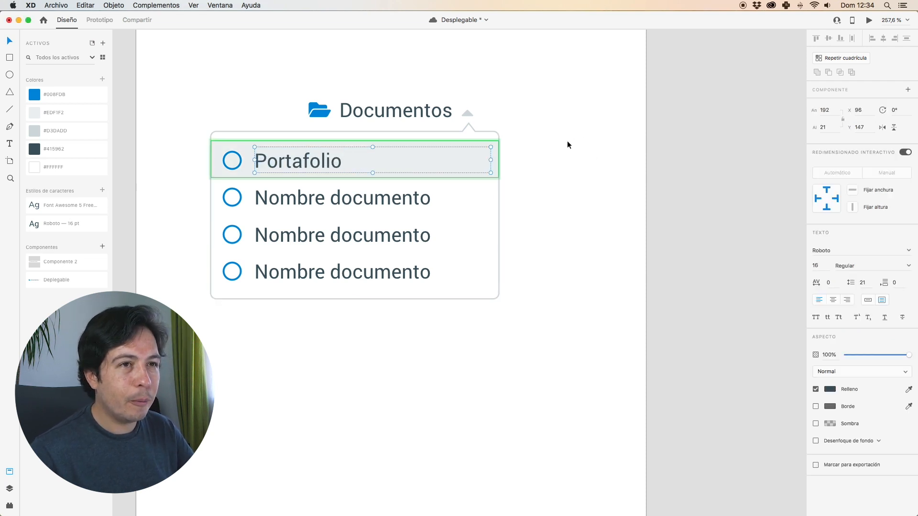
pyautogui.press('Escape')
# Step: Replace the text in the first row's Active state with "Portafolio"
pyautogui.click(841, 126)
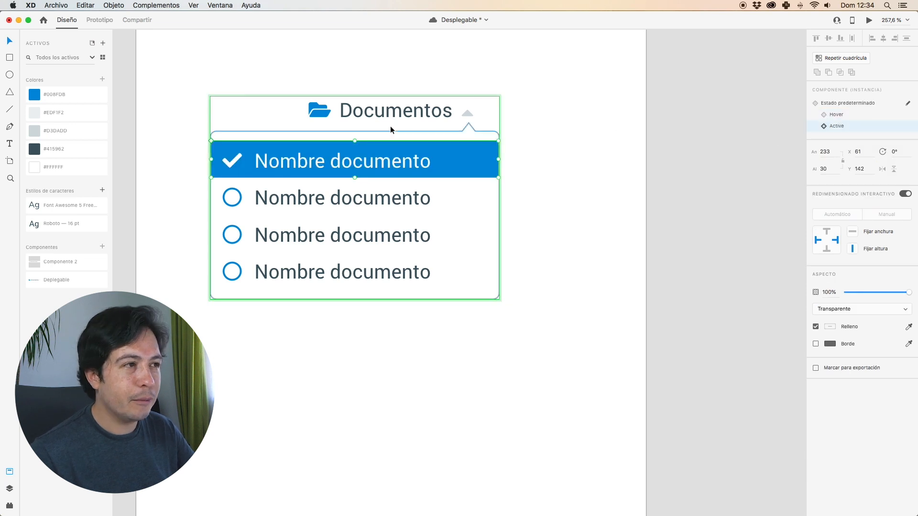
pyautogui.doubleClick(335, 163)
pyautogui.doubleClick(336, 163)
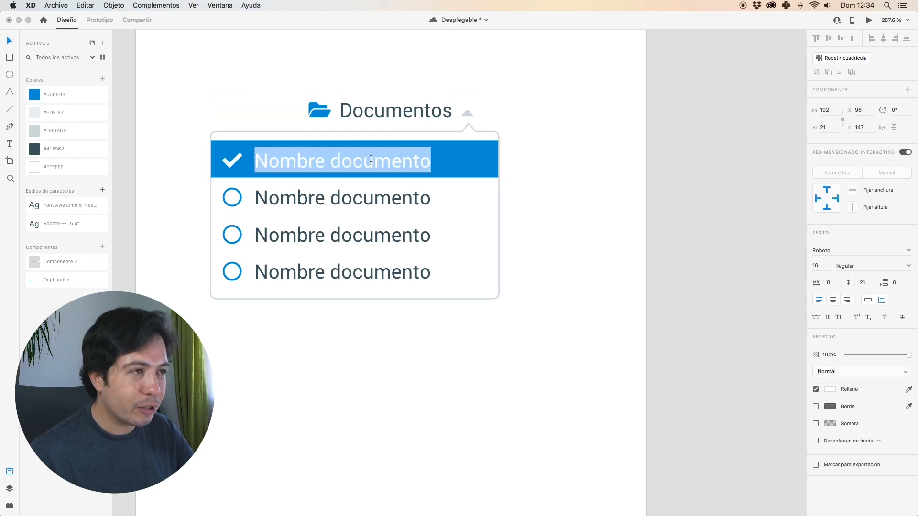
pyautogui.press('cmd+v')
pyautogui.press('Escape')
# Step: Change the second row's default-state text to "Currículum Vitae" and copy that text
pyautogui.click(392, 202)
pyautogui.doubleClick(391, 202)
pyautogui.doubleClick(381, 201)
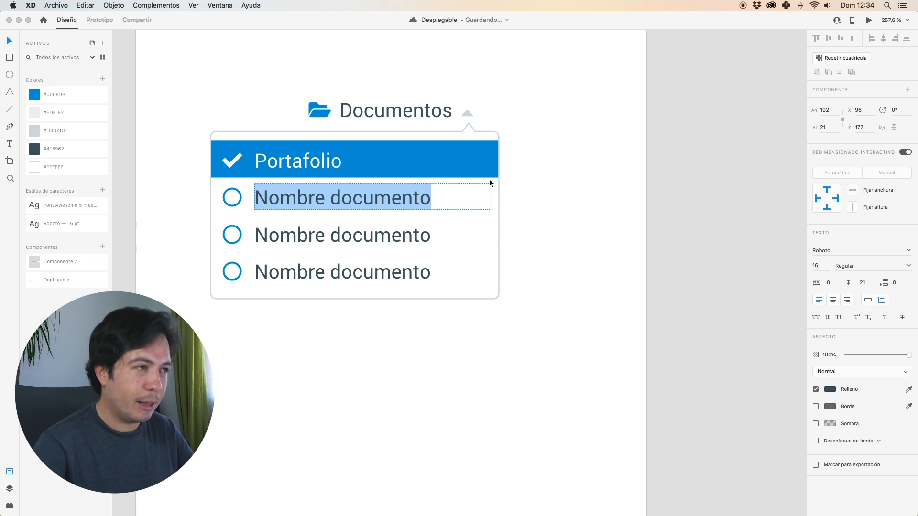
pyautogui.write('Curr')
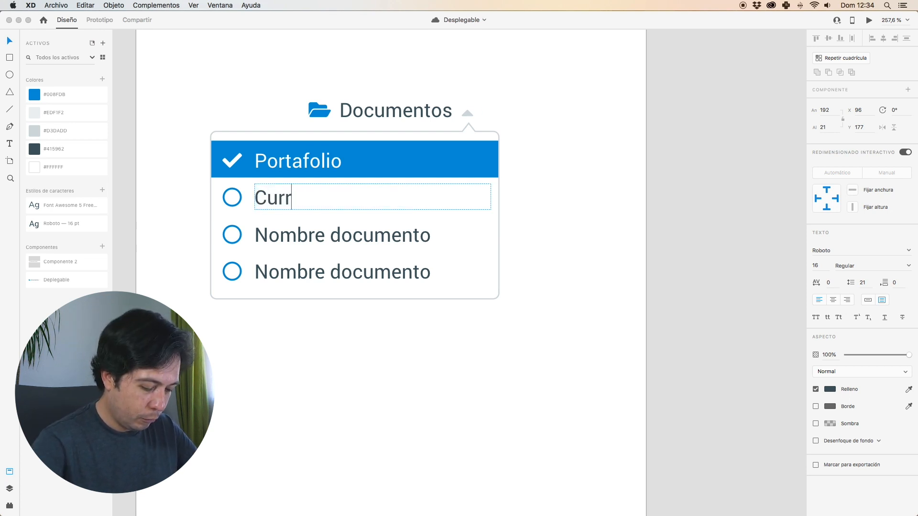
pyautogui.write('ículum Vitae')
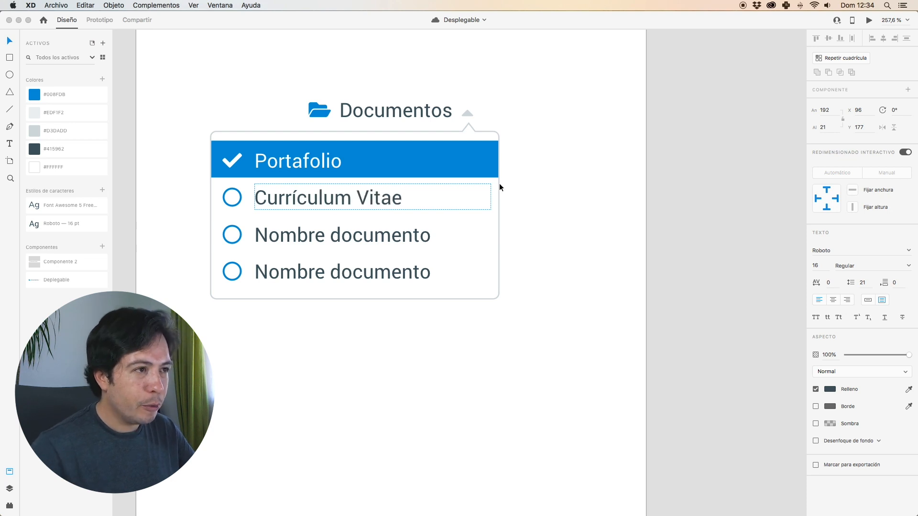
pyautogui.moveTo(412, 198); pyautogui.dragTo(247, 180)
pyautogui.press('super+c')
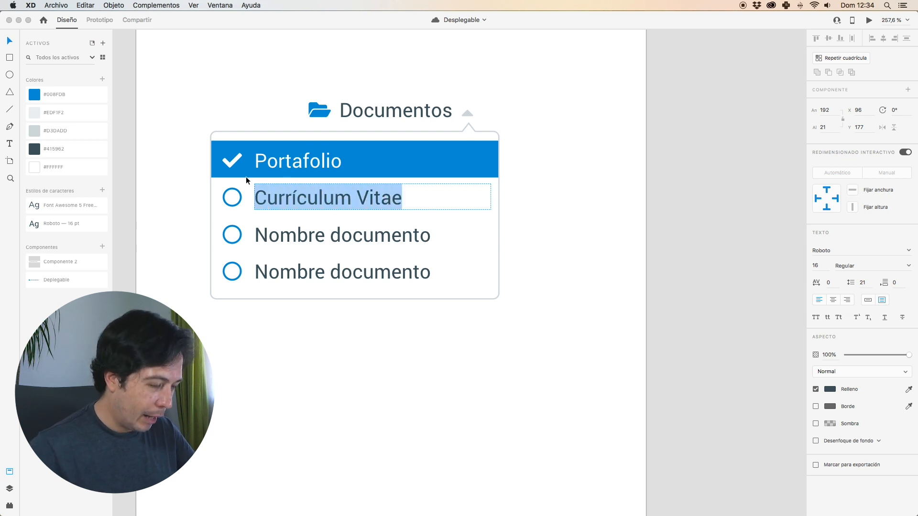
pyautogui.press('Escape')
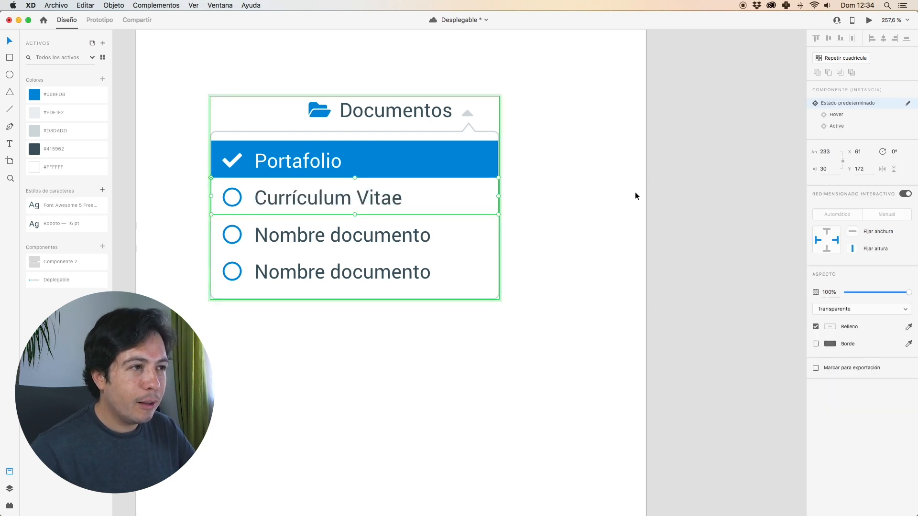
# Step: Replace the text in the second row's Hover state with "Currículum Vitae"
pyautogui.click(836, 115)
pyautogui.doubleClick(423, 192)
pyautogui.doubleClick(422, 192)
pyautogui.press('super+v')
pyautogui.press('Escape')
pyautogui.press('Escape')
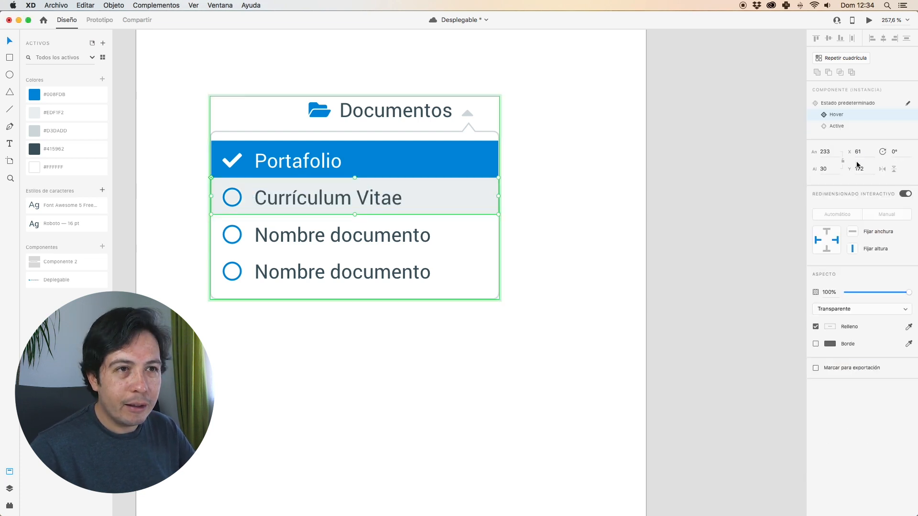
# Step: Replace the text in the second row's Active state with "Currículum Vitae" and clear the selection
pyautogui.click(844, 128)
pyautogui.doubleClick(321, 190)
pyautogui.doubleClick(321, 190)
pyautogui.press('super+v')
pyautogui.click(538, 113)
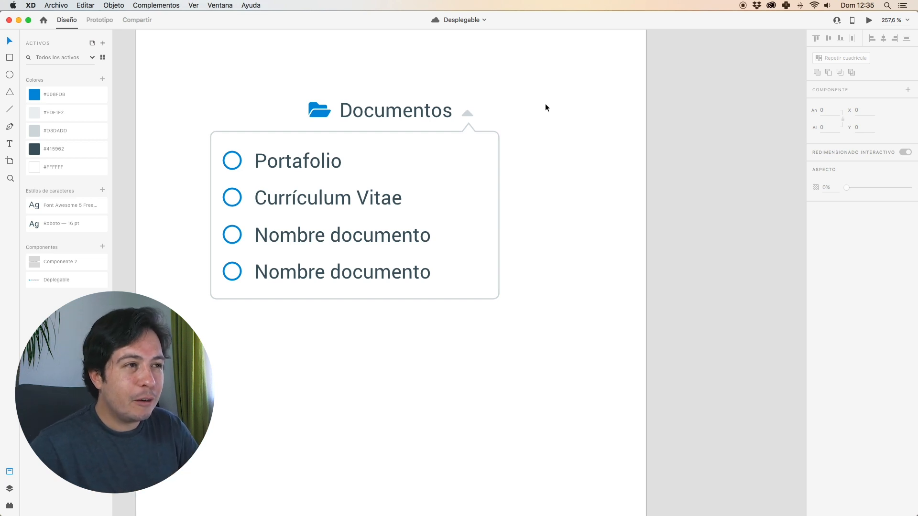
# Step: Move the Documentos component to about X 82, Y 79 on the artboard and deselect it
pyautogui.hscroll(-5, 545, 103)
pyautogui.click(423, 183)
pyautogui.moveTo(423, 183); pyautogui.dragTo(440, 143)
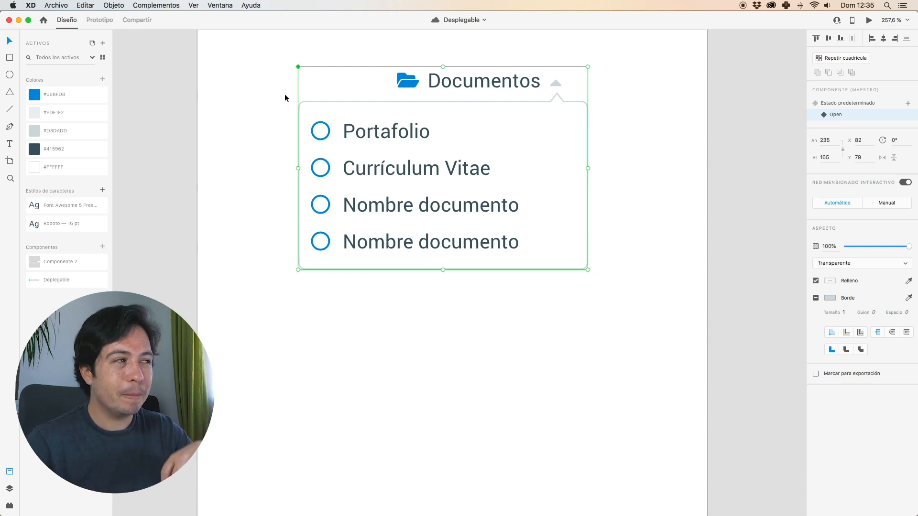
pyautogui.click(264, 98)
# Step: Open the recent file Component states.xd
pyautogui.moveTo(216, 17)
pyautogui.mouseDown()
pyautogui.moveTo(237, 148)
pyautogui.moveTo(222, 22)
pyautogui.moveTo(203, 18)
pyautogui.mouseUp()
pyautogui.click(55, 6)
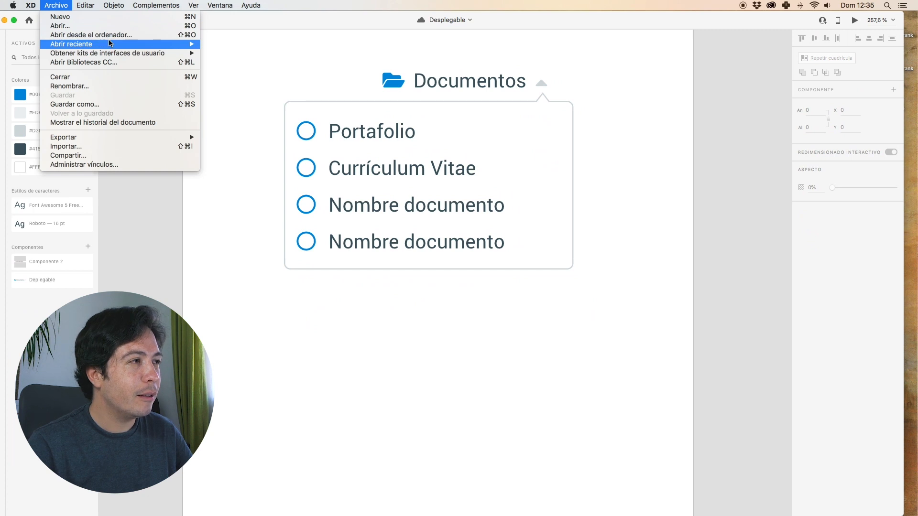
pyautogui.moveTo(110, 43)
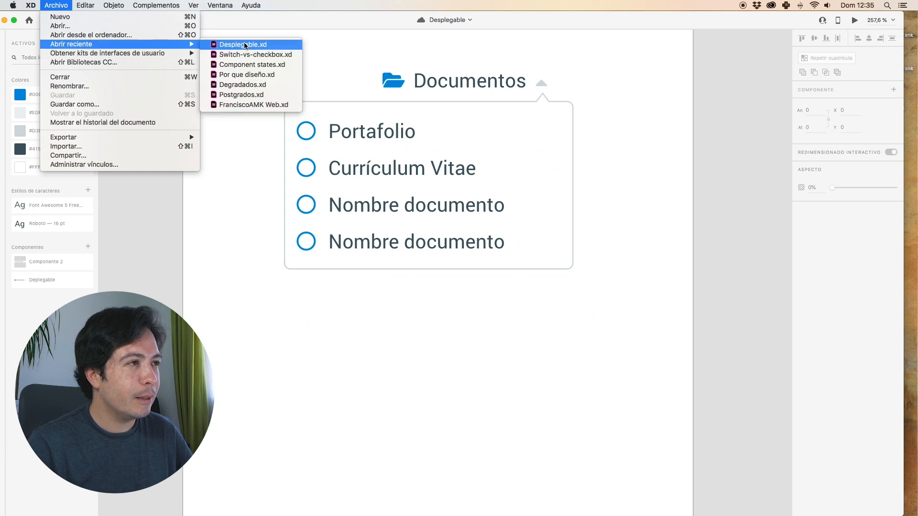
pyautogui.click(260, 65)
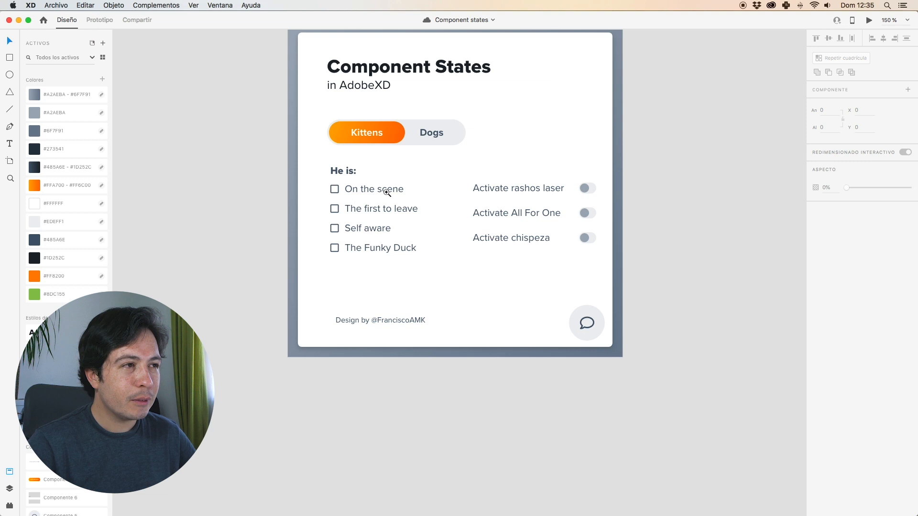
# Step: Select the Kittens/Dogs switch, preview the artboard, switch it to Dogs, and close the preview
pyautogui.click(387, 192)
pyautogui.click(447, 145)
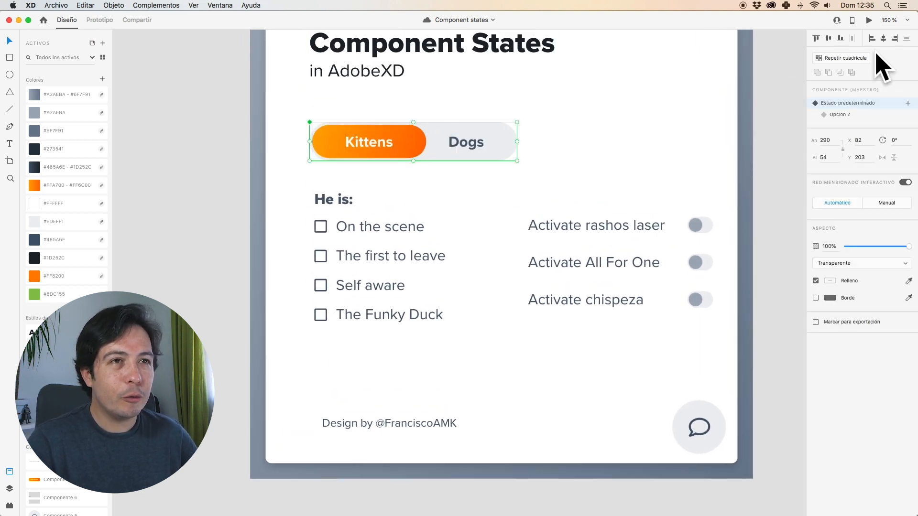
pyautogui.click(869, 21)
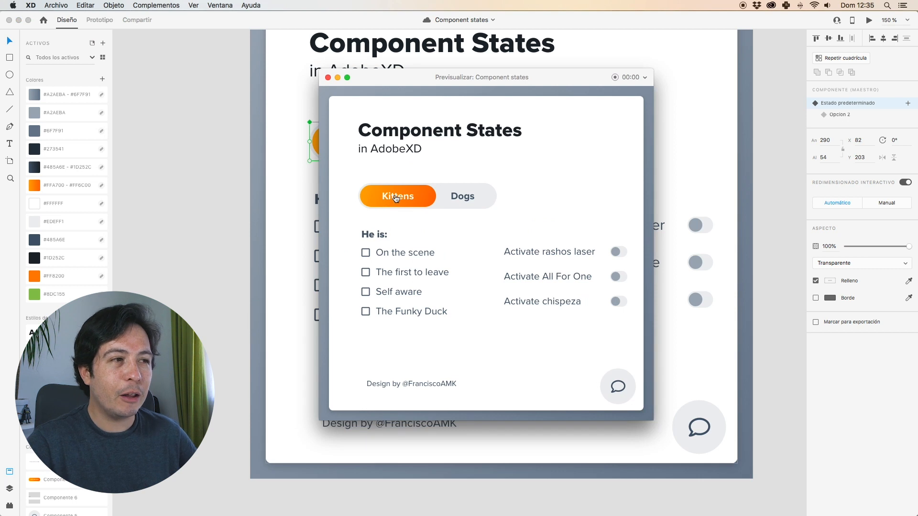
pyautogui.click(474, 197)
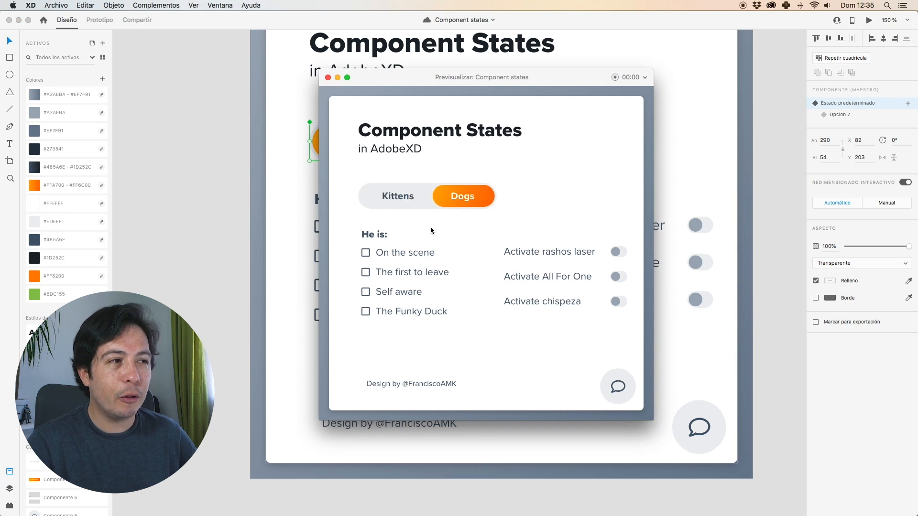
pyautogui.click(328, 78)
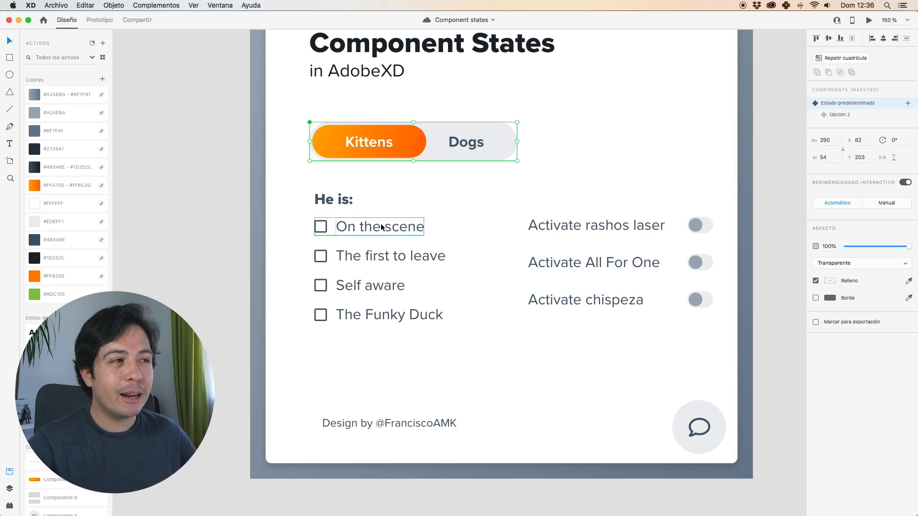
pyautogui.moveTo(307, 189); pyautogui.dragTo(392, 330)
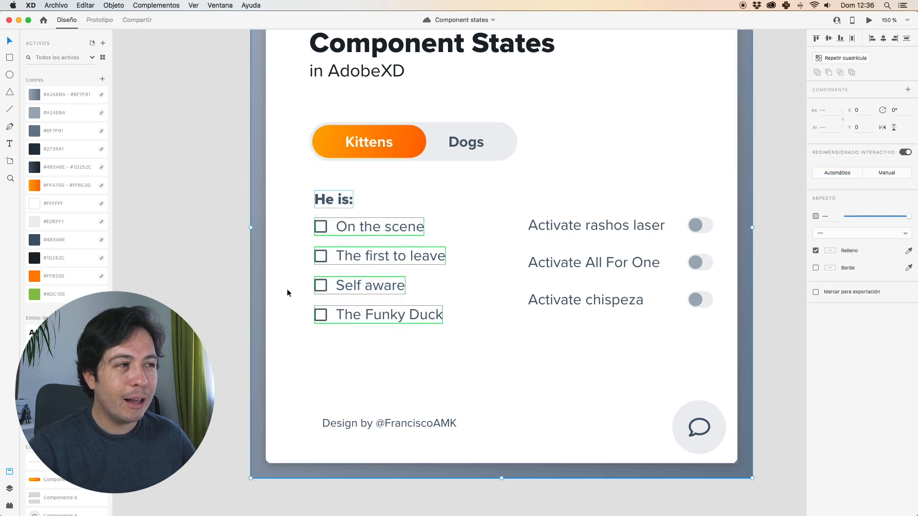
pyautogui.click(213, 262)
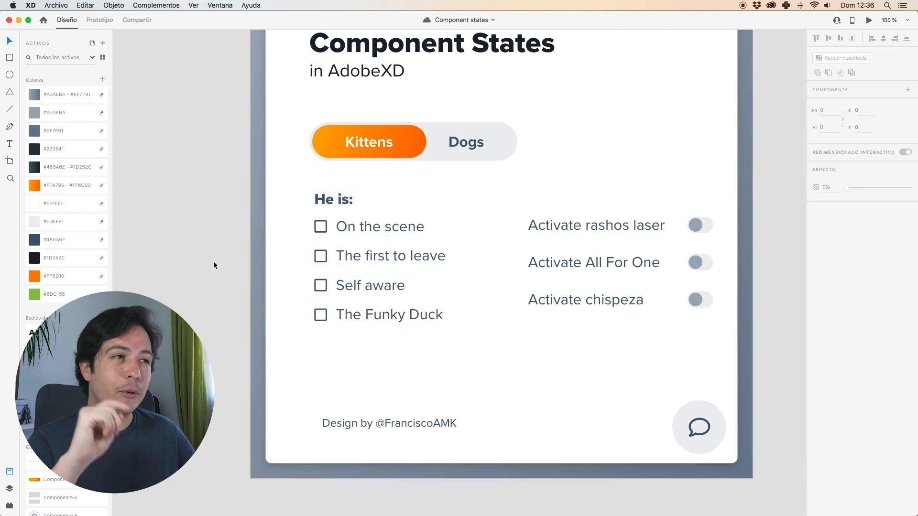
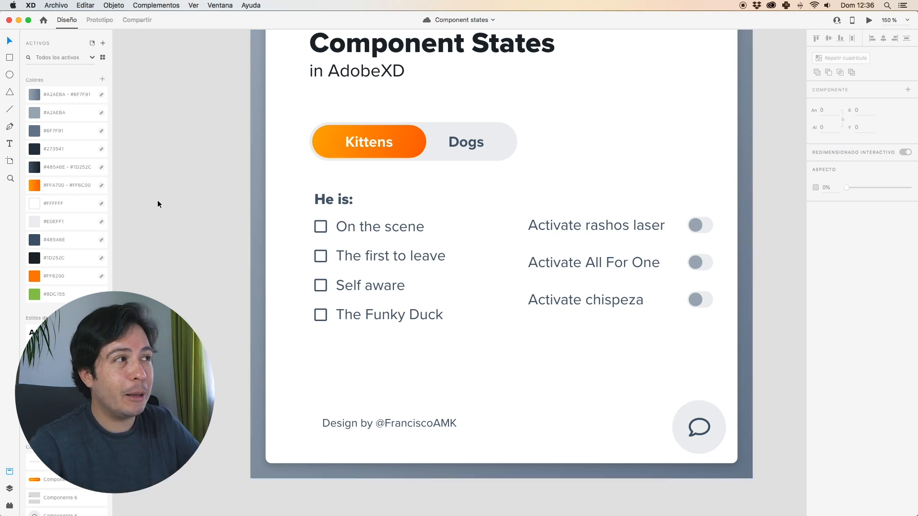
pyautogui.moveTo(211, 141); pyautogui.dragTo(176, 174)
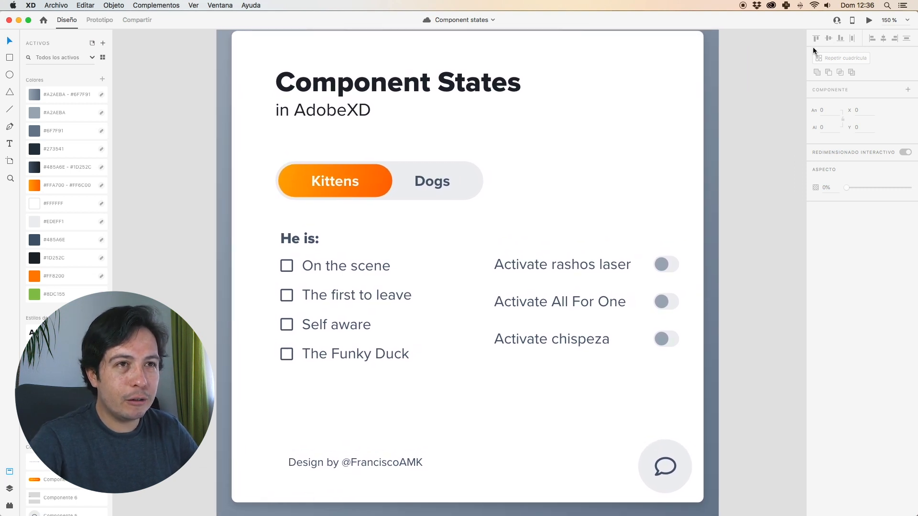
# Step: Preview the artboard, check "On the scene" and "The first to leave", and flip the Kittens/Dogs switch back and forth, ending on Dogs
pyautogui.click(871, 20)
pyautogui.click(398, 256)
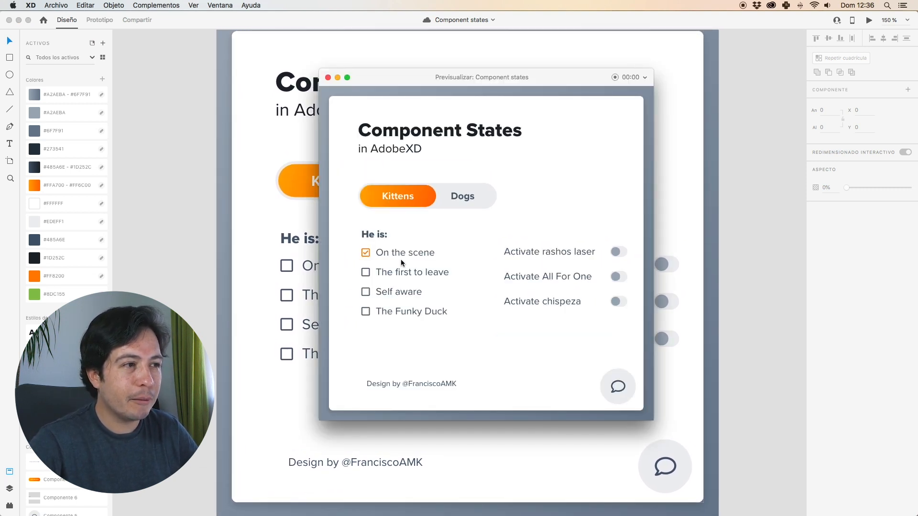
pyautogui.click(400, 273)
pyautogui.click(459, 197)
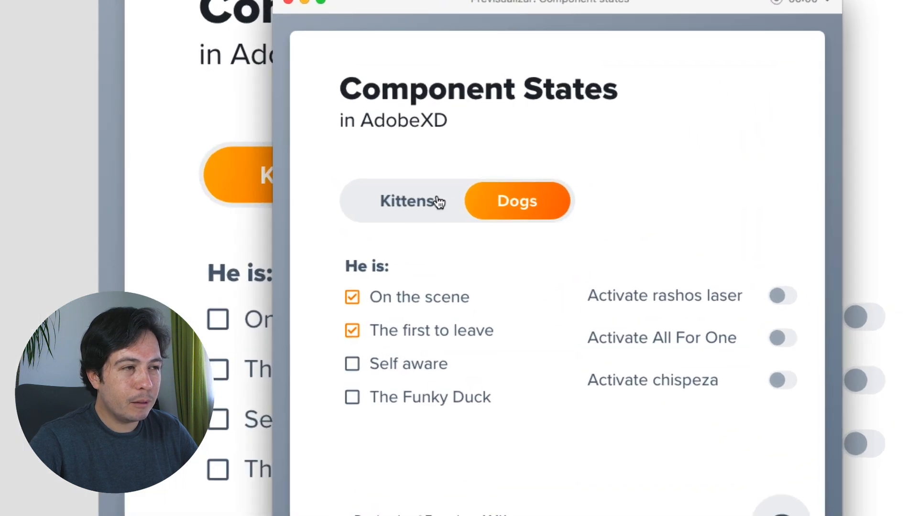
pyautogui.click(438, 202)
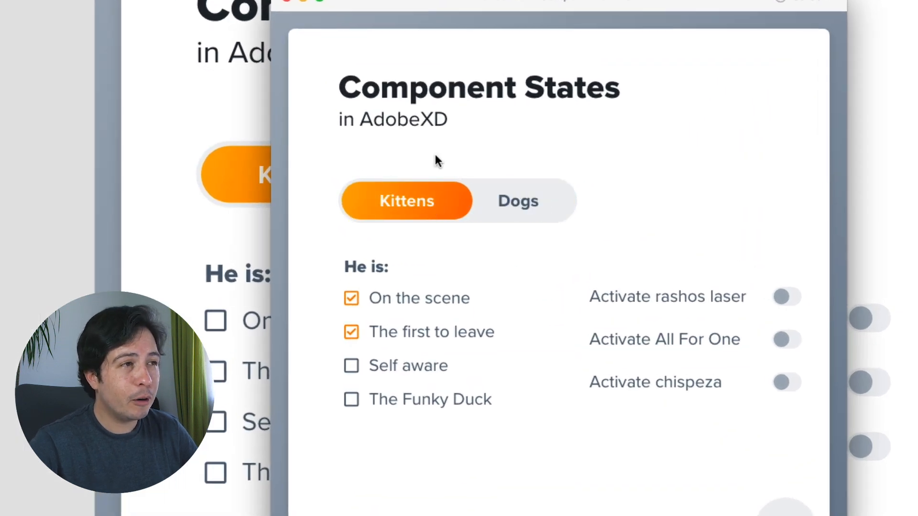
pyautogui.click(468, 208)
pyautogui.click(447, 193)
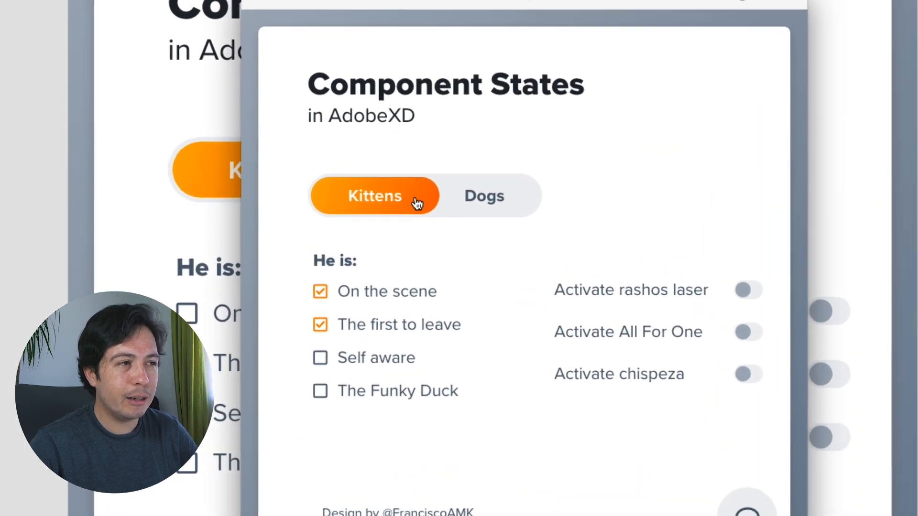
pyautogui.click(452, 206)
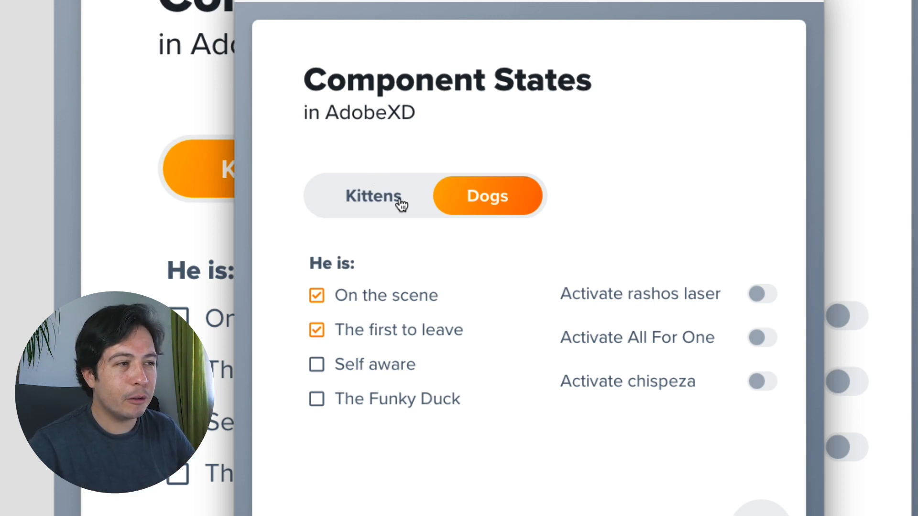
# Step: Toggle the first two checkboxes, leaving only "The first to leave" checked, and turn on "Activate rashos laser" and "Activate All For One"
pyautogui.click(388, 301)
pyautogui.click(371, 331)
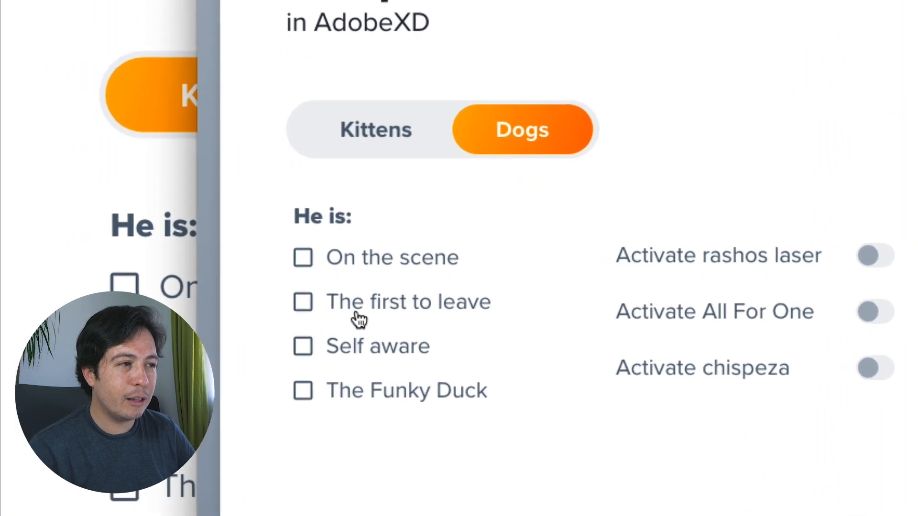
pyautogui.click(359, 305)
pyautogui.click(362, 301)
pyautogui.click(430, 263)
pyautogui.click(722, 258)
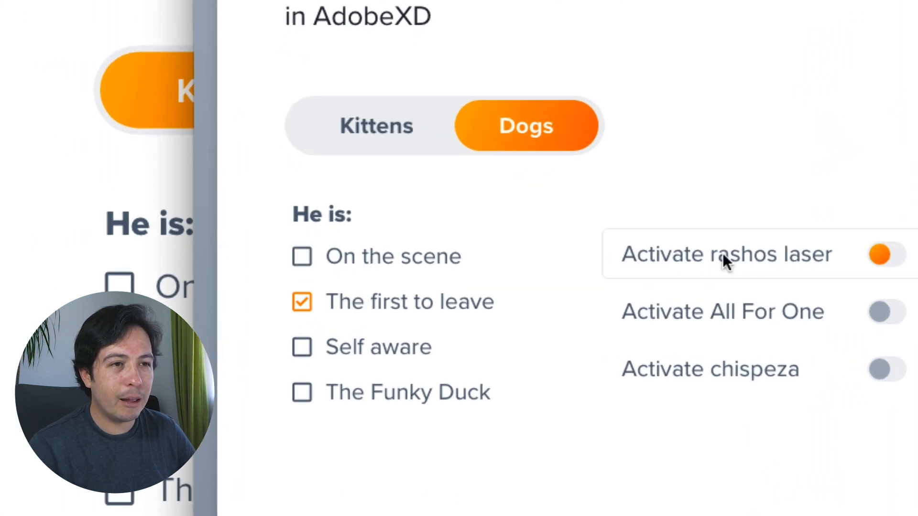
pyautogui.click(792, 312)
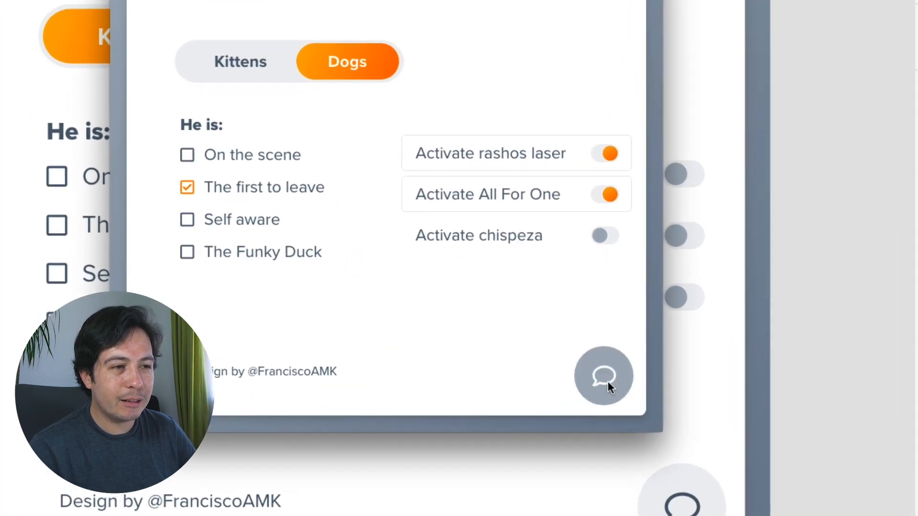
# Step: Try the chat button's Contact US form and the design credit's tooltip in the preview, close the form, and close the preview
pyautogui.click(611, 383)
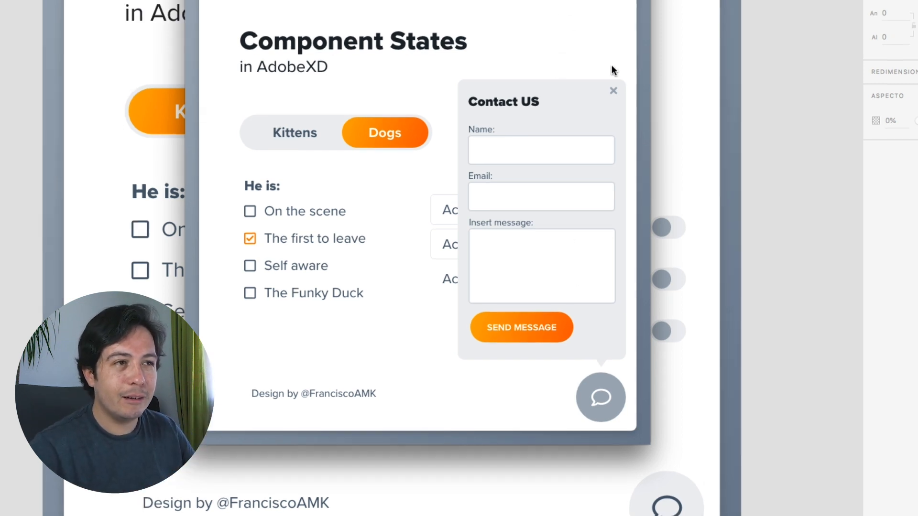
pyautogui.click(614, 92)
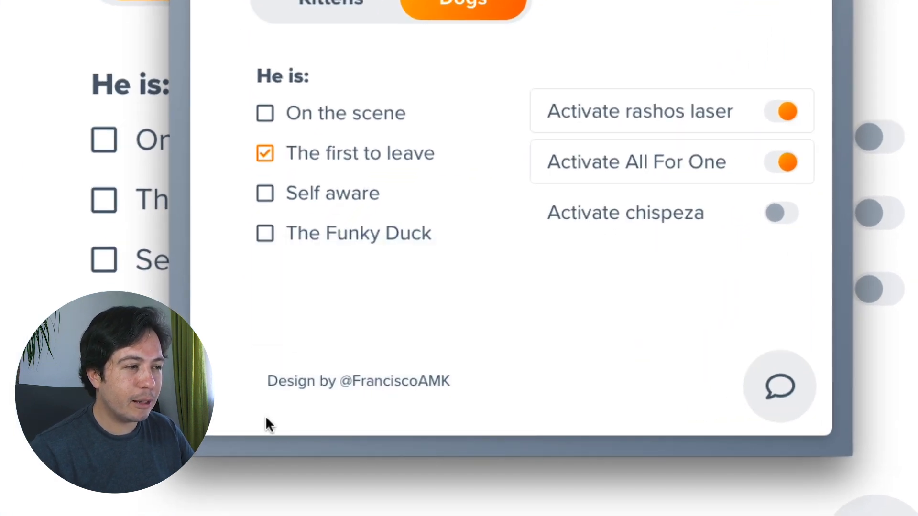
pyautogui.moveTo(303, 388)
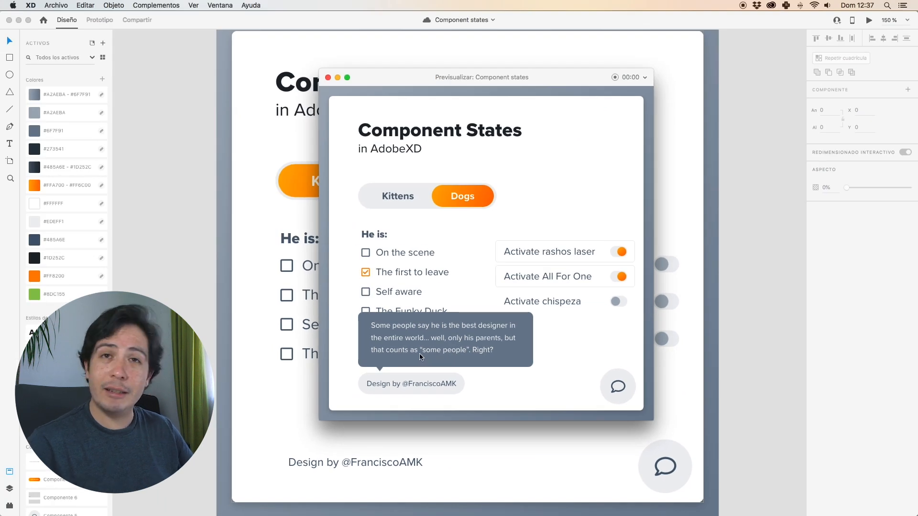
pyautogui.click(617, 387)
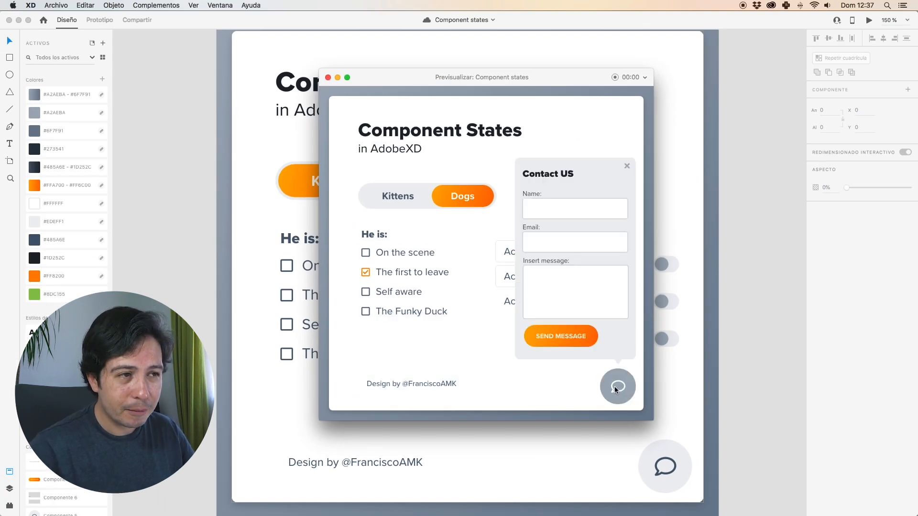
pyautogui.click(625, 167)
pyautogui.moveTo(435, 374)
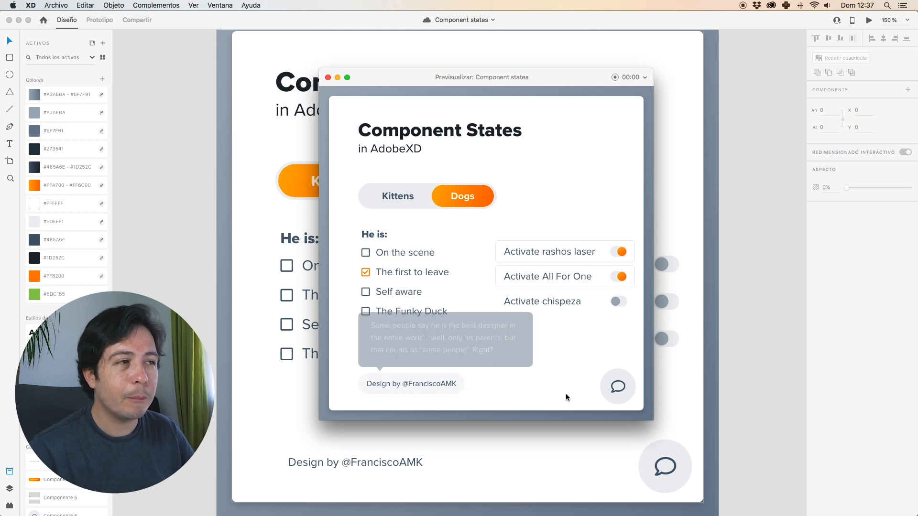
pyautogui.click(328, 77)
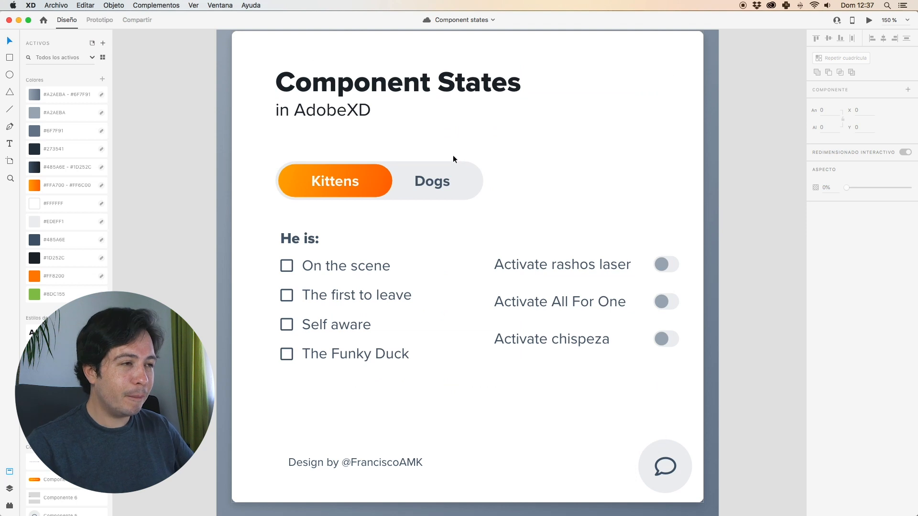
# Step: View the whole Component states artboard and close that document to return to Desplegable
pyautogui.scroll(-3, 454, 133)
pyautogui.scroll(-3, 454, 133)
pyautogui.moveTo(440, 109); pyautogui.dragTo(455, 150)
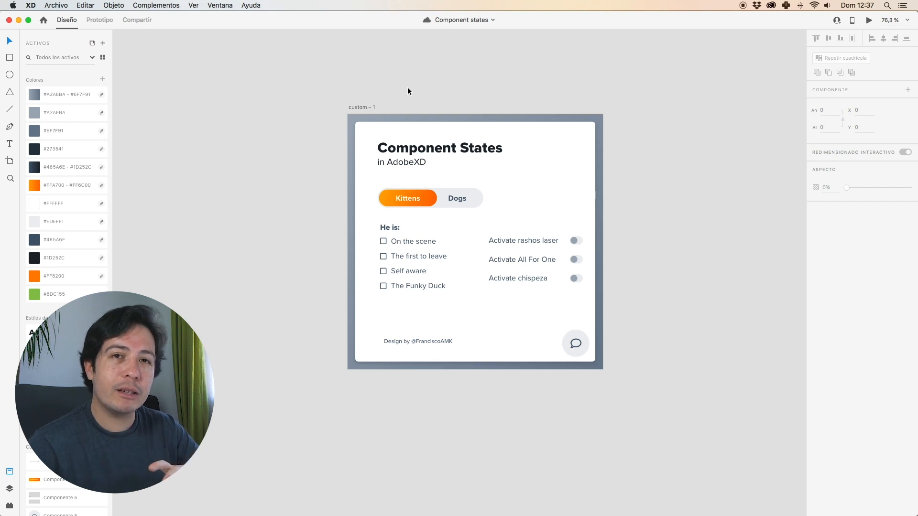
pyautogui.click(10, 21)
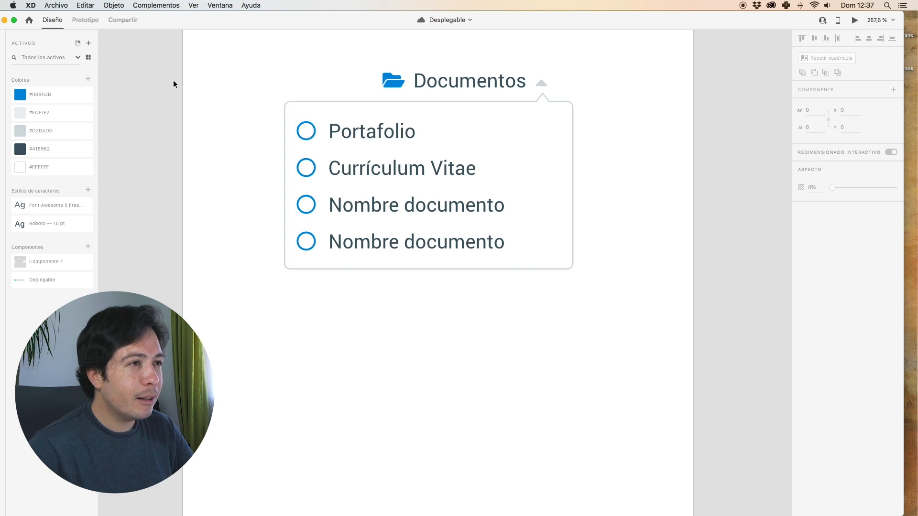
# Step: Switch to Chrome and read the Coediting, Document history and Share mode sections of the November 2019 Adobe XD release article
pyautogui.moveTo(444, 515)
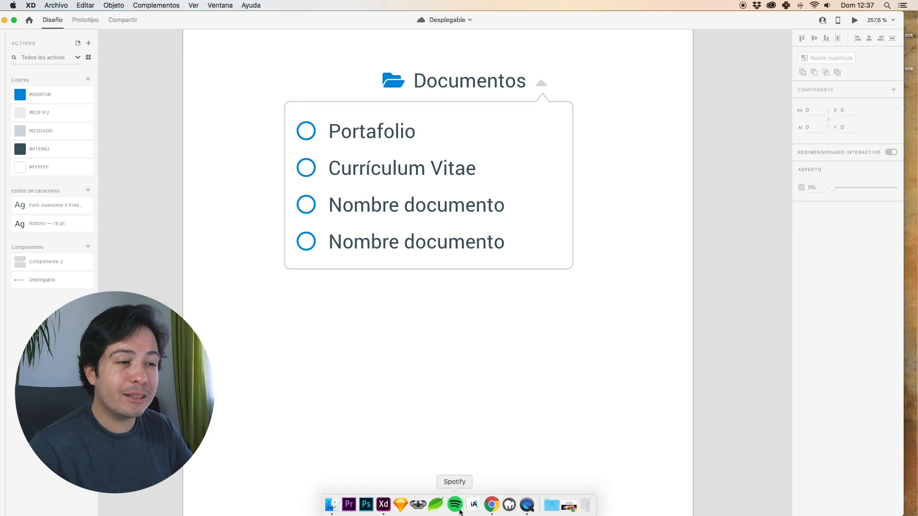
pyautogui.click(568, 505)
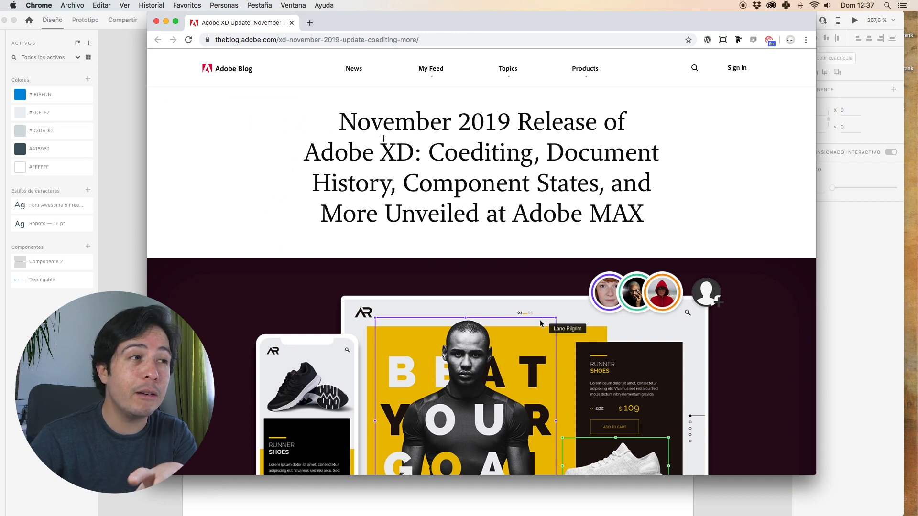
pyautogui.scroll(-10, 573, 205)
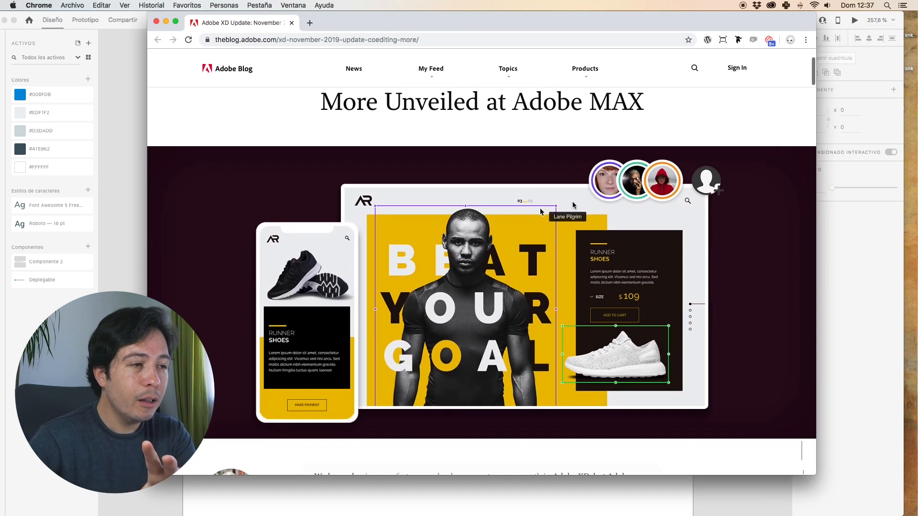
pyautogui.scroll(-10, 573, 205)
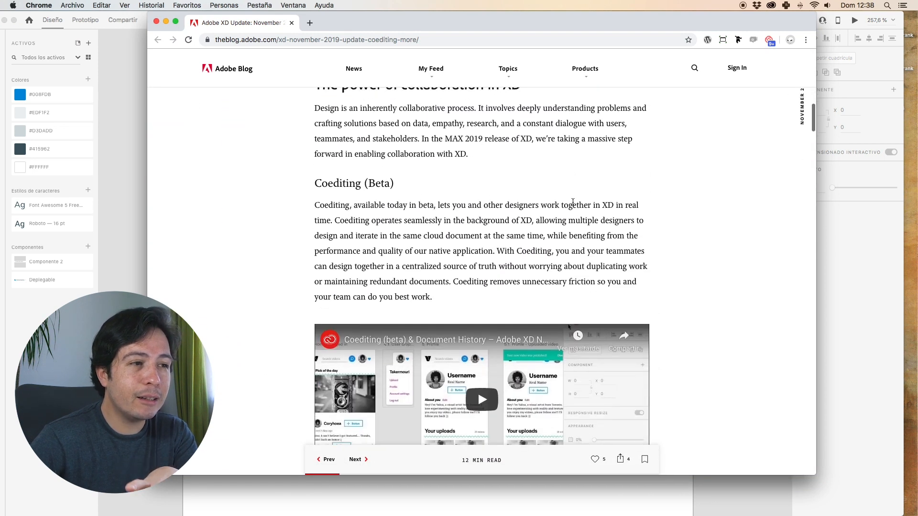
pyautogui.scroll(-3, 572, 201)
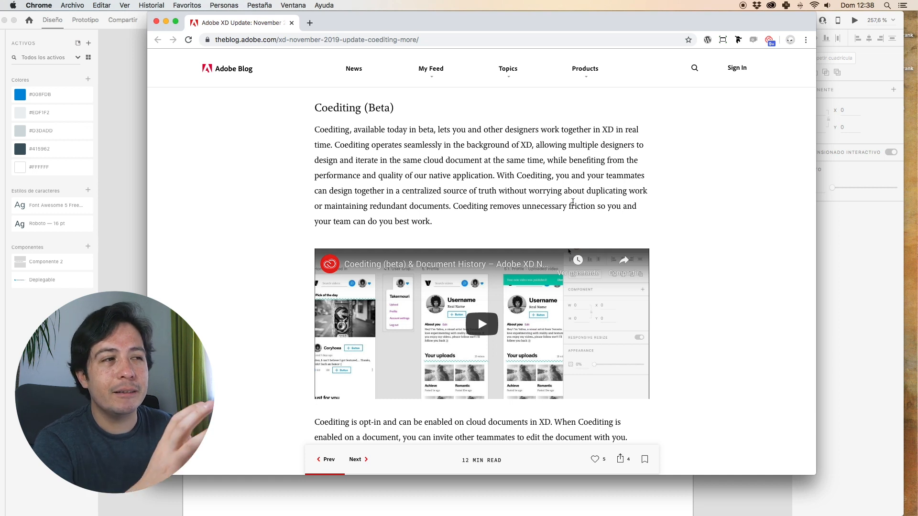
pyautogui.scroll(-15, 573, 202)
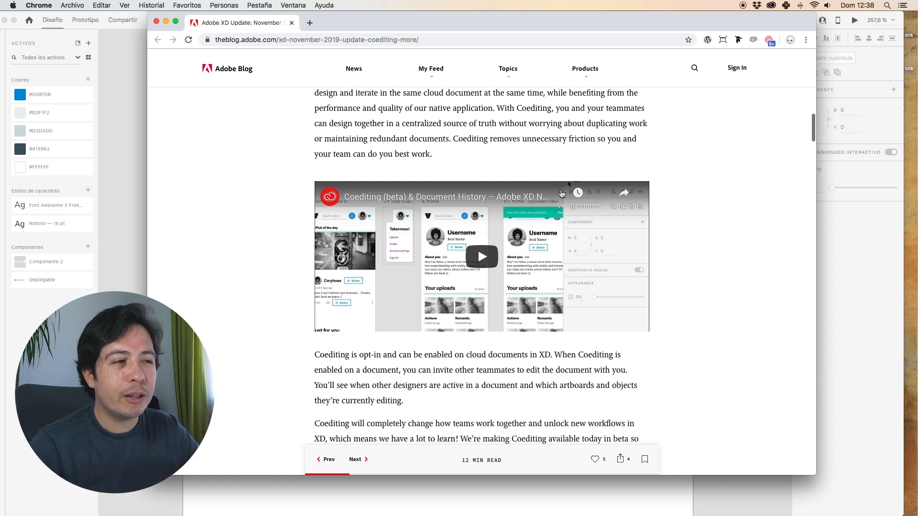
pyautogui.scroll(1, 562, 190)
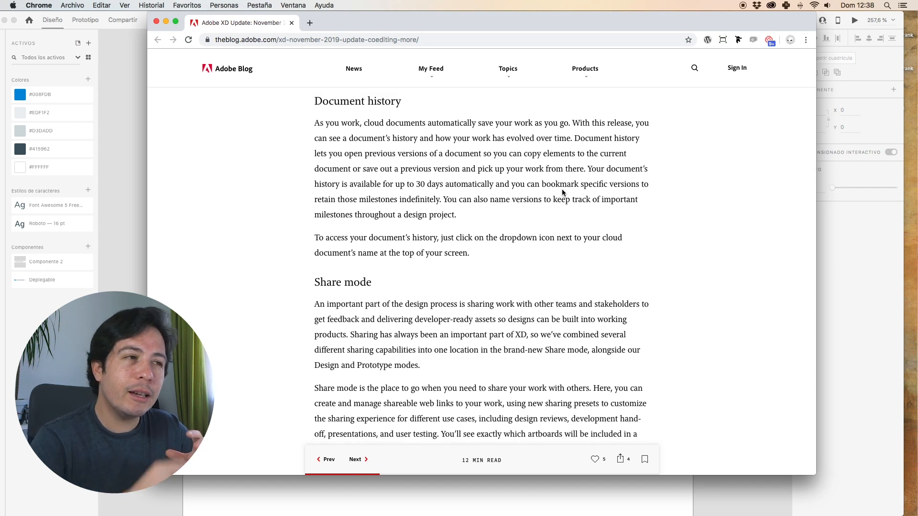
pyautogui.scroll(-5, 562, 190)
pyautogui.scroll(2, 568, 194)
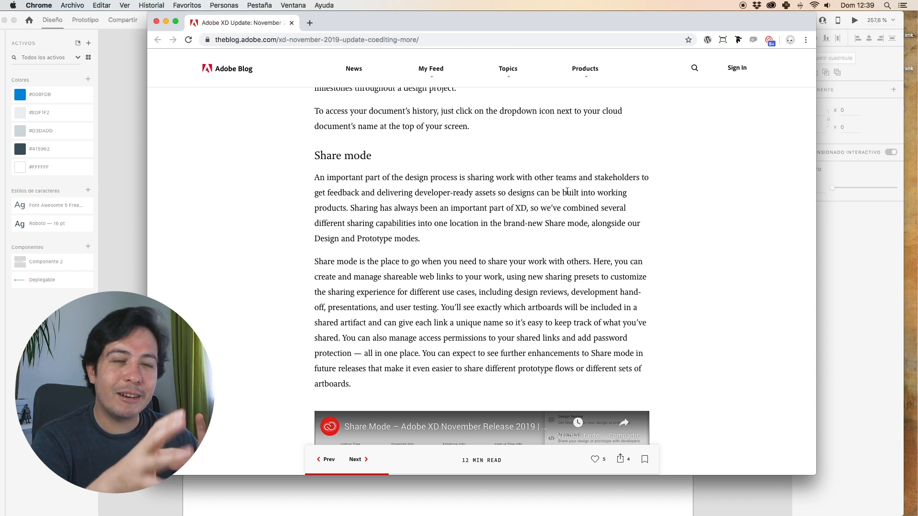
pyautogui.scroll(-10, 530, 206)
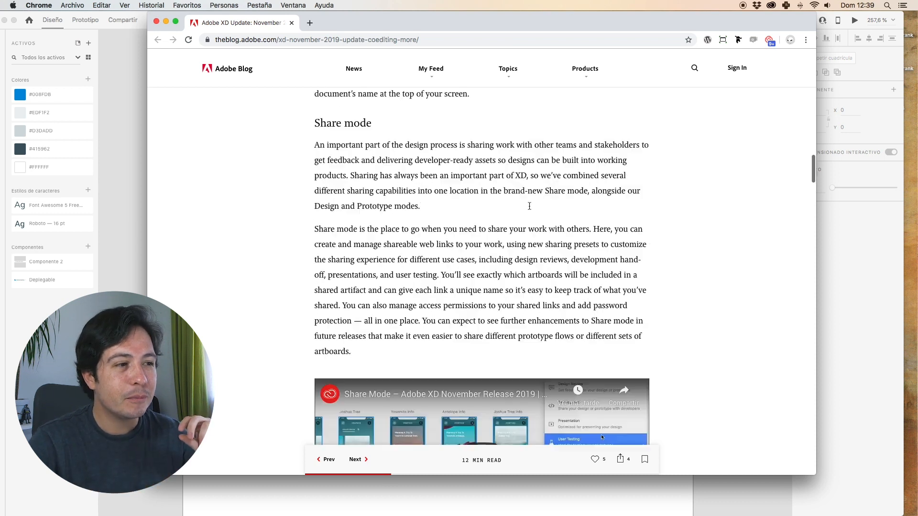
pyautogui.scroll(5, 530, 209)
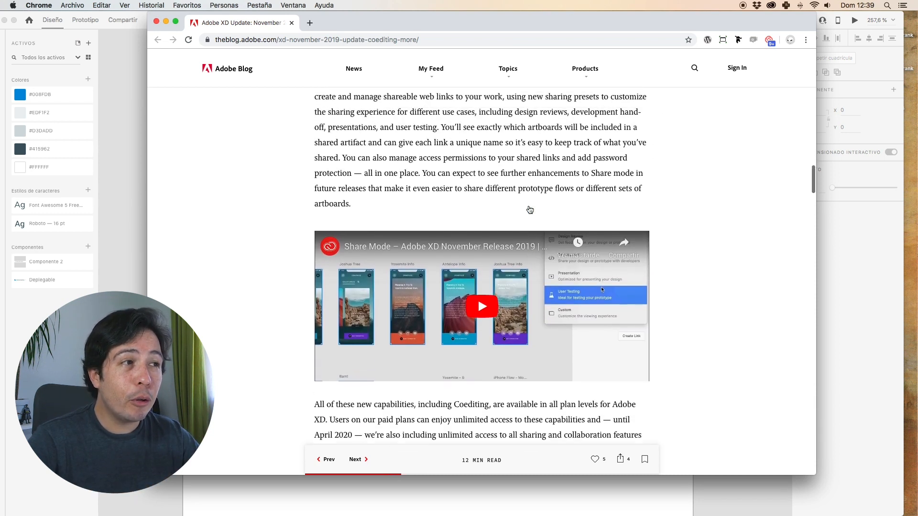
# Step: Switch back to Adobe XD, view the Desplegable document in Prototype and Share modes, and return to Design mode
pyautogui.click(832, 277)
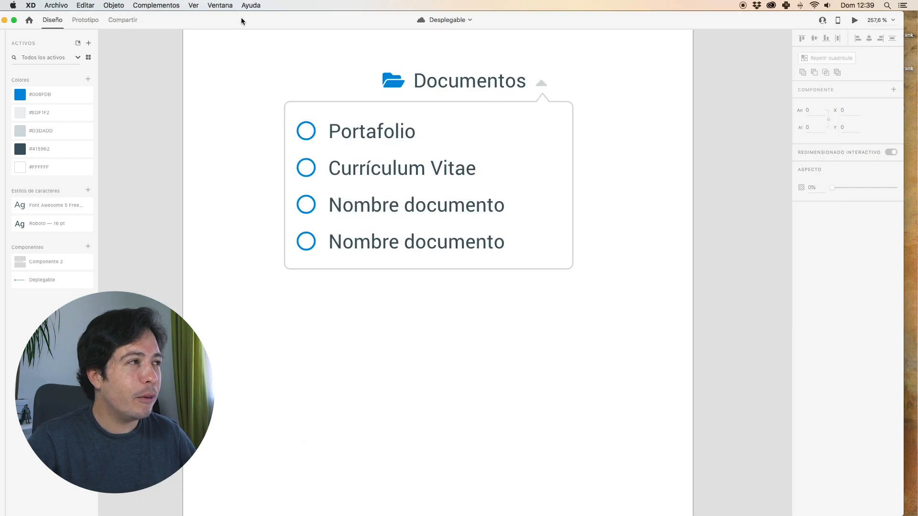
pyautogui.moveTo(241, 17); pyautogui.dragTo(256, 17)
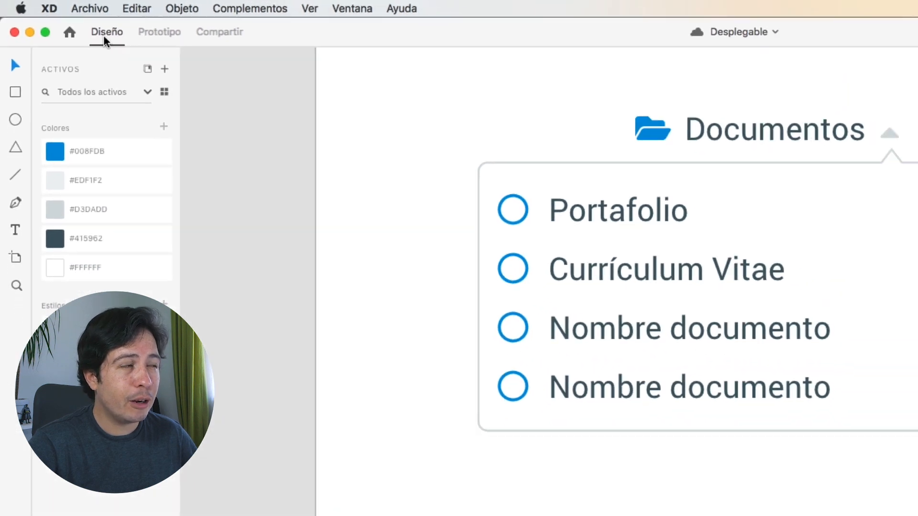
pyautogui.click(167, 32)
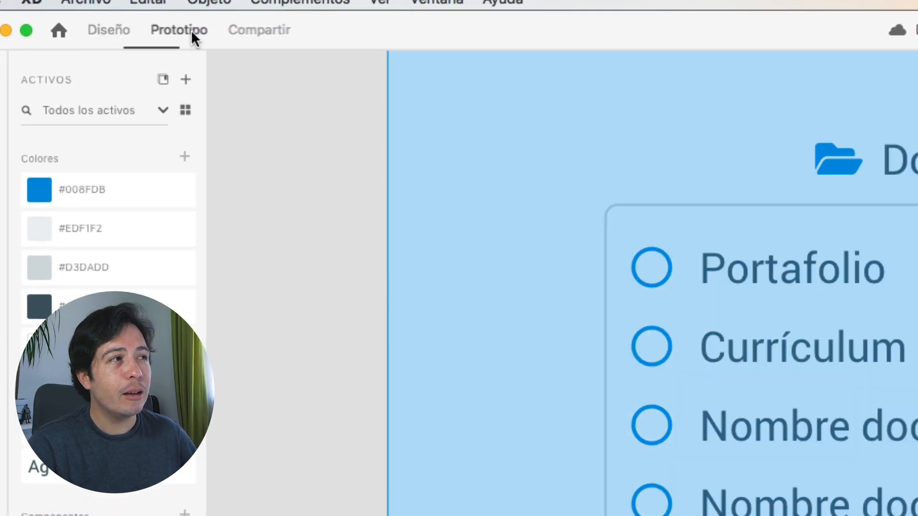
pyautogui.click(267, 35)
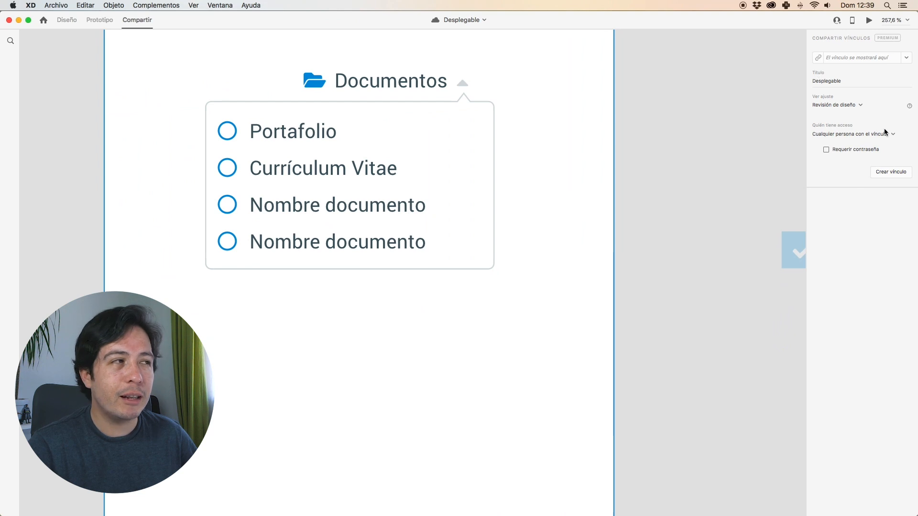
pyautogui.click(72, 22)
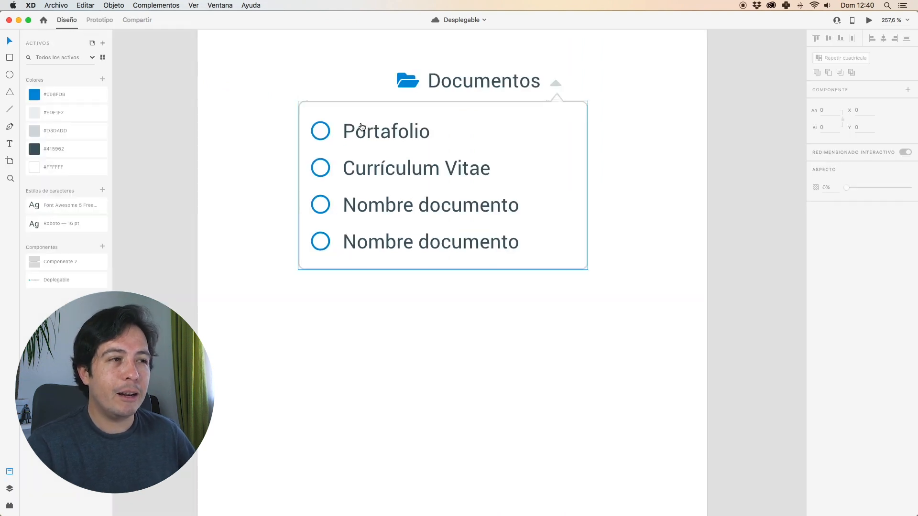
# Step: Switch to Chrome and read the article's sections on component states, the hover trigger and support for multiple interactions
pyautogui.press('super+Tab')
pyautogui.scroll(-8, 488, 210)
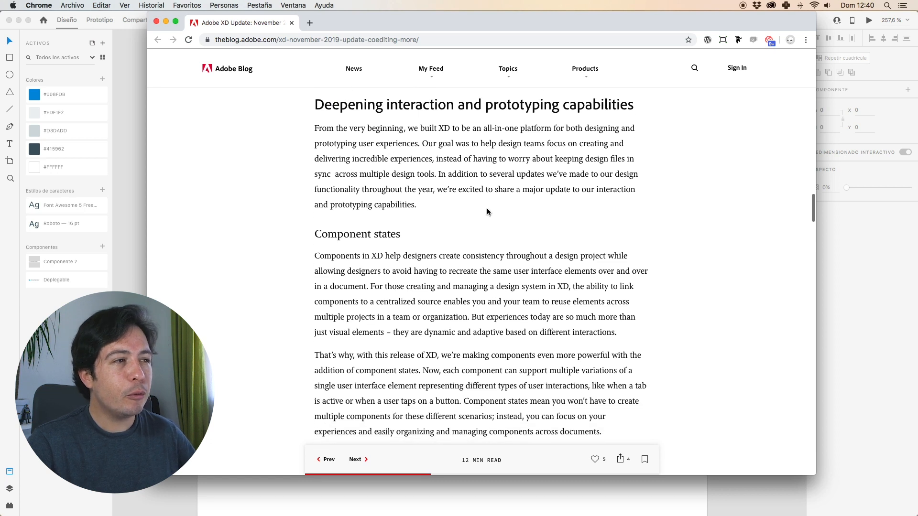
pyautogui.scroll(-12, 487, 208)
pyautogui.scroll(-18, 487, 207)
pyautogui.scroll(-4, 488, 207)
pyautogui.scroll(5, 488, 207)
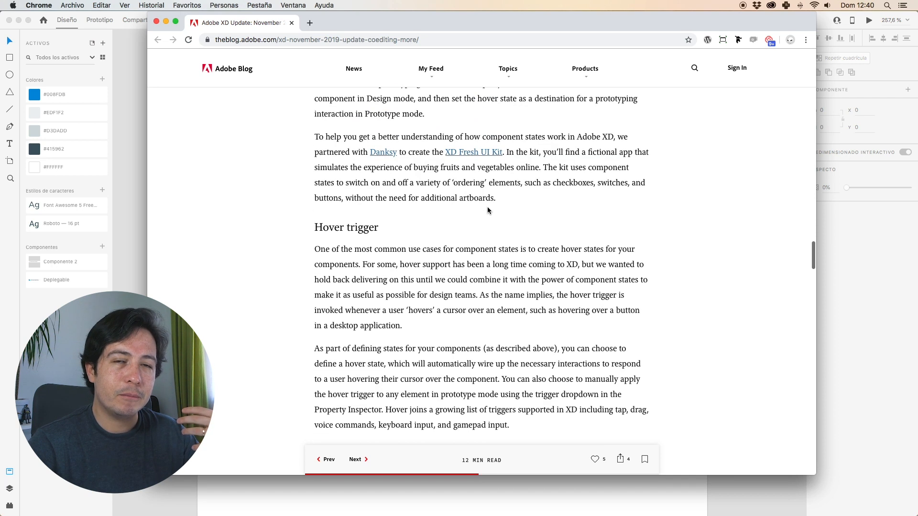
pyautogui.scroll(1, 486, 207)
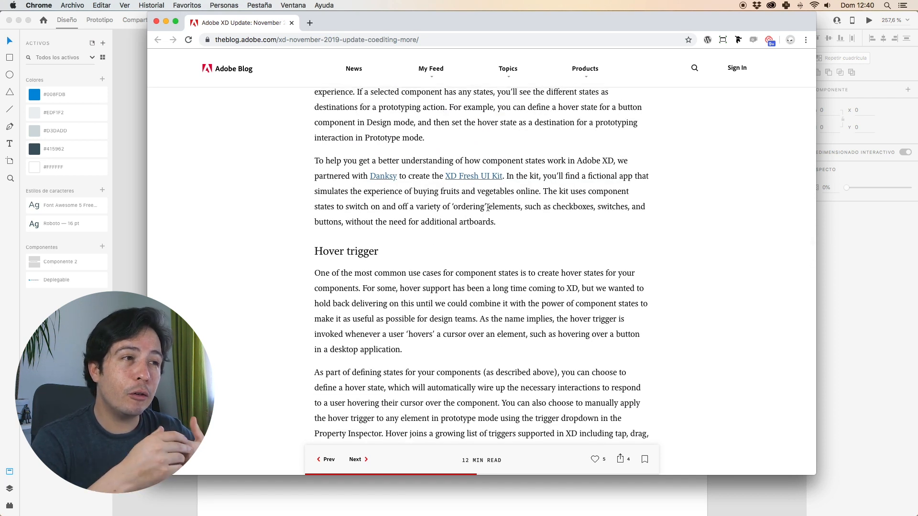
pyautogui.scroll(-4, 488, 212)
pyautogui.scroll(-14, 490, 217)
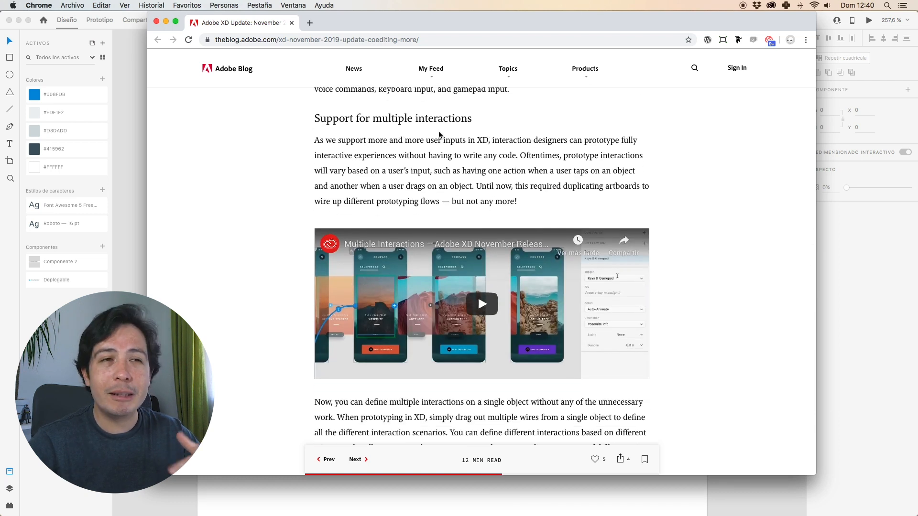
# Step: Switch to Adobe XD, select the Documentos dropdown component, inspect its interactions in Prototype mode, and return to Design mode
pyautogui.click(129, 155)
pyautogui.click(506, 77)
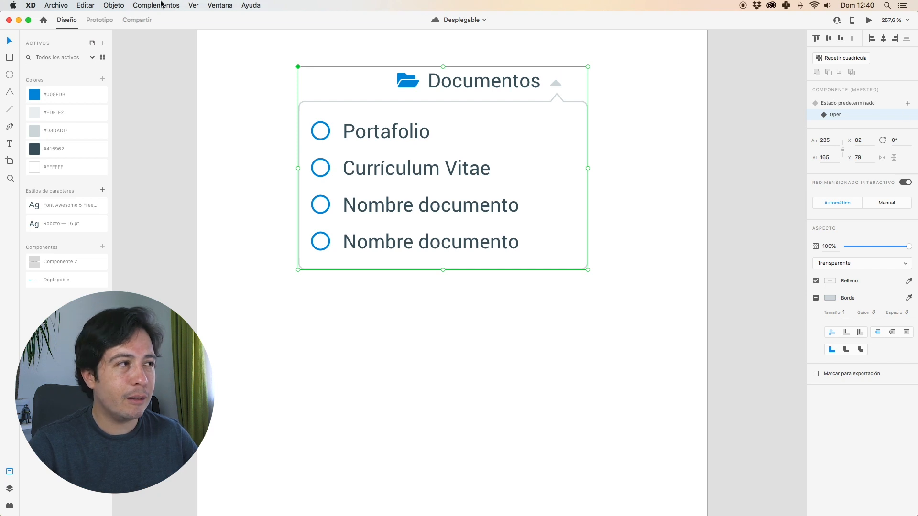
pyautogui.click(99, 20)
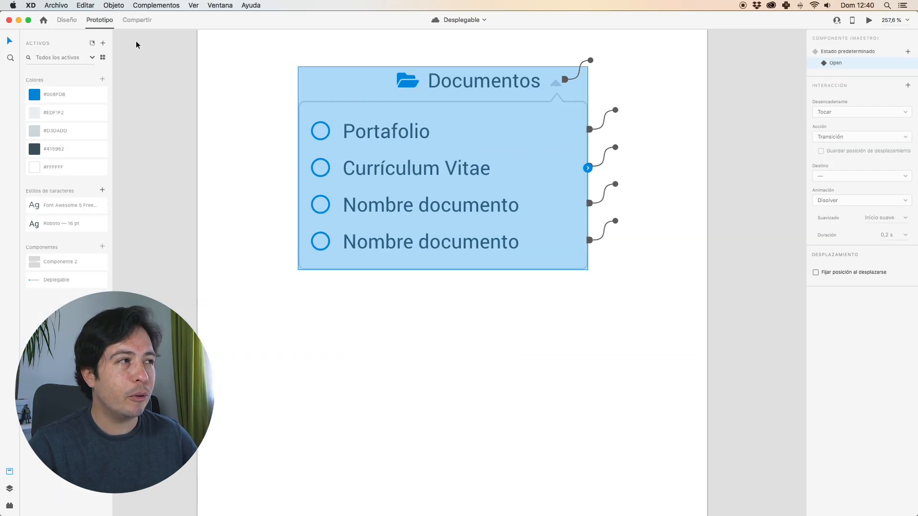
pyautogui.click(68, 21)
# Step: Switch to Chrome and read the article's section on enhanced Creative Cloud Libraries integration
pyautogui.press('super+Tab')
pyautogui.scroll(-15, 488, 162)
pyautogui.scroll(-7, 501, 177)
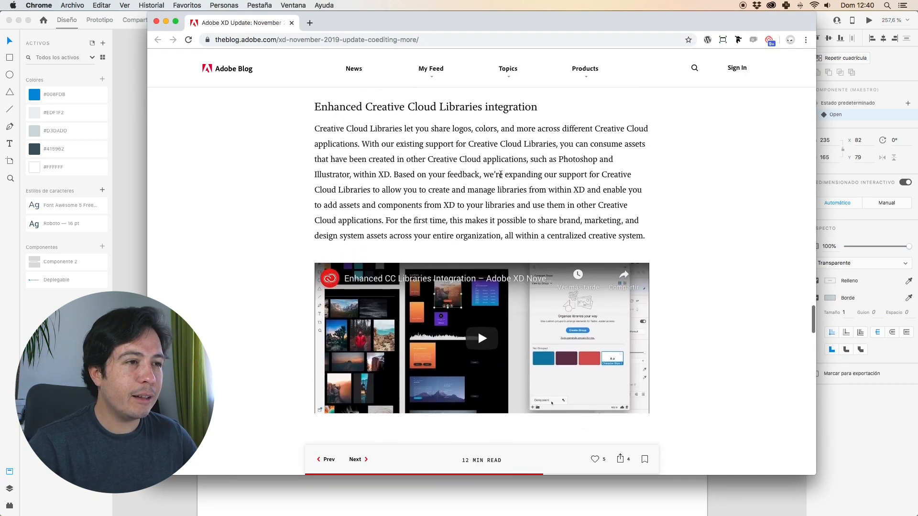
pyautogui.scroll(2, 502, 177)
pyautogui.scroll(10, 502, 174)
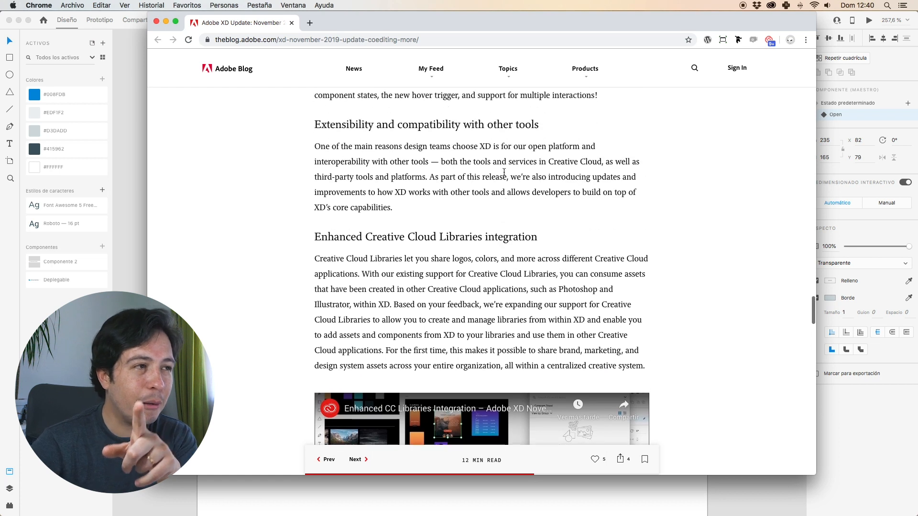
pyautogui.scroll(-3, 504, 171)
pyautogui.scroll(-5, 505, 173)
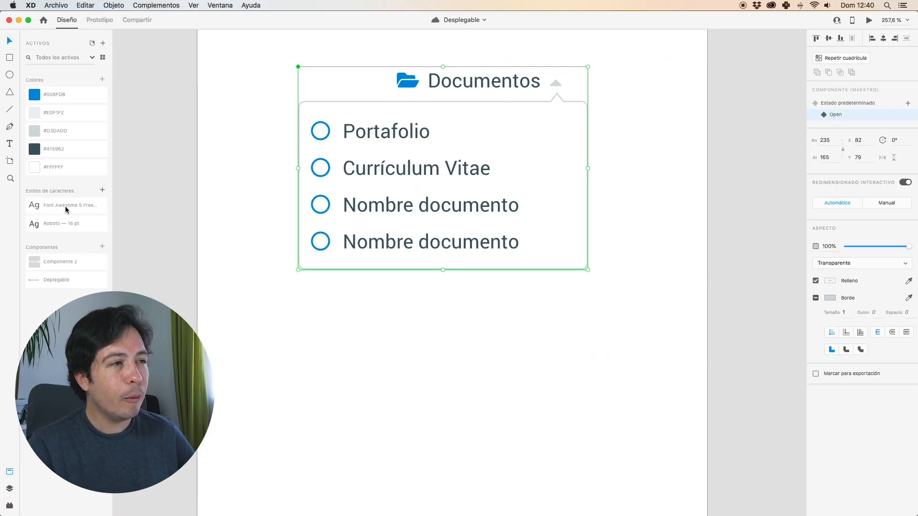
# Step: Undo an accidental lock on the Documentos component and open the Creative Cloud Libraries in Adobe XD
pyautogui.press('super+l')
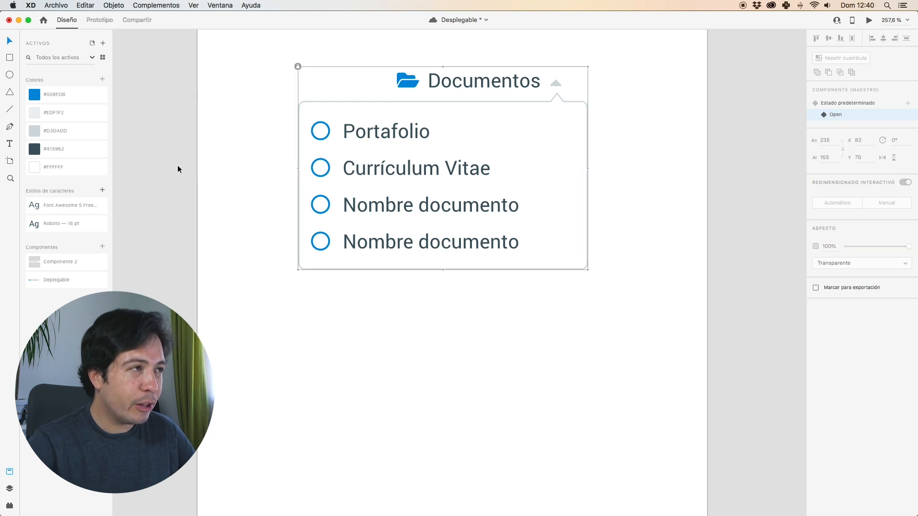
pyautogui.press('super+z')
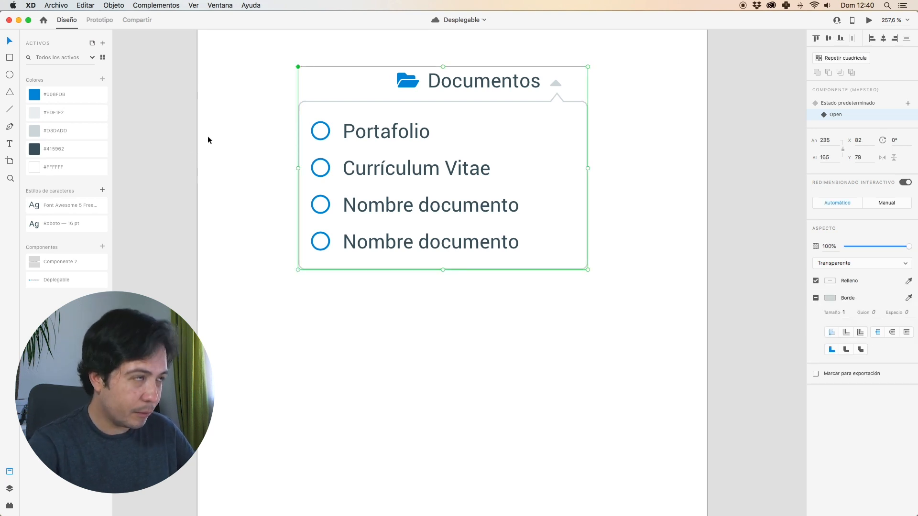
pyautogui.press('super+shift+l')
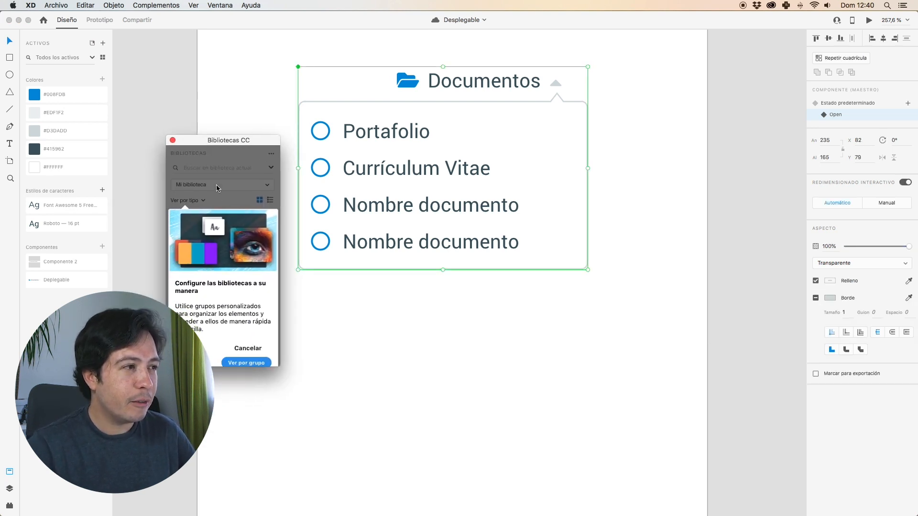
# Step: Browse the colours and graphics in Mi biblioteca and close the Creative Cloud Libraries window
pyautogui.scroll(-5, 243, 261)
pyautogui.scroll(10, 243, 260)
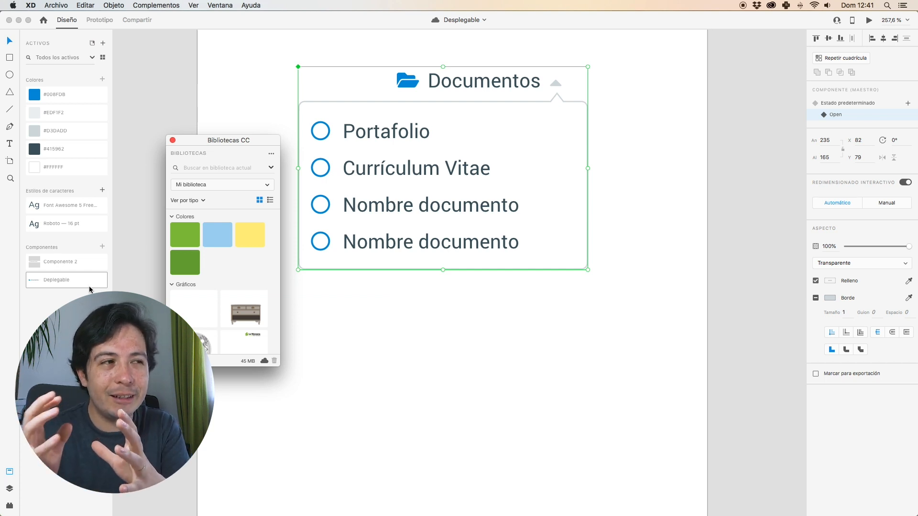
pyautogui.click(173, 140)
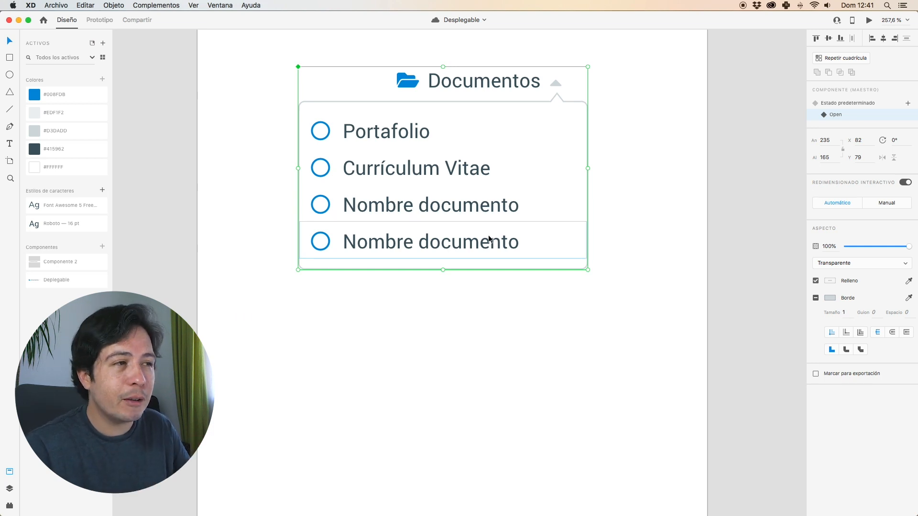
# Step: Switch to Chrome and read the article's section on improved Sketch import and compatibility
pyautogui.press('super+Tab')
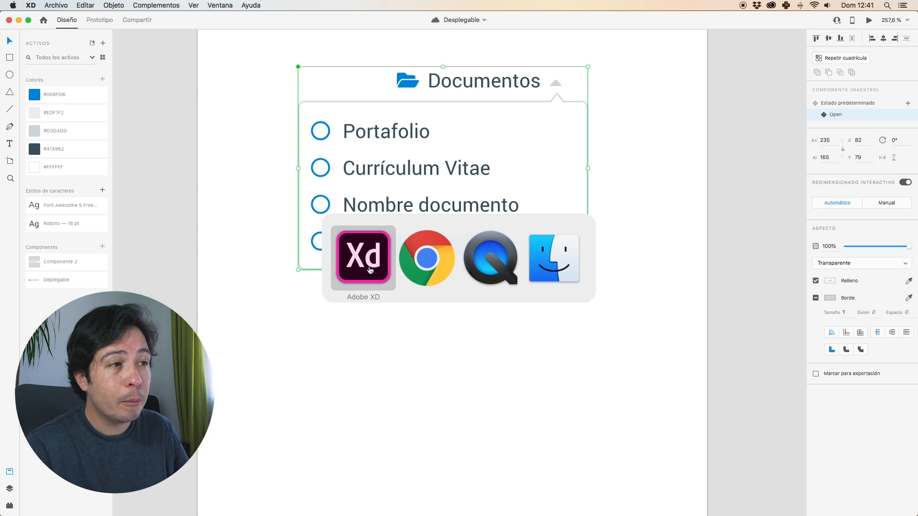
pyautogui.click(427, 260)
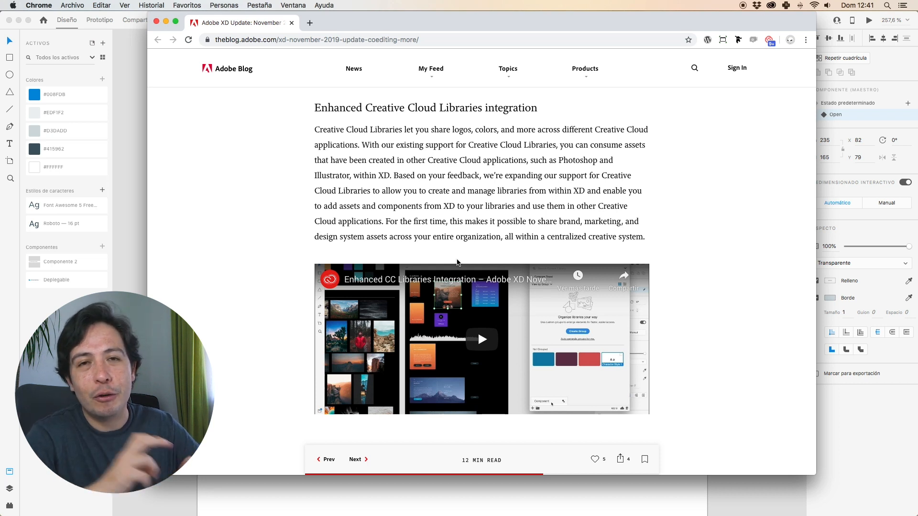
pyautogui.scroll(-8, 459, 261)
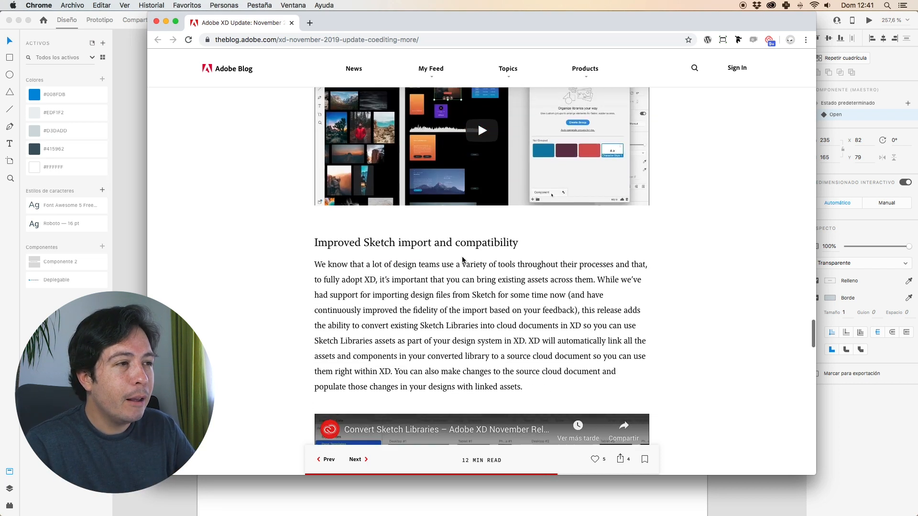
pyautogui.scroll(-3, 462, 256)
pyautogui.scroll(4, 467, 261)
pyautogui.scroll(-1, 464, 262)
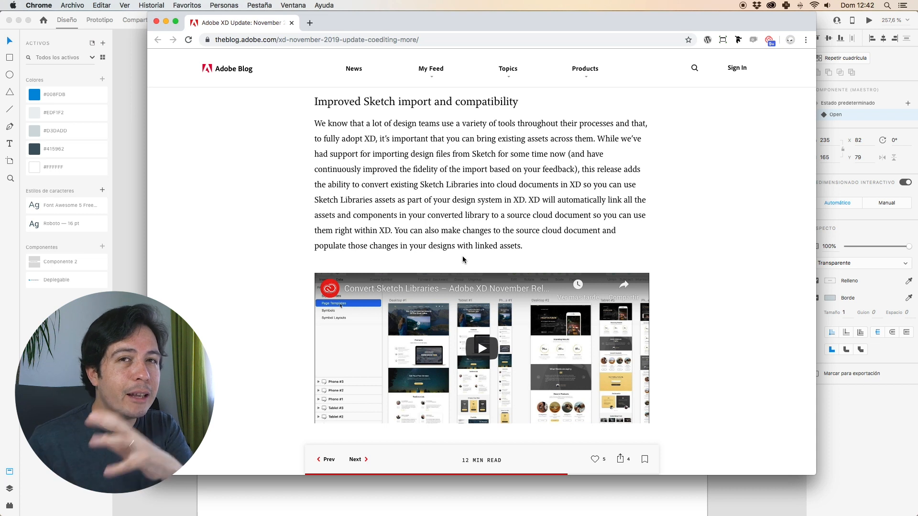
pyautogui.scroll(1, 463, 260)
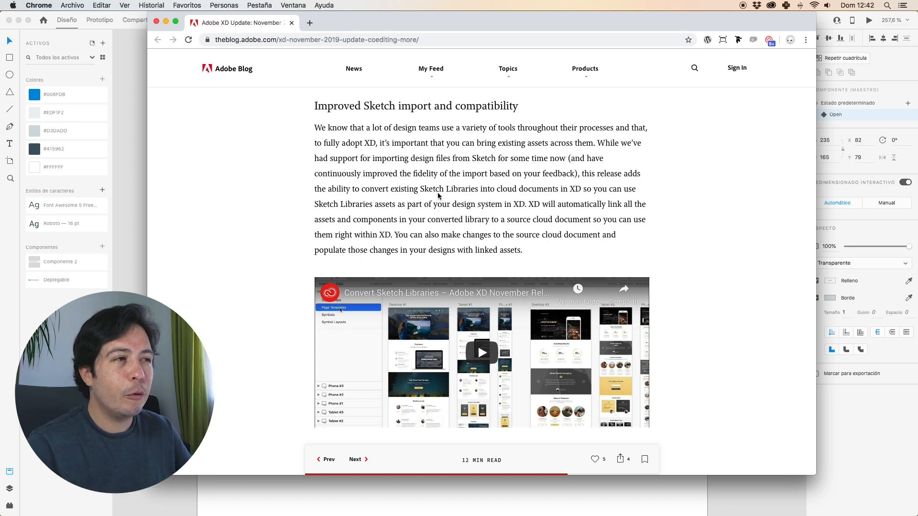
# Step: Read the section on the redesigned Plugin Manager, skim the rest of the article and return to its introduction
pyautogui.scroll(2, 463, 251)
pyautogui.scroll(-5, 443, 194)
pyautogui.scroll(2, 444, 195)
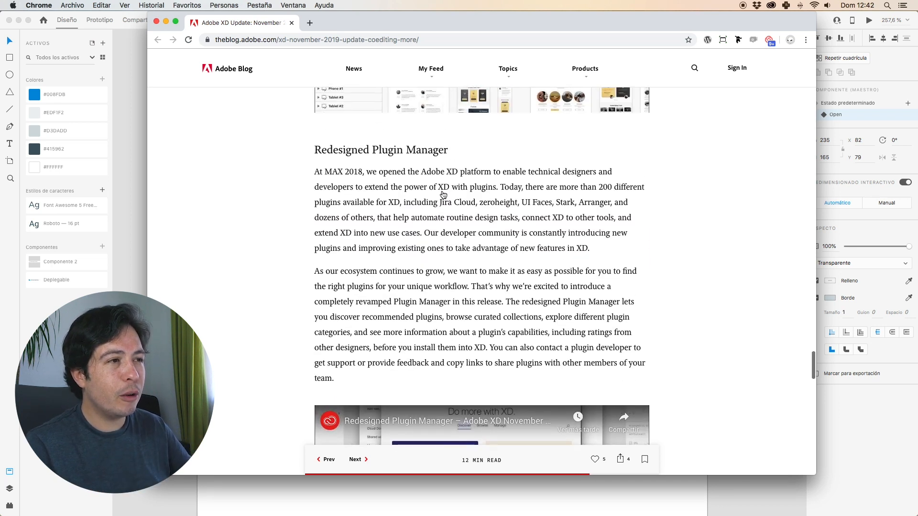
pyautogui.scroll(-10, 443, 194)
pyautogui.scroll(-5, 444, 194)
pyautogui.scroll(20, 444, 195)
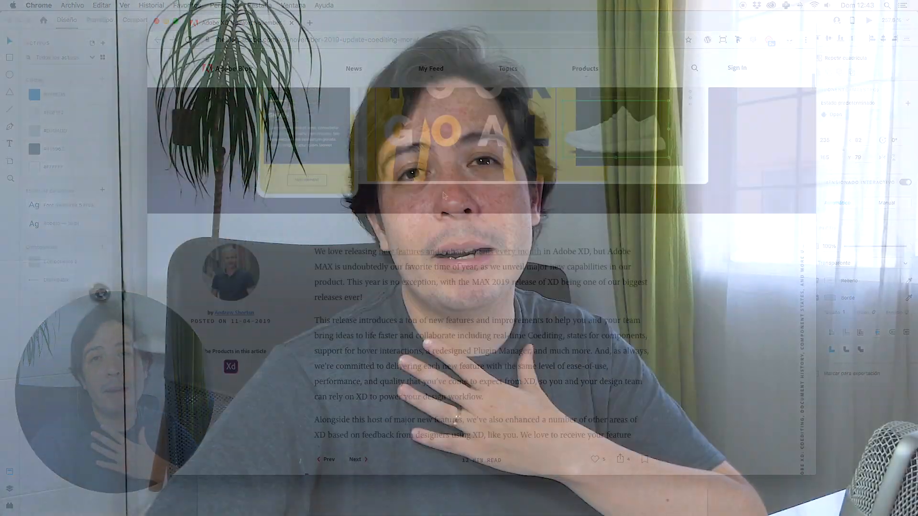